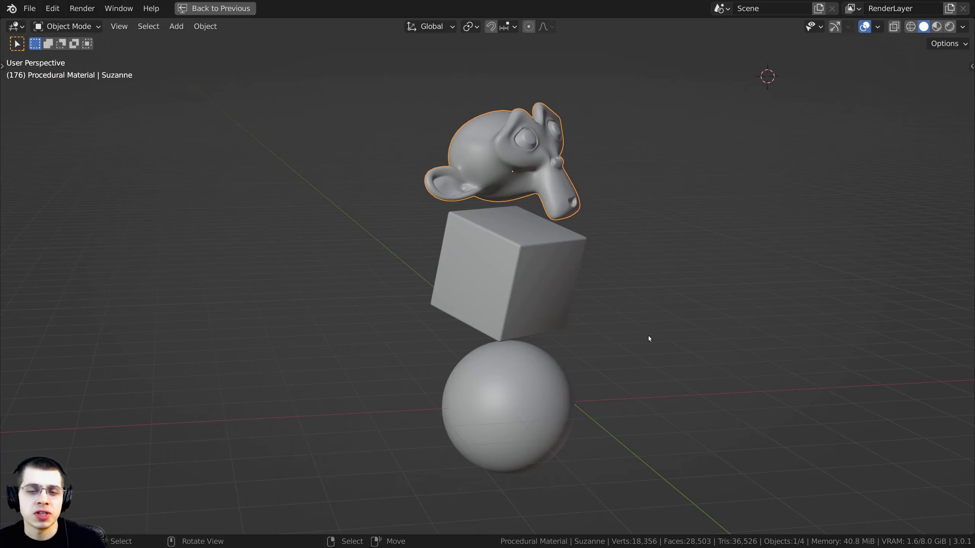
- Examine the stacked monkey head, cube and sphere from several angles and distances
middle_drag(641, 334, 558, 301)
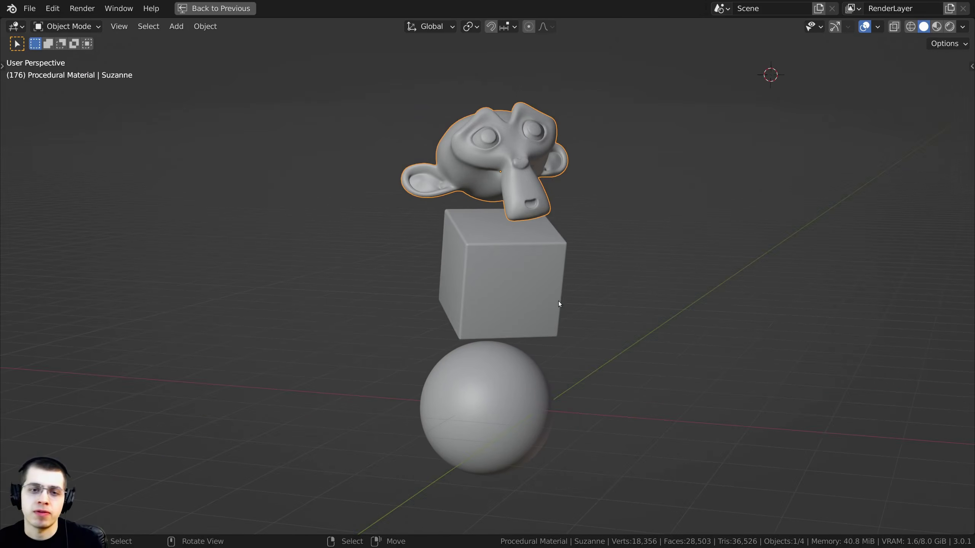
scroll(518, 195, up, 2)
scroll(517, 195, up, 3)
middle_drag(518, 231, 556, 325)
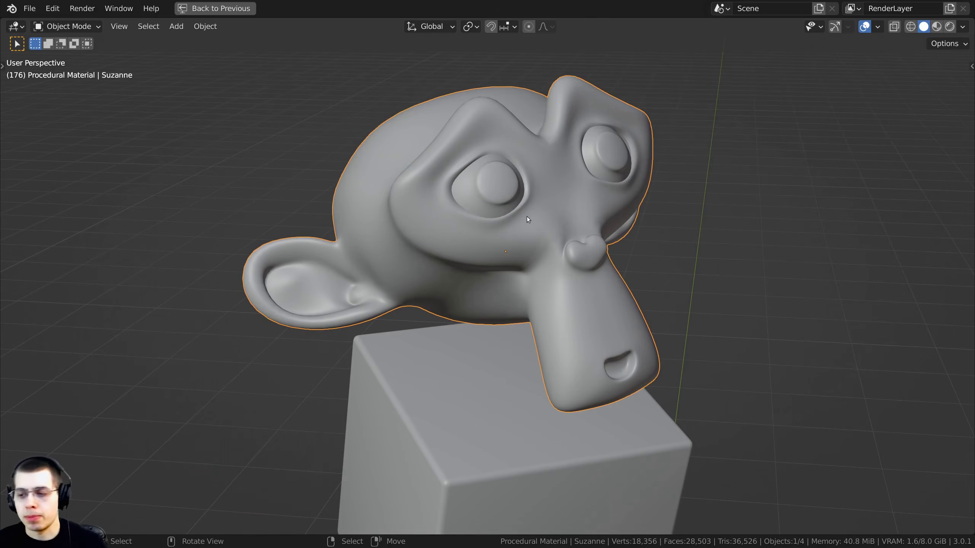
scroll(542, 269, down, 1)
scroll(480, 367, down, 5)
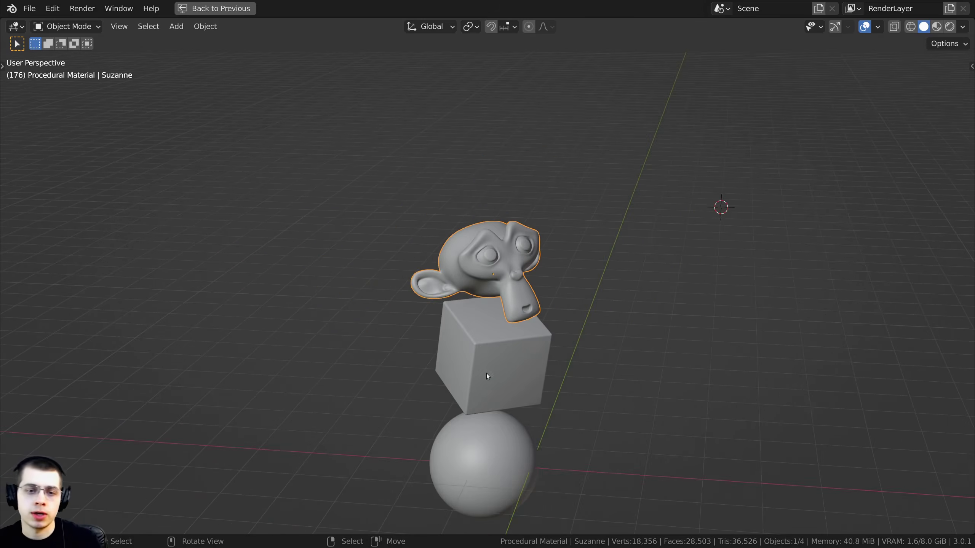
shift+middle_drag(485, 373, 465, 226)
scroll(453, 276, up, 4)
- Inspect the mesh geometry of the stacked objects in Edit Mode, returning to Object Mode after each one
click(432, 348)
middle_drag(476, 286, 495, 242)
scroll(469, 327, up, 1)
middle_drag(416, 468, 446, 360)
key(Tab)
scroll(607, 332, up, 1)
key(Tab)
scroll(547, 110, down, 4)
middle_drag(538, 191, 499, 221)
scroll(537, 192, up, 1)
click(521, 201)
key(Tab)
key(Tab)
- Select the tall light plane standing beside the stacked objects
shift+middle_drag(544, 95, 519, 159)
scroll(520, 186, down, 2)
click(516, 172)
shift+middle_drag(519, 159, 699, 144)
scroll(503, 263, down, 1)
click(709, 135)
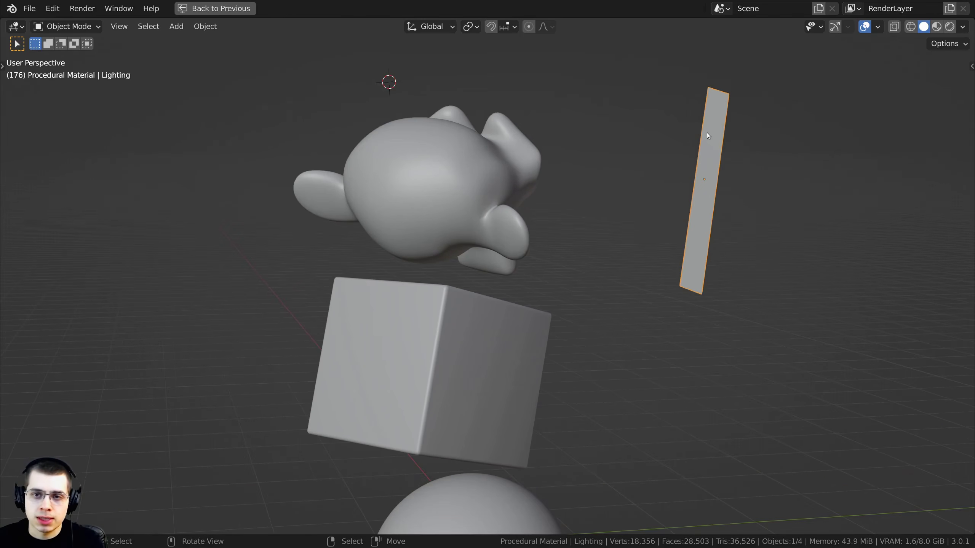
- Restore the full Shading layout, frame the light plane's Emission material nodes and show the objects in rendered shading
key(ctrl+space)
scroll(530, 193, up, 4)
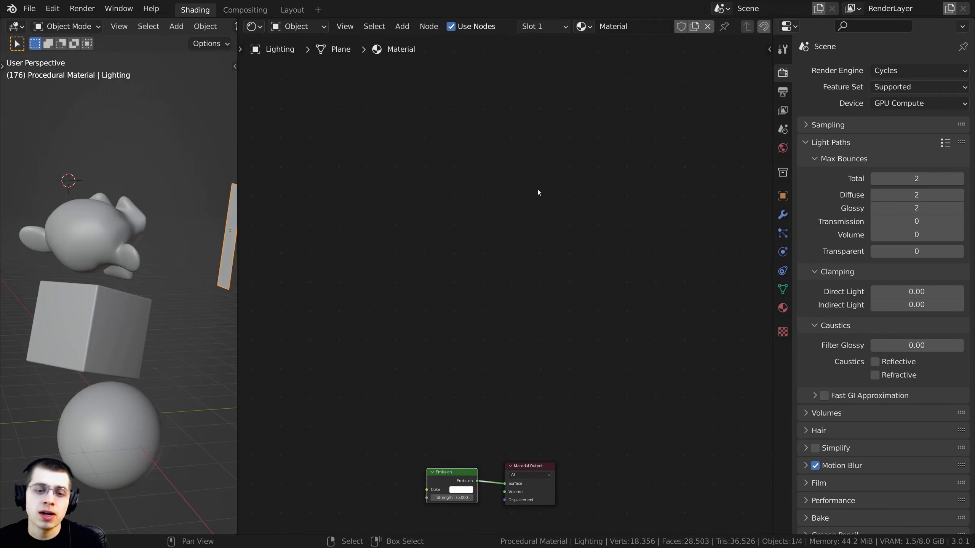
scroll(498, 259, up, 9)
middle_drag(452, 410, 503, 240)
scroll(522, 300, up, 2)
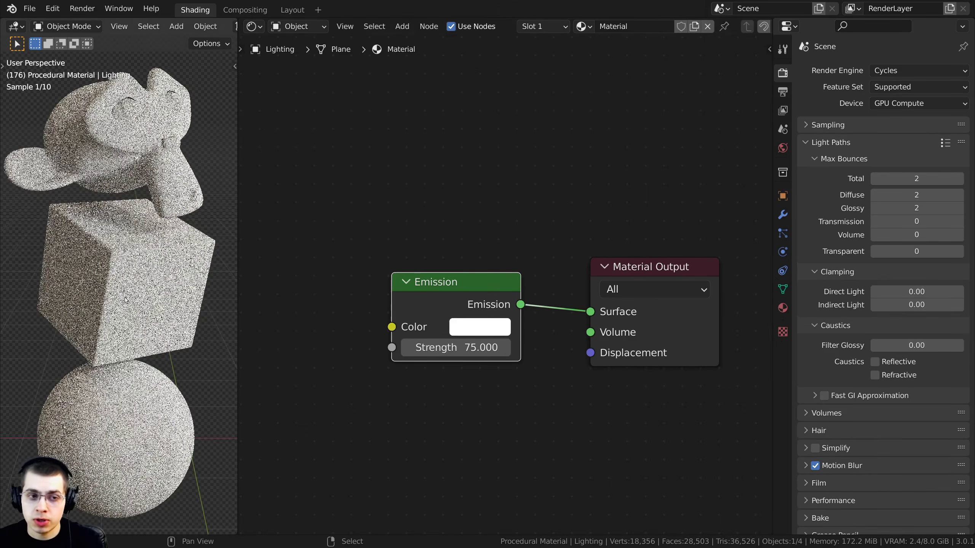
scroll(197, 302, down, 1)
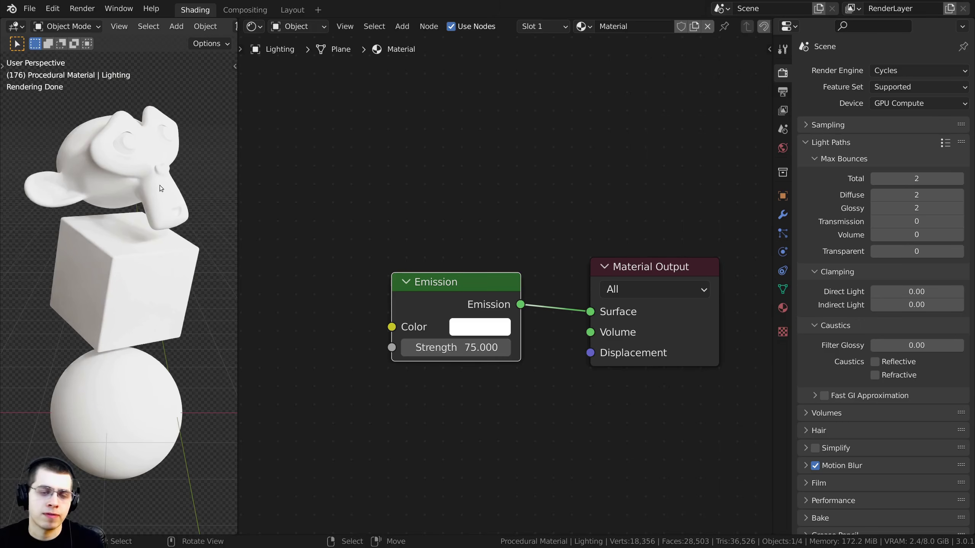
middle_drag(167, 188, 151, 193)
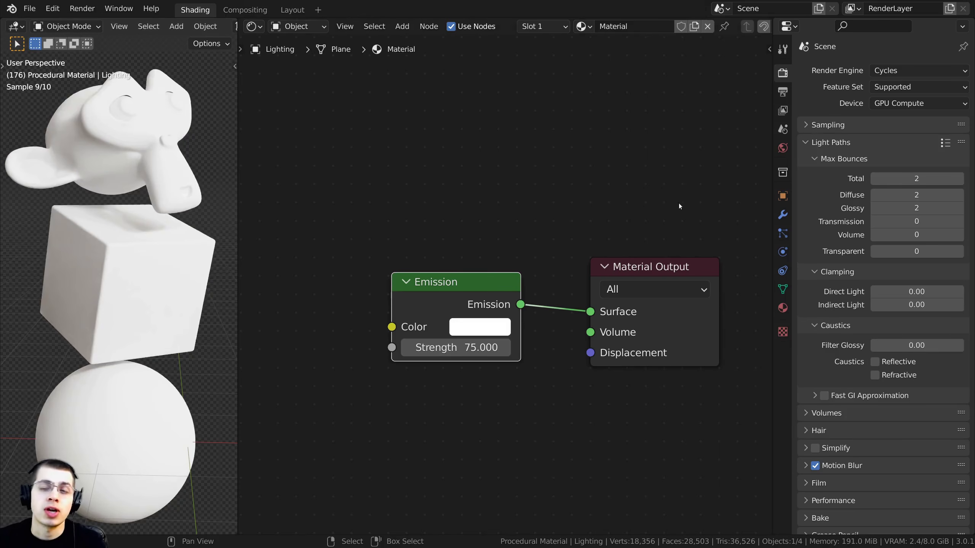
- Show the world settings in a wider properties area and choose Environment Texture for the background color
click(782, 148)
middle_drag(108, 234, 113, 235)
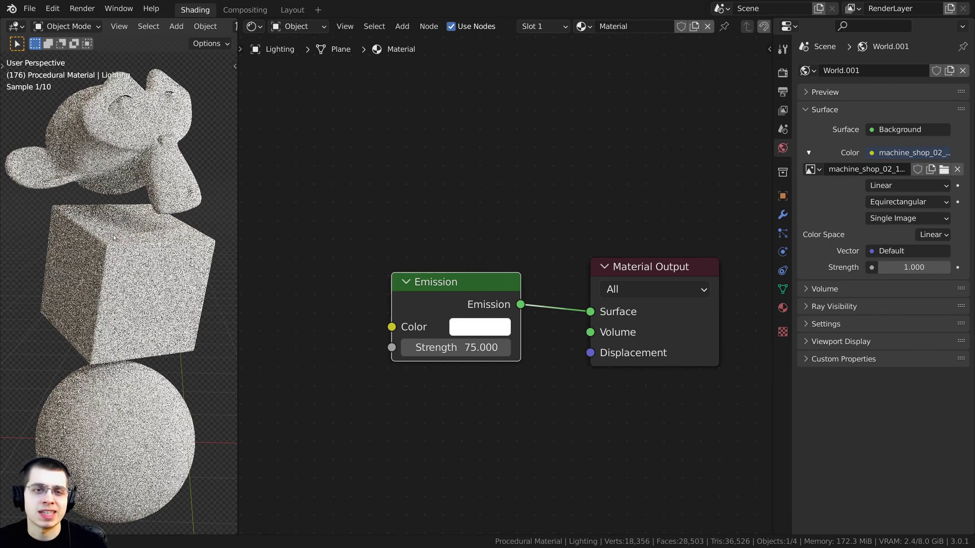
drag(772, 209, 713, 209)
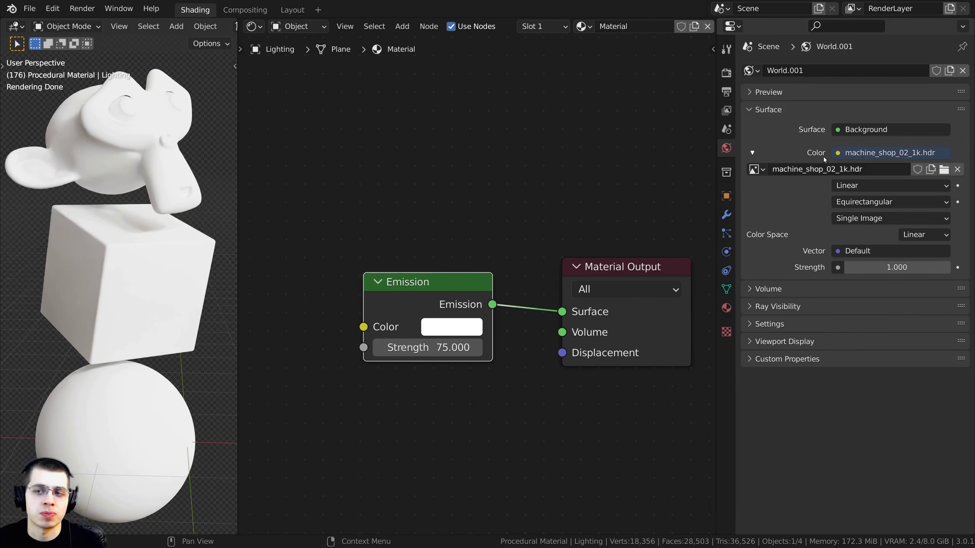
click(837, 153)
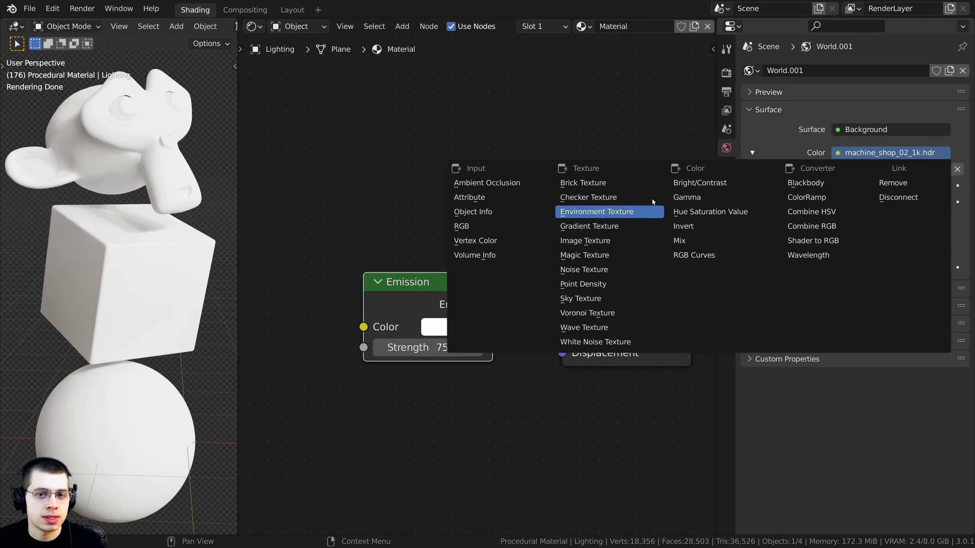
click(603, 211)
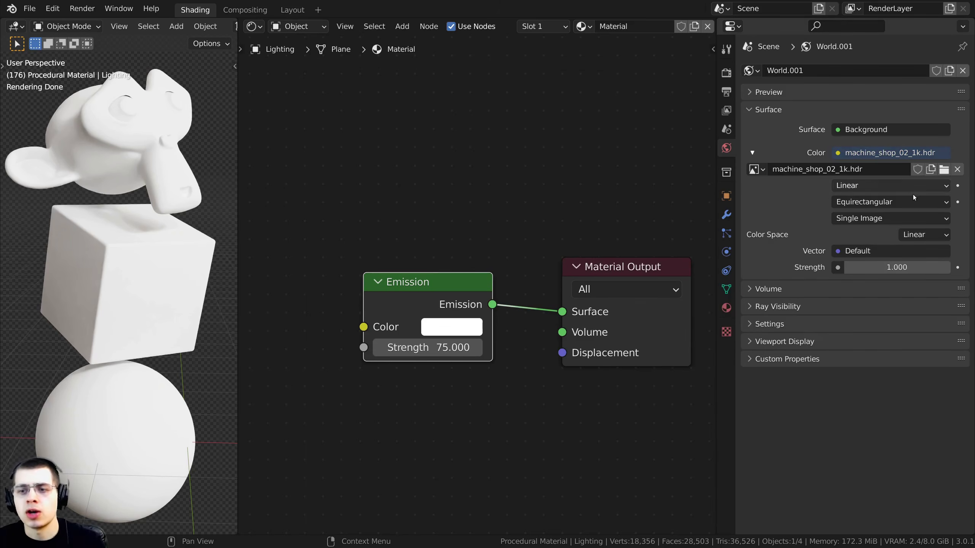
- Select the monkey head and open the preferences to check that the Node Wrangler add-on is enabled
click(172, 117)
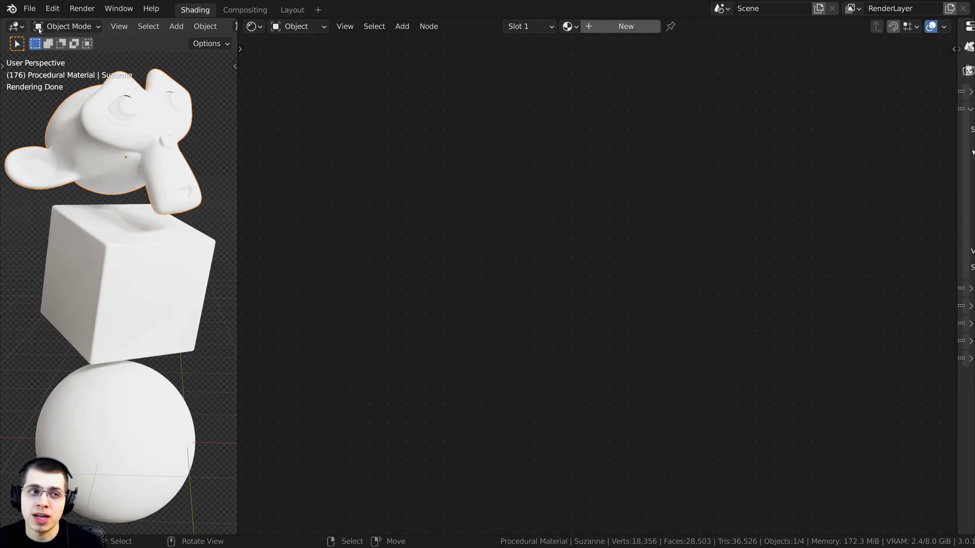
click(52, 8)
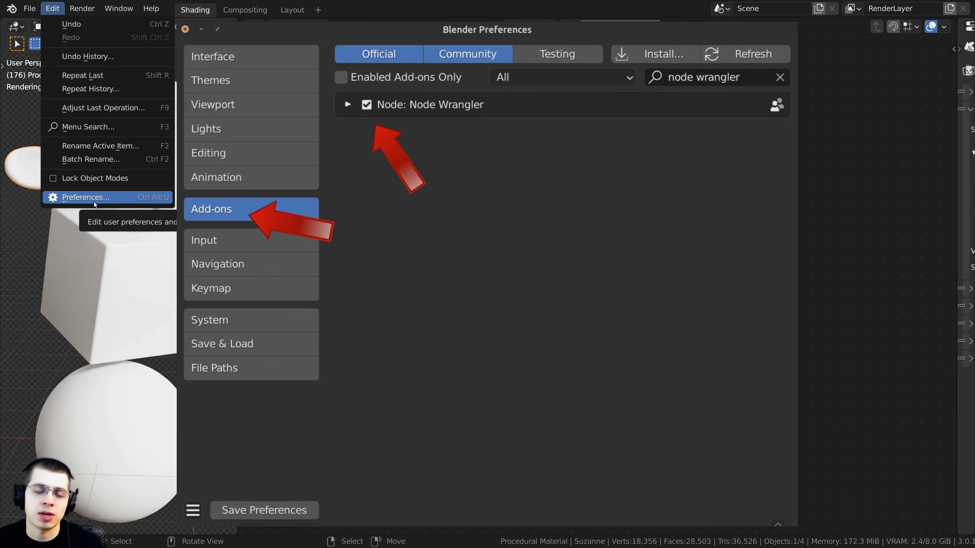
click(94, 201)
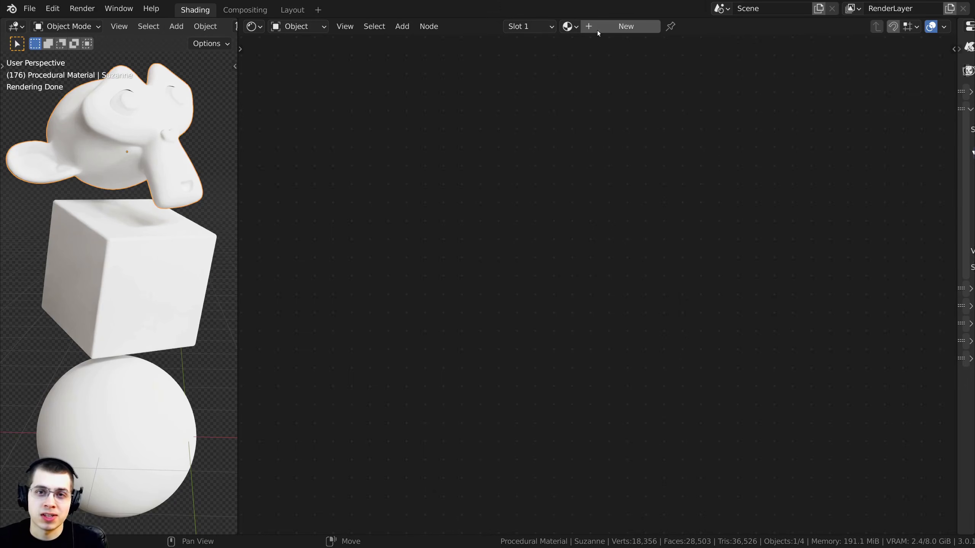
- Create a new material on the monkey head and name it "Procedural Smooth Concrete"
click(598, 29)
click(640, 24)
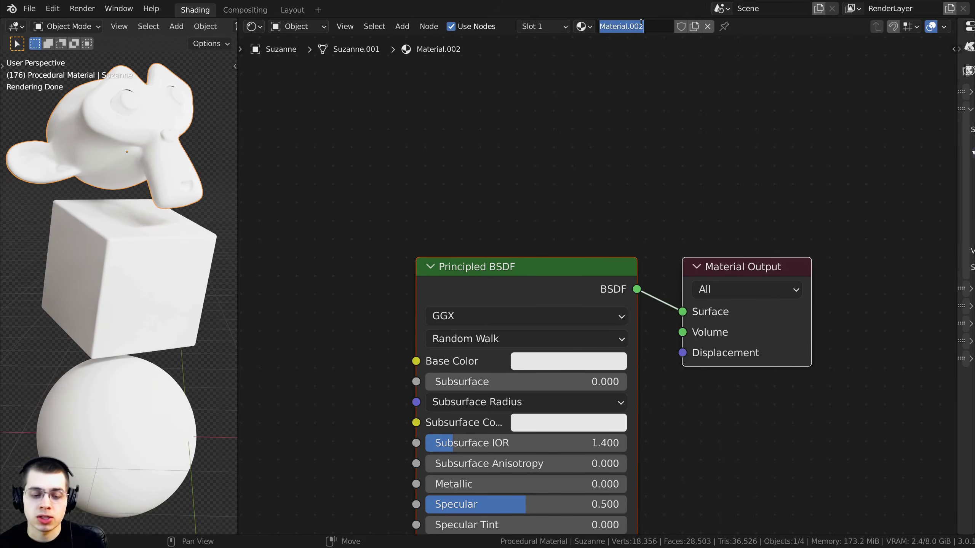
text(Procedural Smooth Concrete)
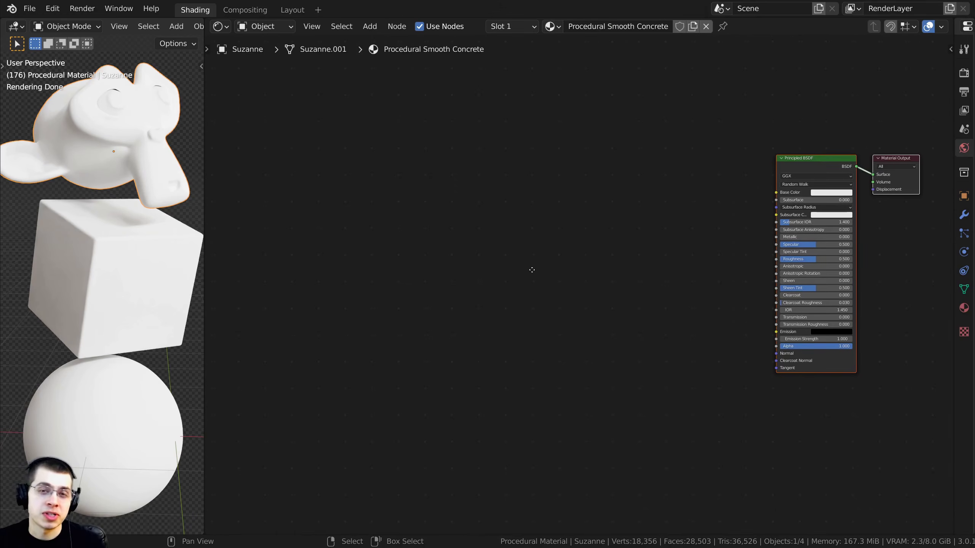
- Add a Musgrave Texture node and place it in the open space well before the Principled BSDF
key(shift+a)
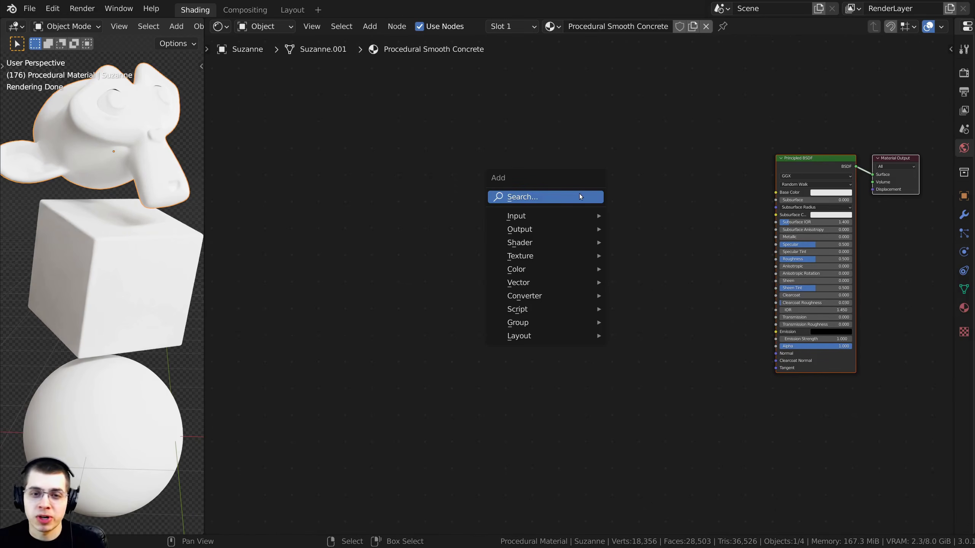
click(532, 197)
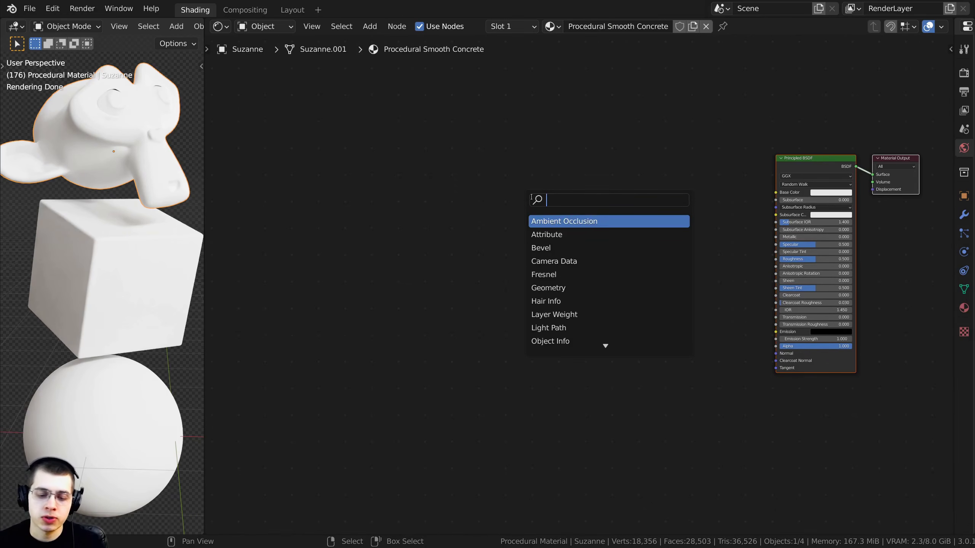
text(mus)
key(Return)
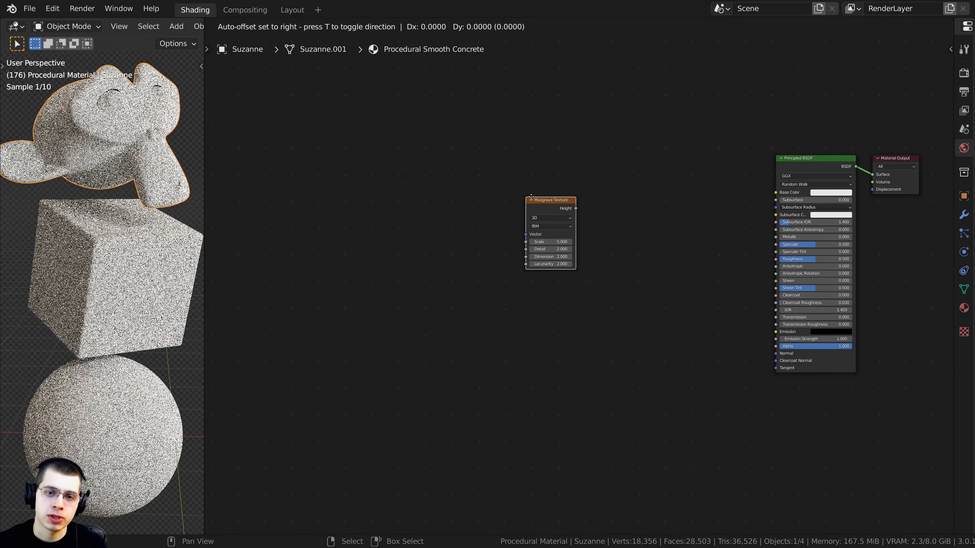
click(579, 193)
middle_drag(587, 197, 493, 217)
scroll(499, 220, up, 5)
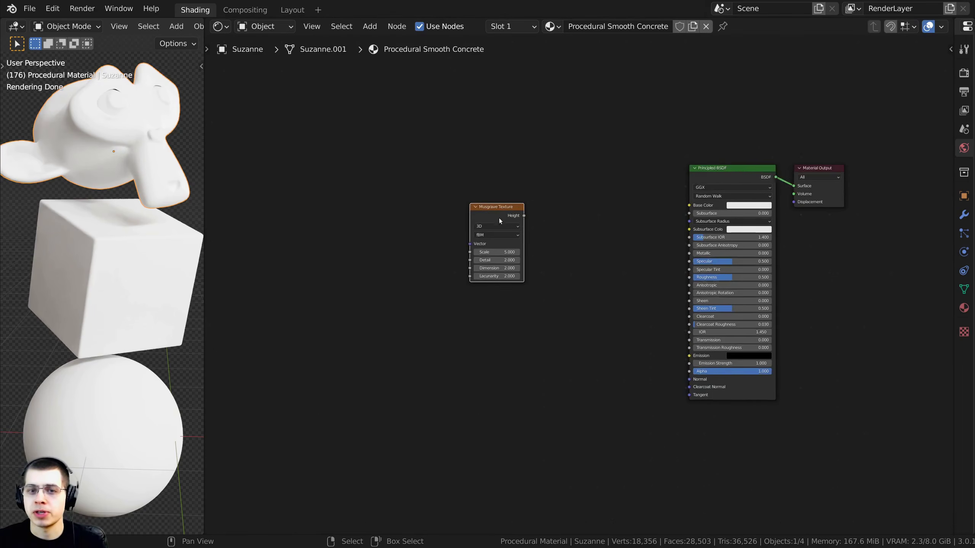
drag(477, 187, 500, 205)
middle_drag(500, 205, 529, 220)
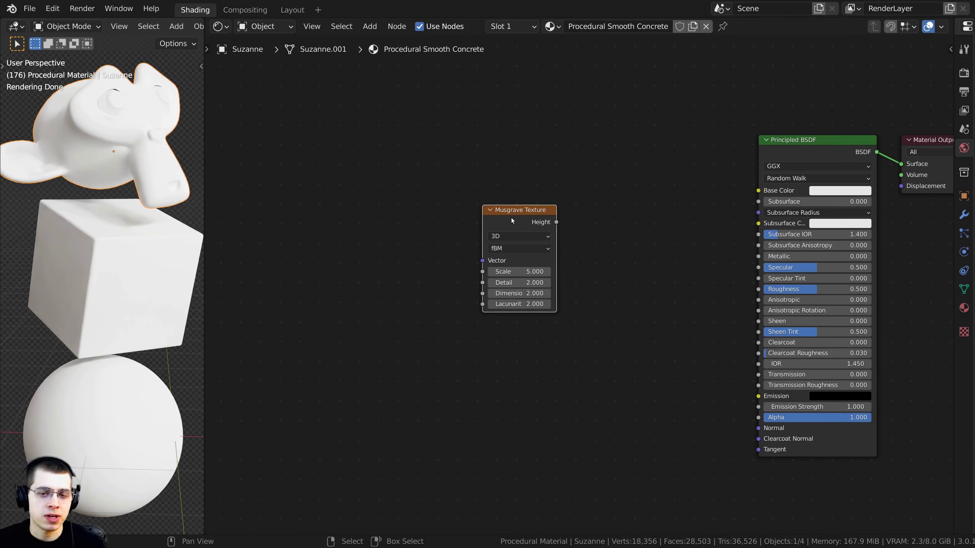
mouse_move(522, 207)
mouse_down()
mouse_move(544, 188)
mouse_move(537, 203)
mouse_up()
middle_drag(536, 201, 529, 201)
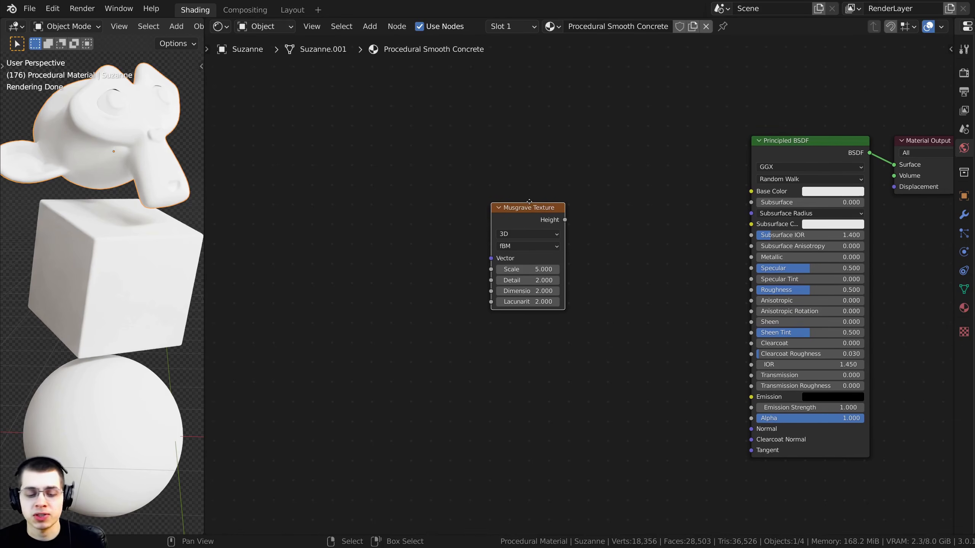
- Add linked Texture Coordinate and Mapping nodes to the Musgrave Texture with Node Wrangler and tidy their arrangement
key(ctrl+t)
scroll(430, 235, up, 1)
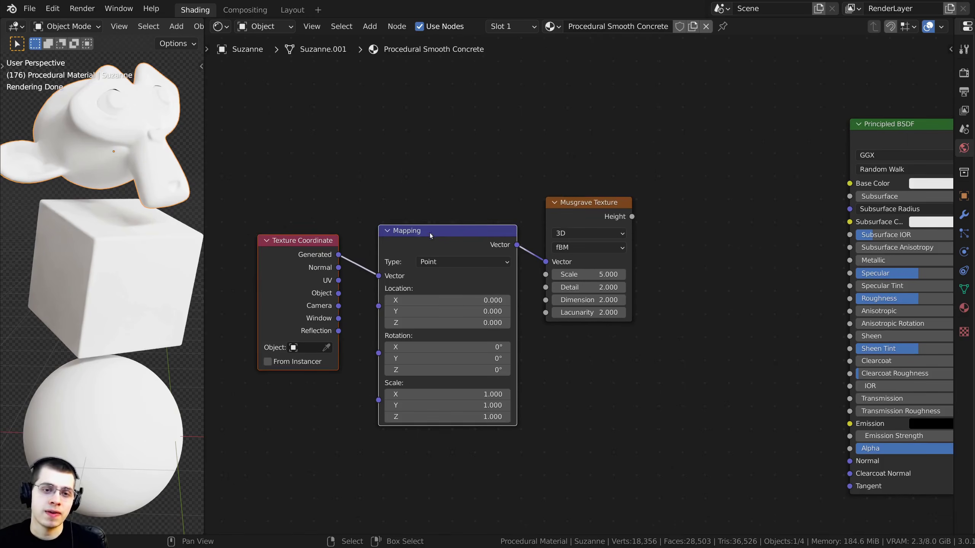
click(361, 256)
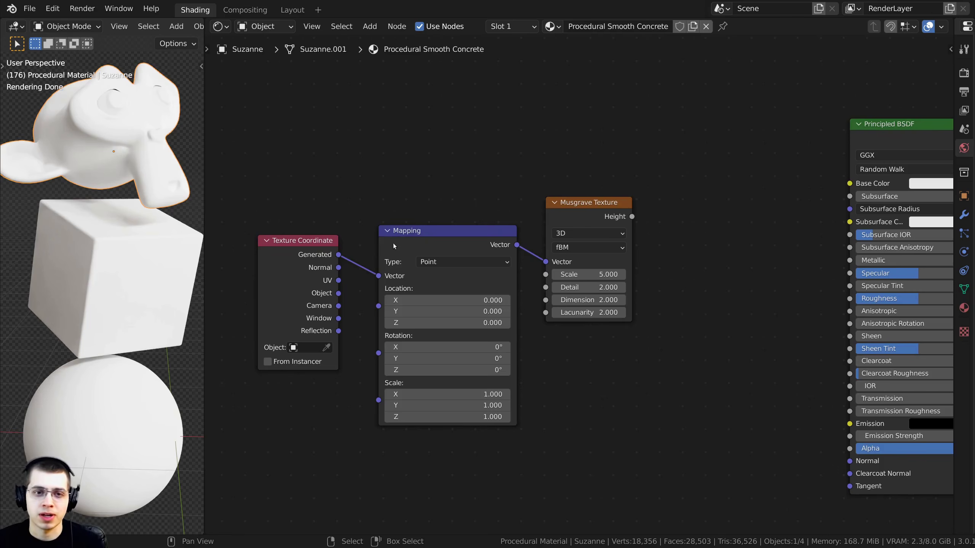
drag(395, 241, 383, 227)
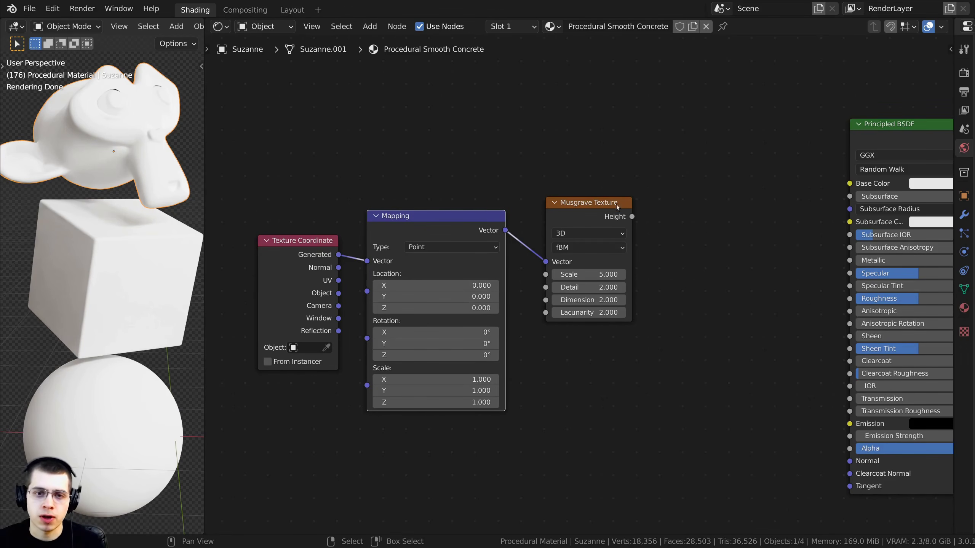
drag(577, 215, 575, 222)
drag(418, 223, 422, 217)
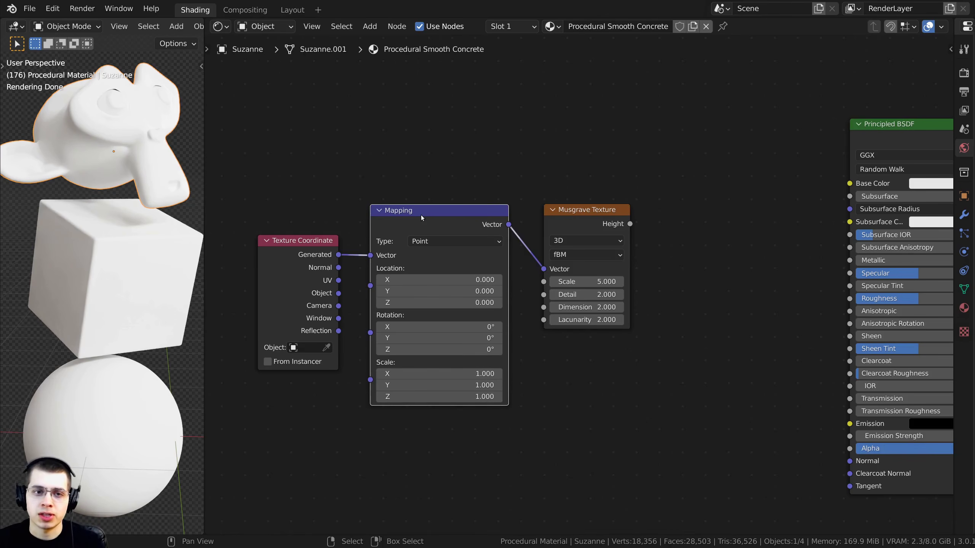
- Replace the Mapping node with a direct link from Texture Coordinate's Object output to the Musgrave Texture's Vector input, bringing both nodes closer
key(x)
drag(318, 290, 544, 269)
scroll(476, 265, up, 2)
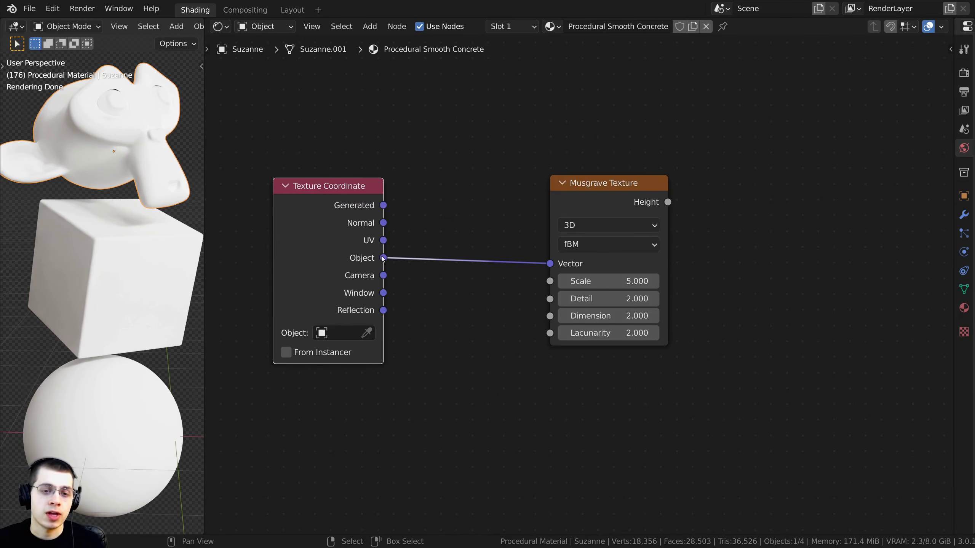
drag(389, 256, 431, 220)
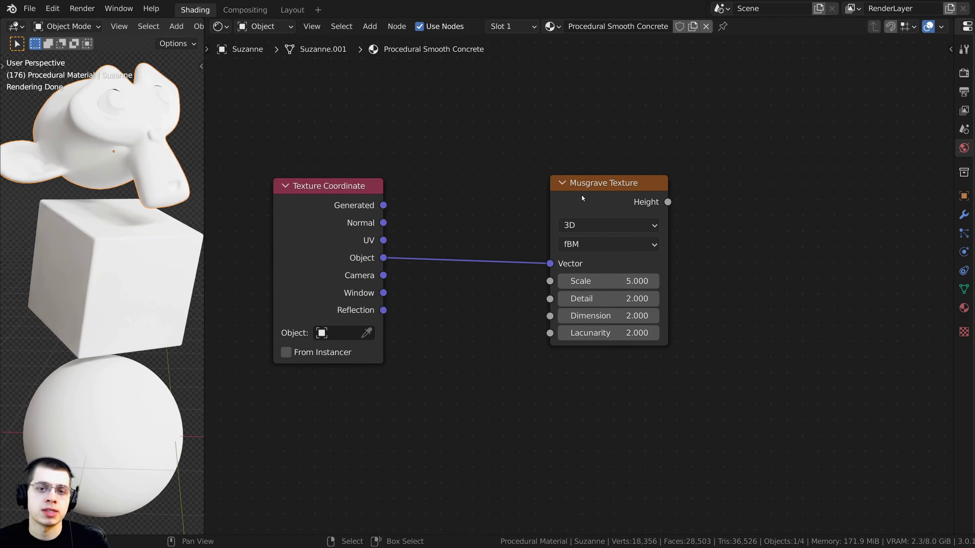
drag(616, 195, 500, 193)
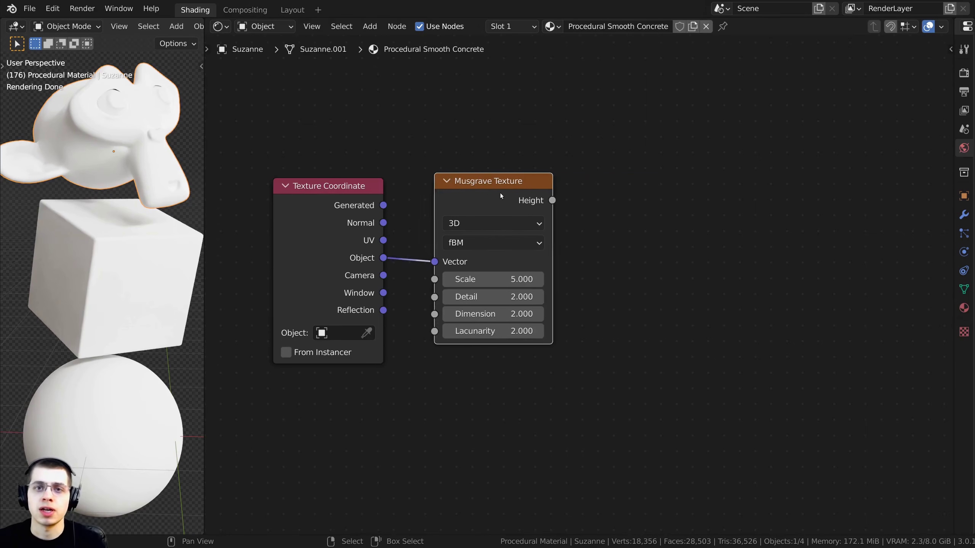
middle_drag(500, 193, 517, 198)
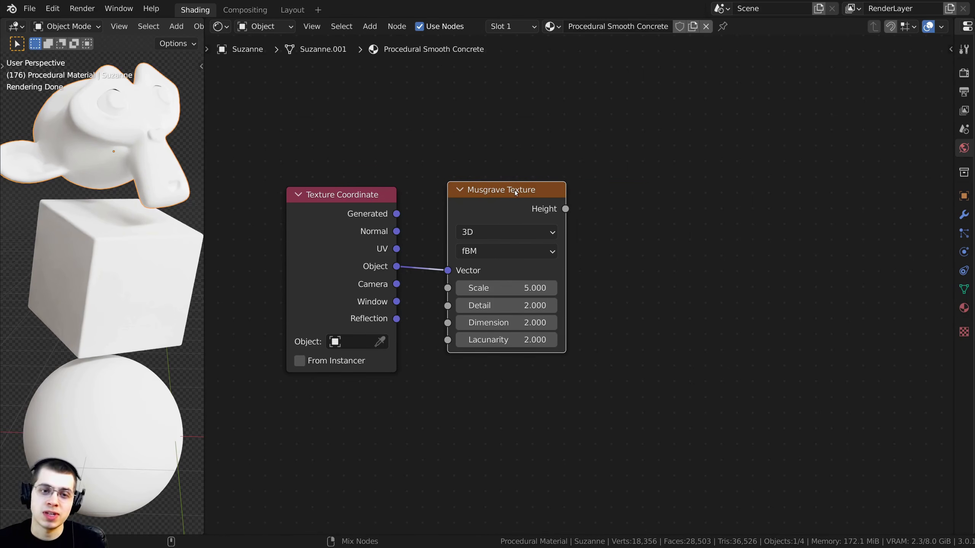
- Preview the Musgrave Texture's output on the monkey head and assign the Procedural Smooth Concrete material to the cube
ctrl+shift+click(514, 191)
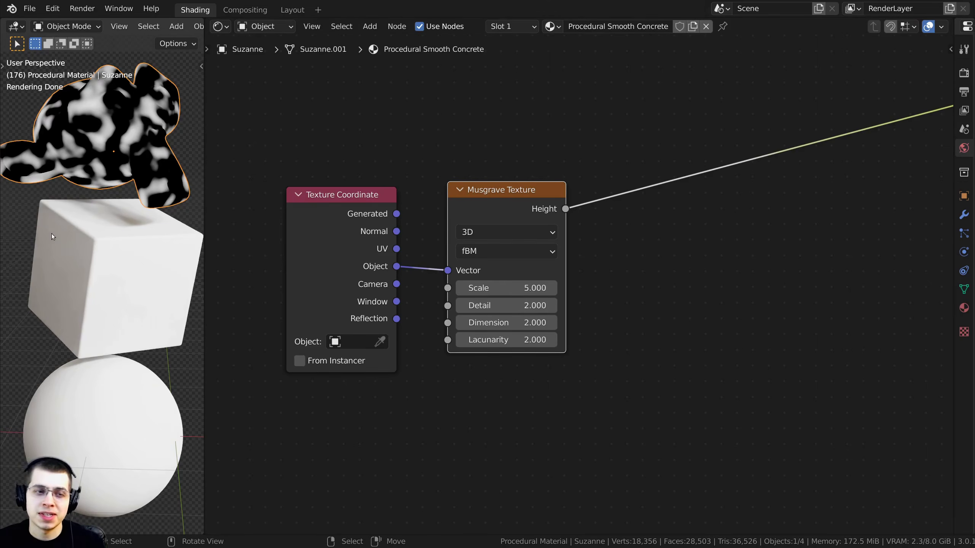
scroll(133, 222, down, 2)
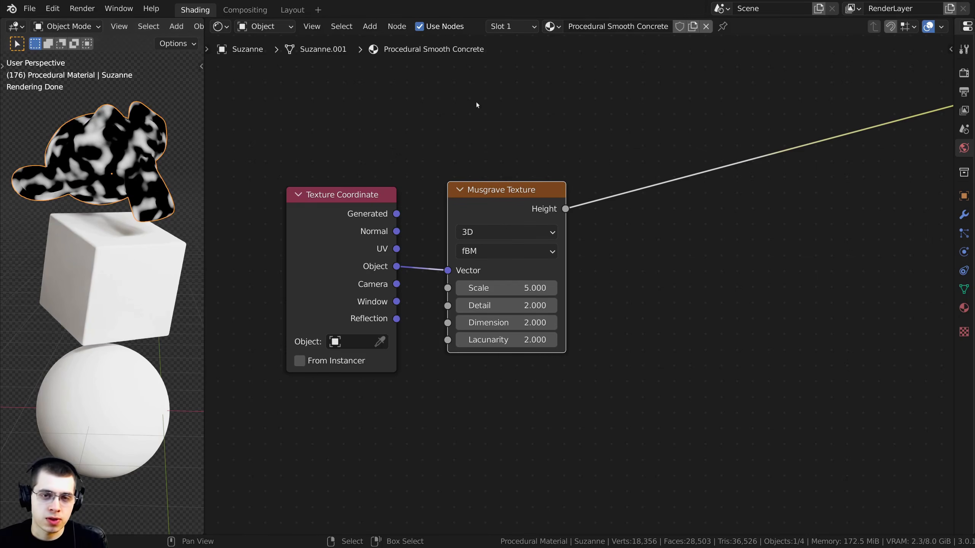
click(553, 27)
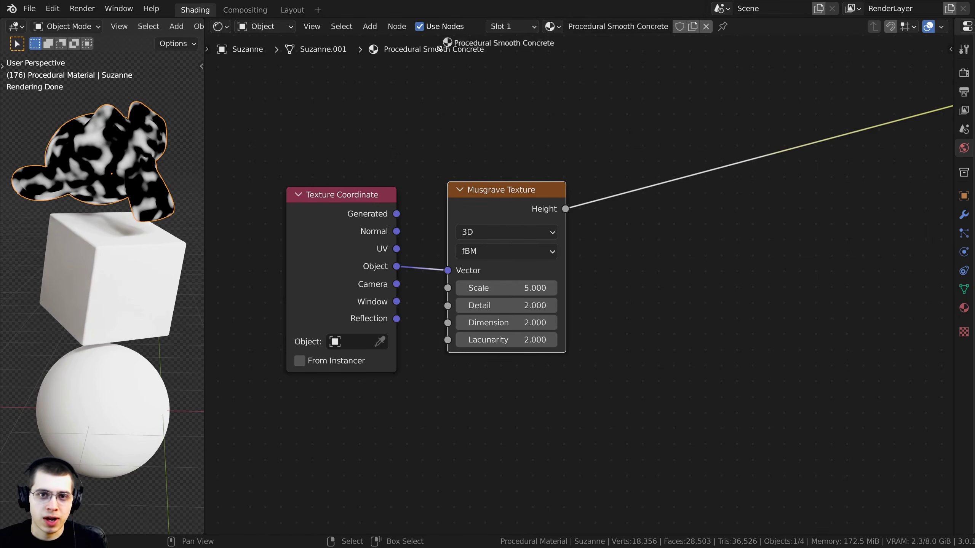
drag(449, 58, 123, 272)
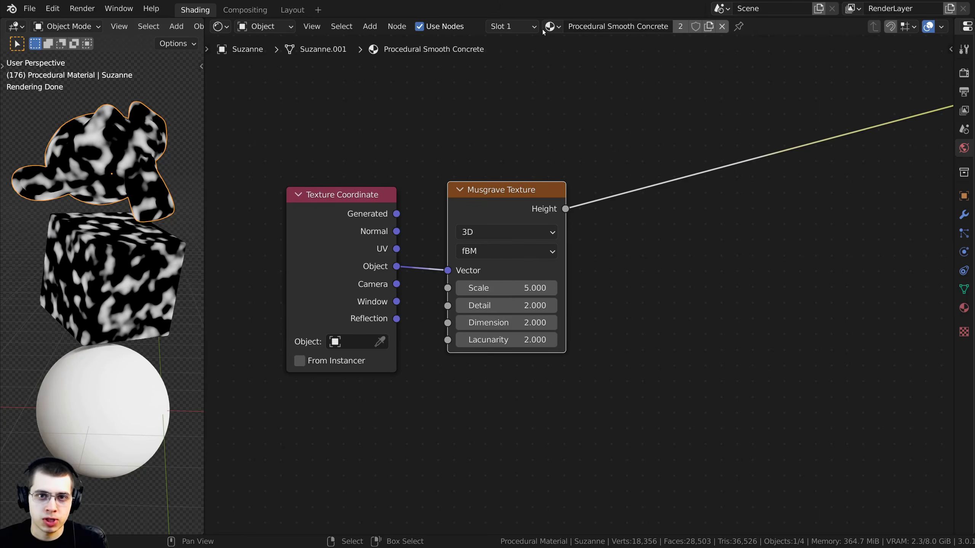
- Assign the Procedural Smooth Concrete material to the sphere and set the Musgrave Texture's Scale to 2
drag(551, 27, 161, 405)
scroll(481, 252, up, 2)
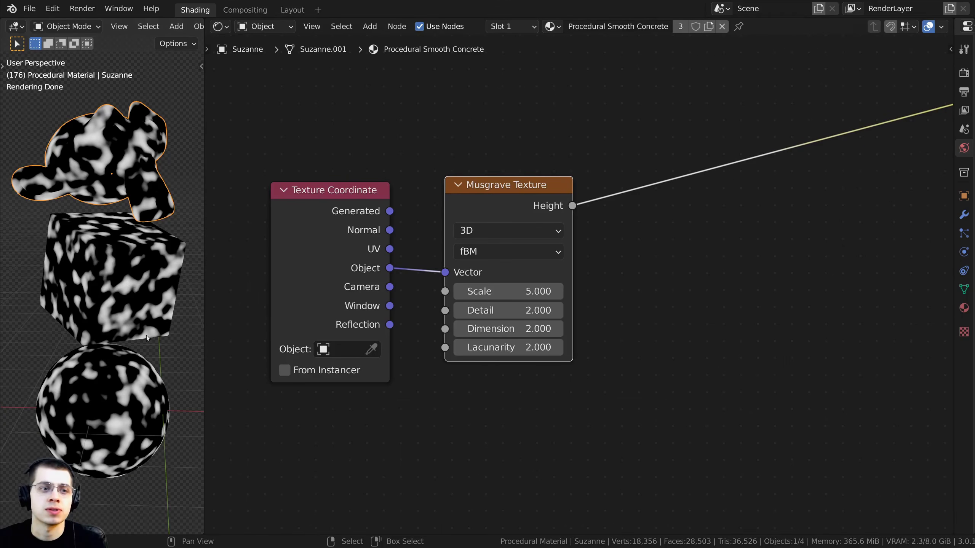
click(564, 289)
text(2)
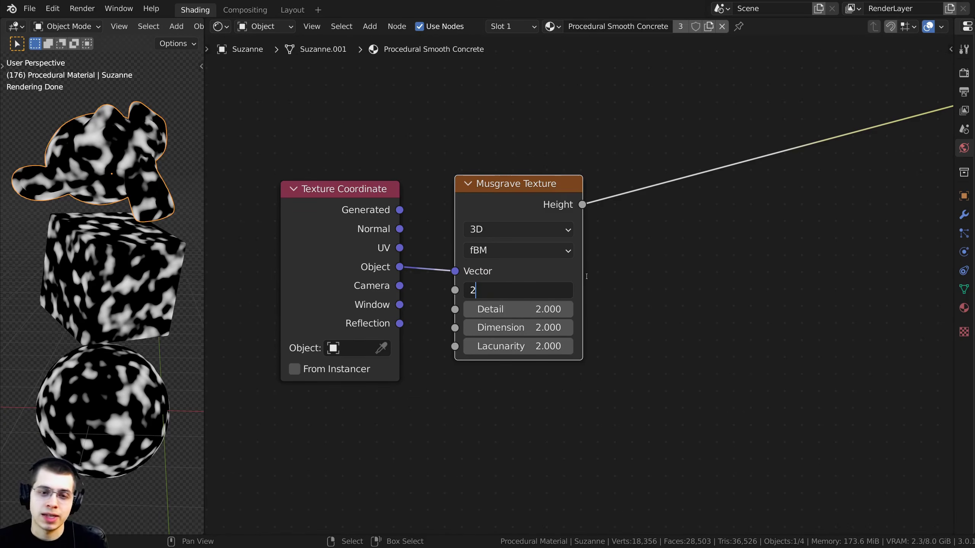
key(Return)
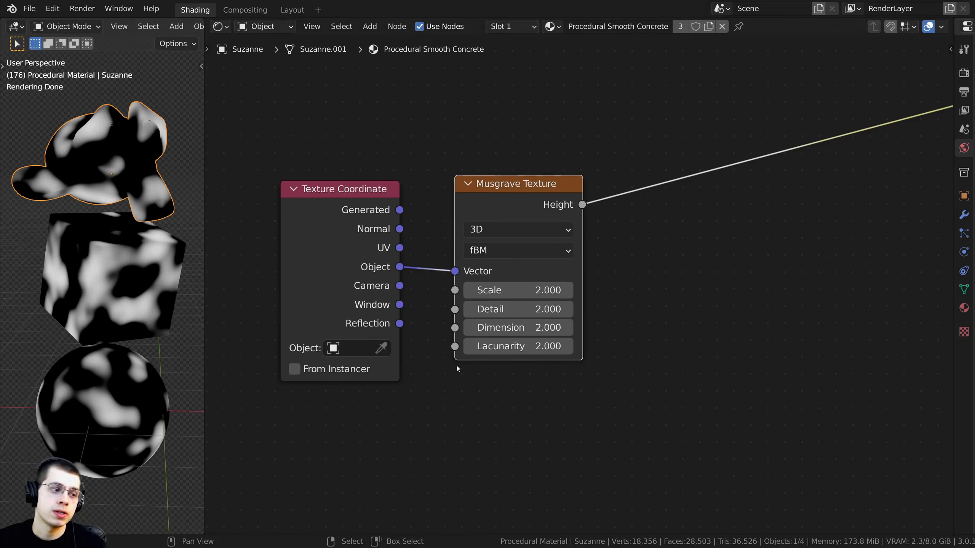
- Set the Musgrave Texture's Detail to 9.5 and its Dimension to 0, checking the pattern up close on the objects
click(509, 312)
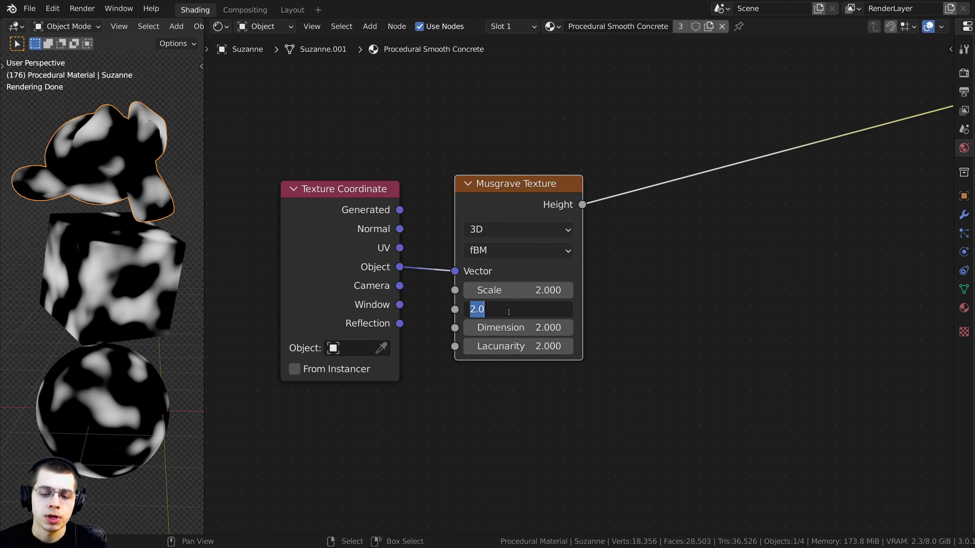
text(9.5)
key(Return)
scroll(83, 281, up, 2)
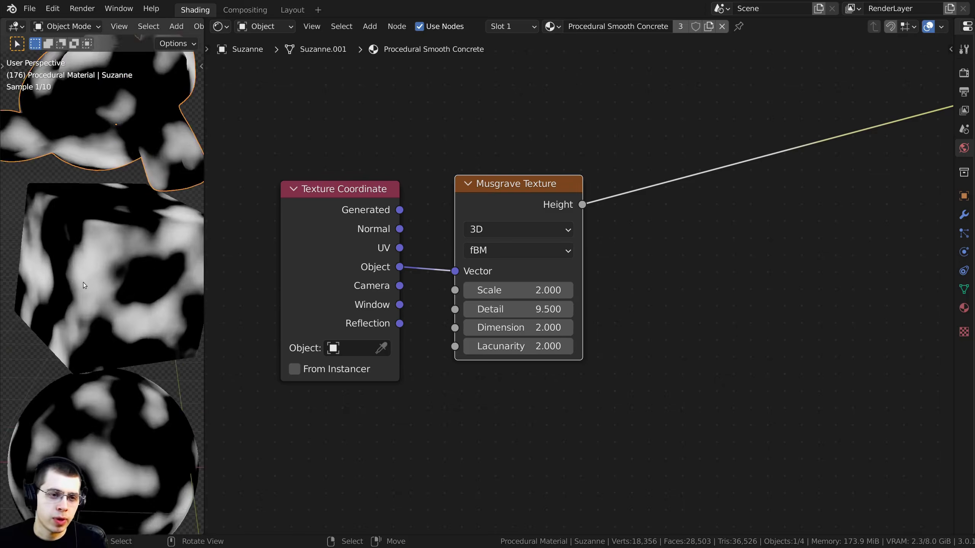
scroll(84, 285, up, 3)
scroll(151, 231, down, 6)
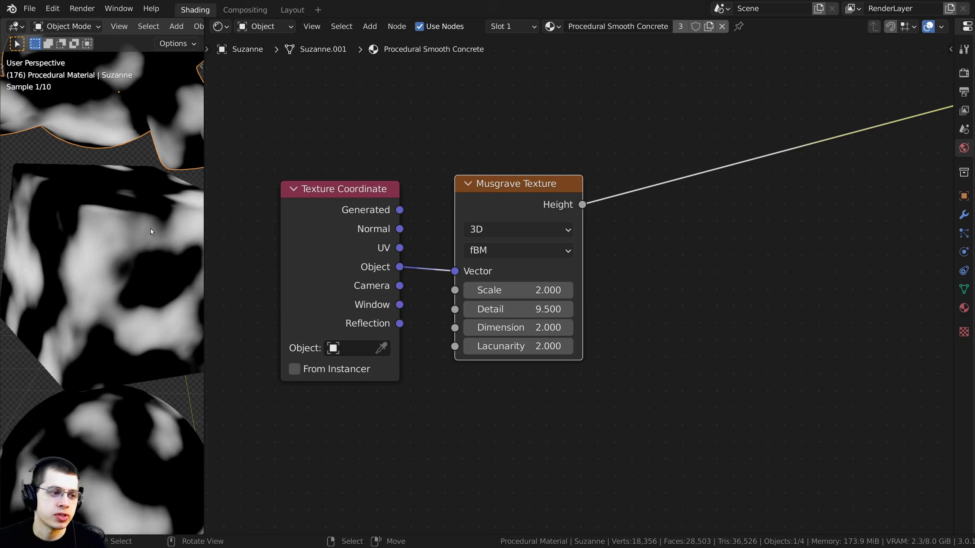
drag(543, 331, 466, 331)
right_click(543, 331)
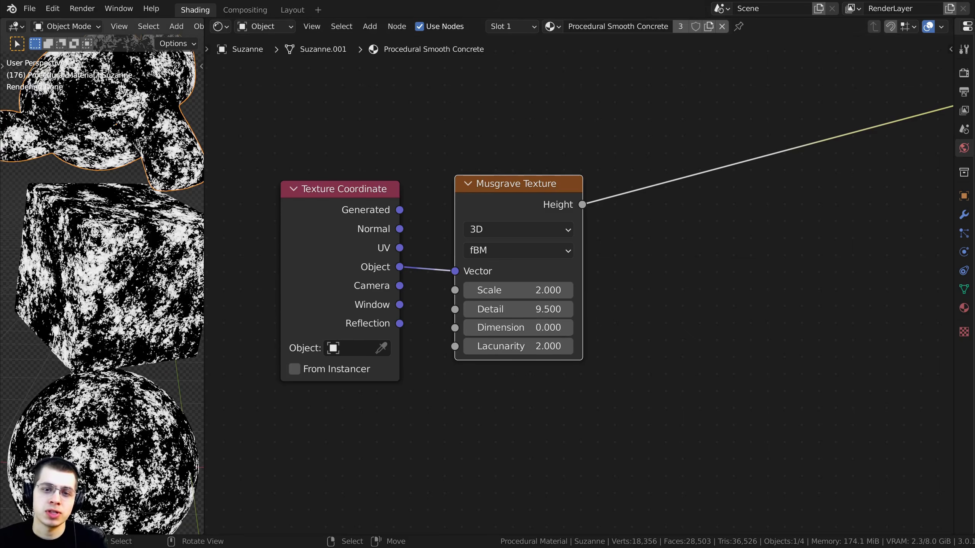
scroll(88, 275, up, 3)
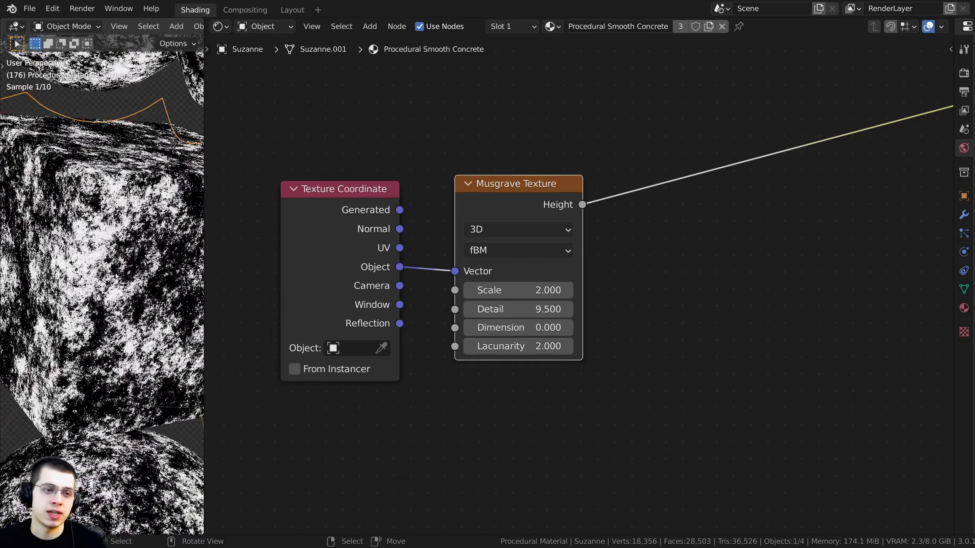
scroll(88, 275, down, 6)
scroll(475, 241, down, 4)
- Move the Musgrave Texture node down slightly and add a Voronoi Texture node directly above it
middle_drag(475, 242, 458, 285)
drag(511, 265, 510, 287)
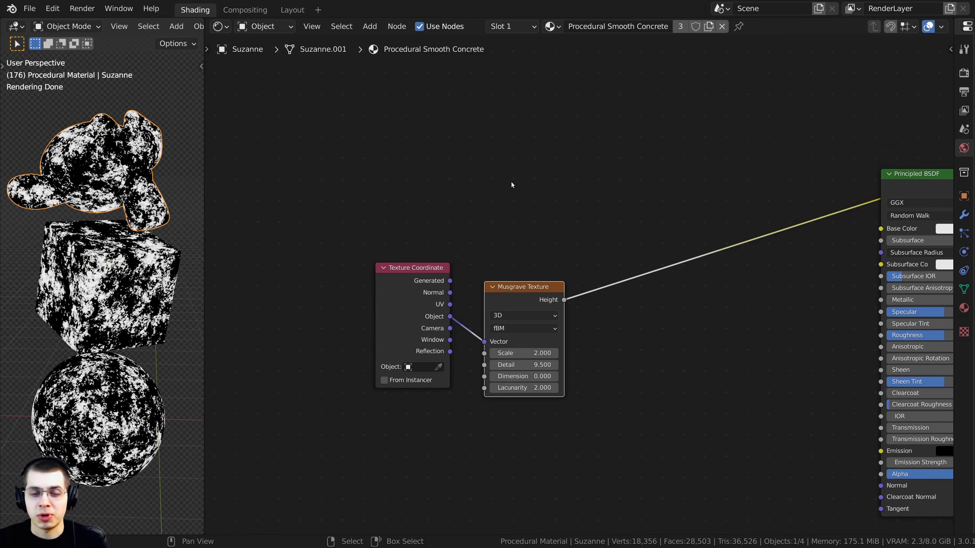
key(shift+a)
click(513, 179)
text(vor)
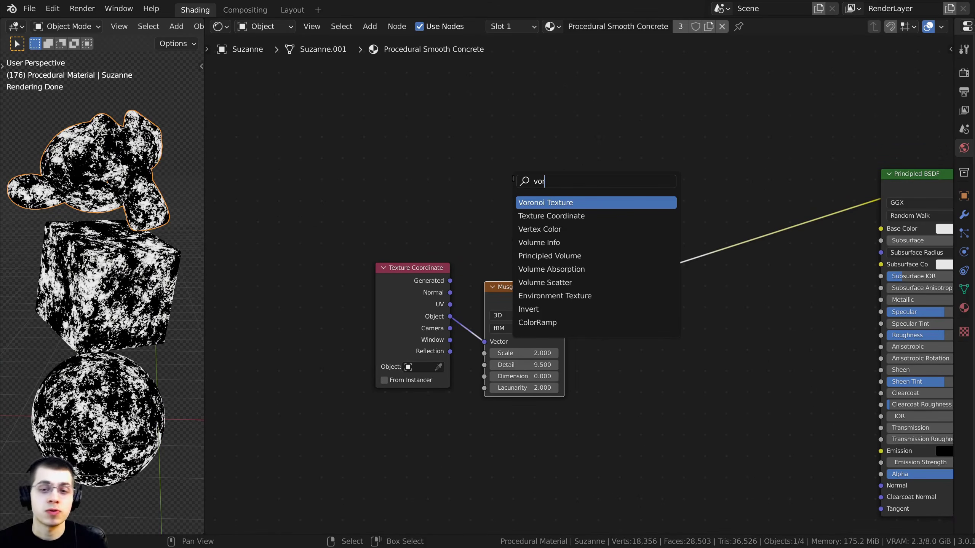
click(535, 200)
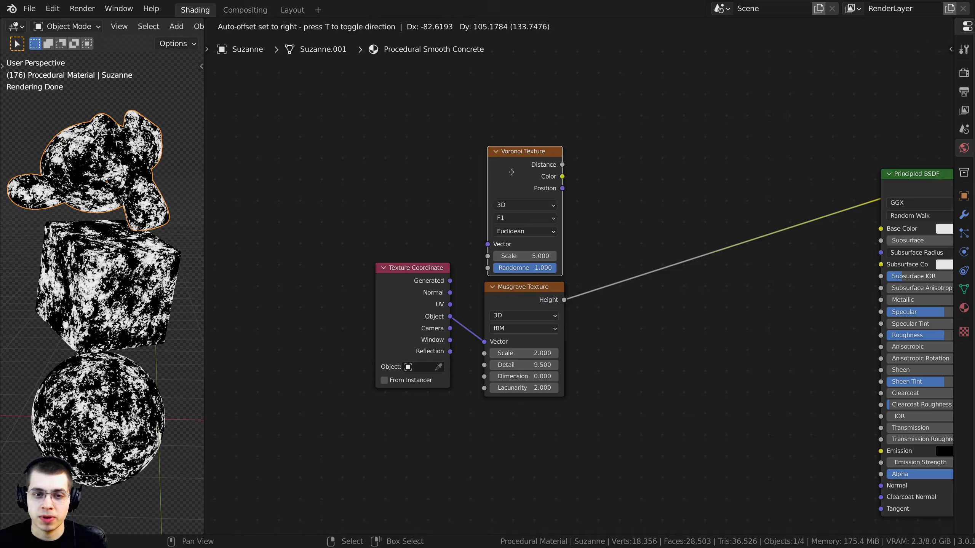
click(533, 204)
- Preview the Voronoi Texture, link Texture Coordinate's Object output to its Vector input, and space the nodes apart
drag(422, 269, 359, 241)
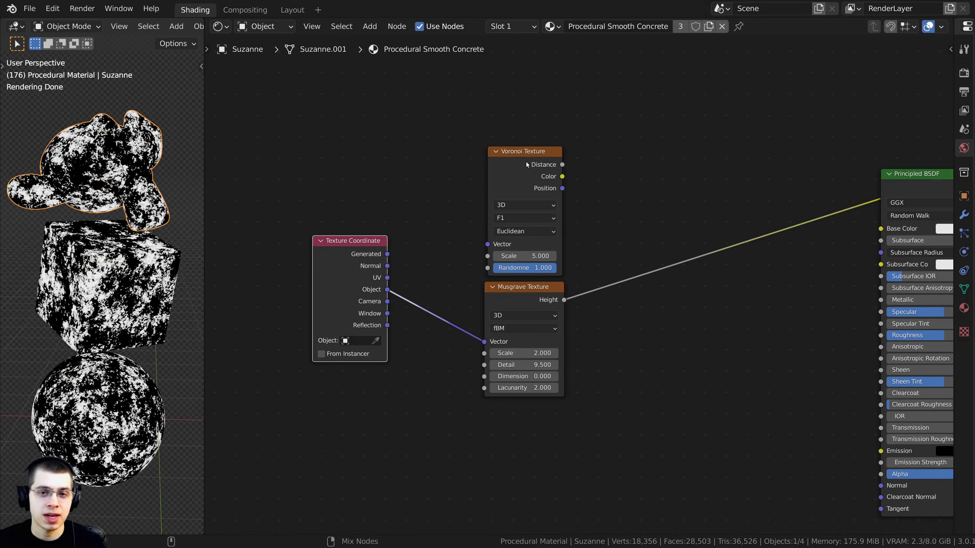
ctrl+shift+click(527, 164)
middle_drag(415, 308, 418, 307)
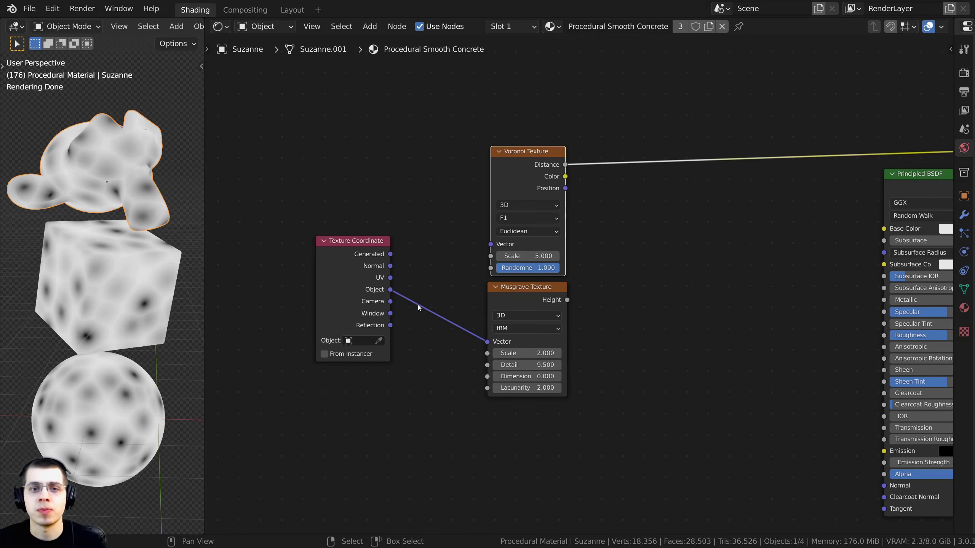
drag(390, 289, 489, 246)
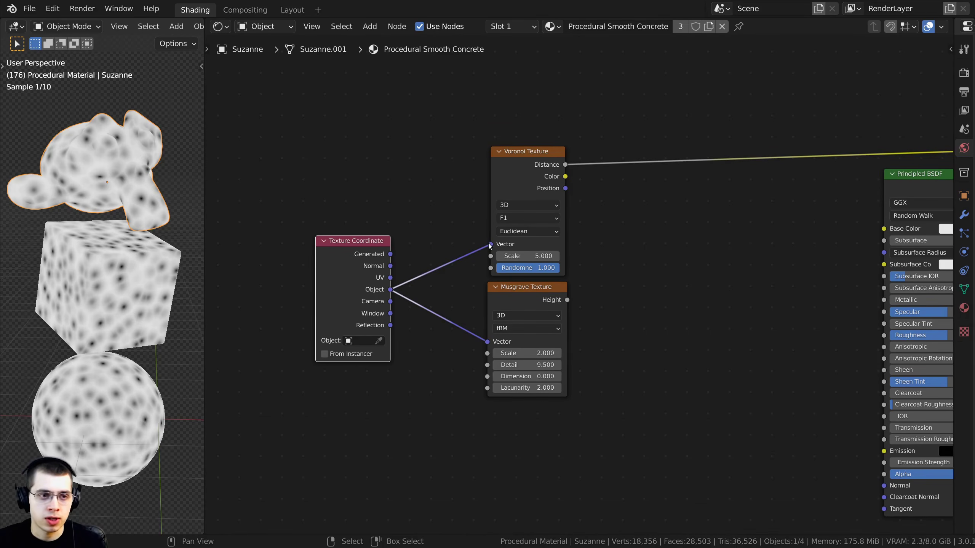
drag(345, 284, 339, 279)
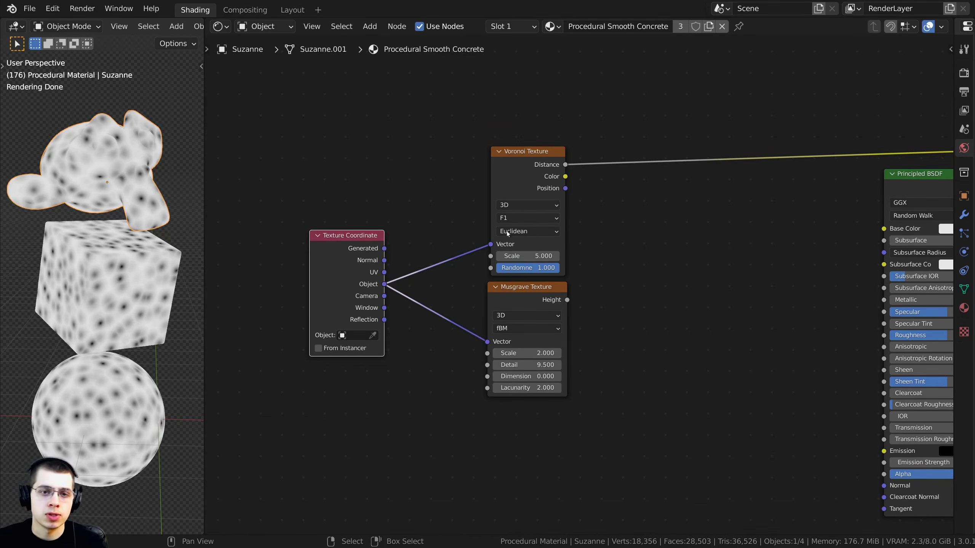
drag(504, 173, 506, 172)
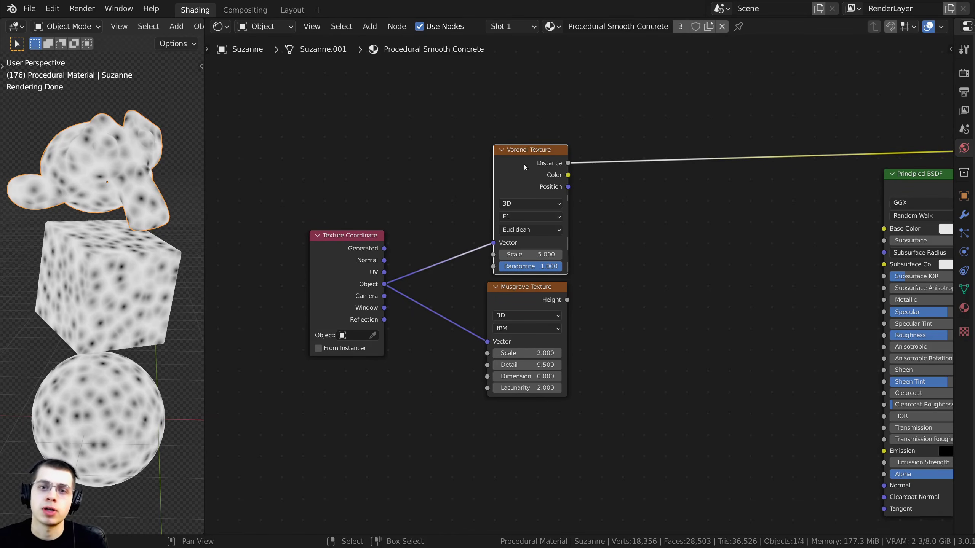
- Set the Voronoi Texture's Scale to 16
middle_drag(503, 180, 467, 193)
middle_drag(560, 281, 585, 295)
scroll(585, 295, up, 1)
scroll(584, 294, up, 1)
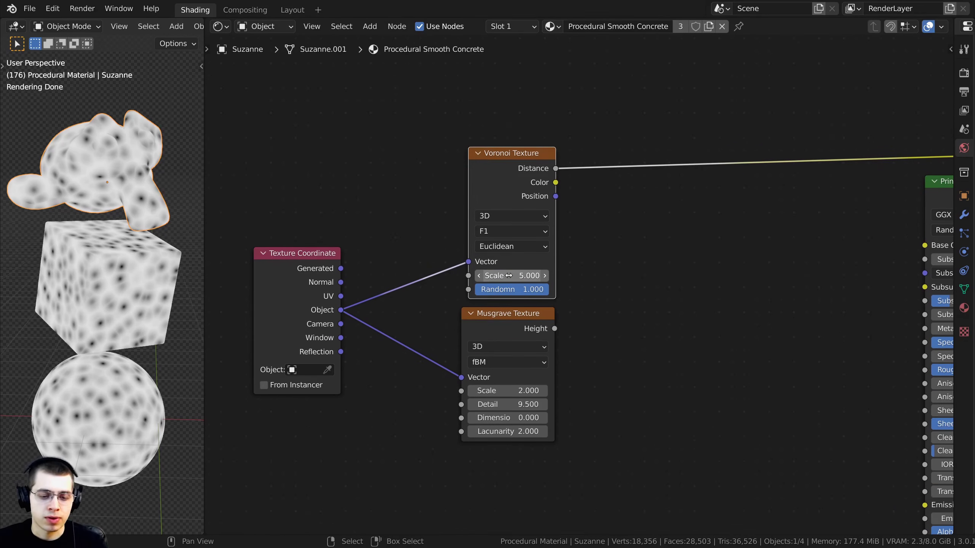
drag(513, 277, 533, 276)
click(543, 274)
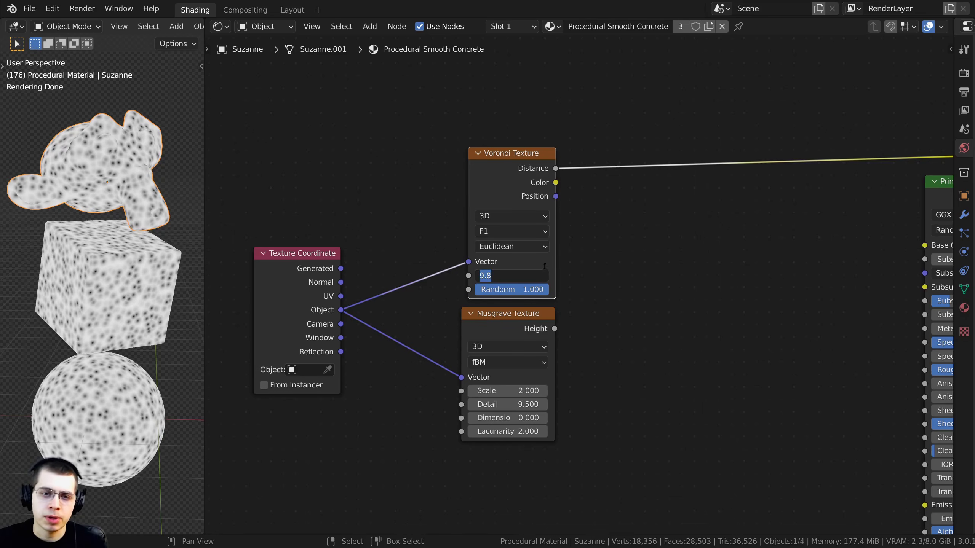
text(16)
key(Return)
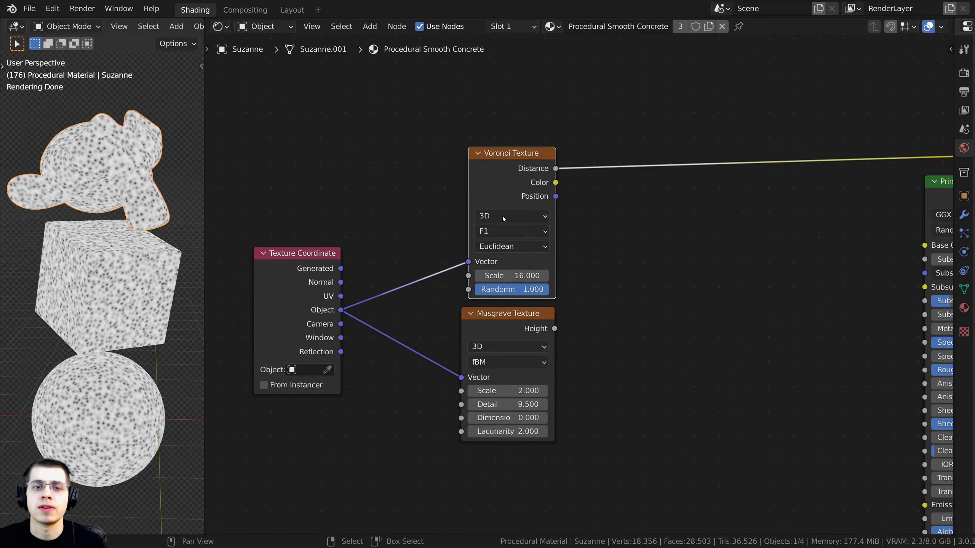
- Add a Mix color node in the space between the two texture nodes and the Principled BSDF
scroll(503, 216, down, 3)
middle_drag(482, 233, 446, 195)
middle_drag(460, 152, 484, 156)
scroll(484, 158, up, 2)
scroll(502, 231, down, 1)
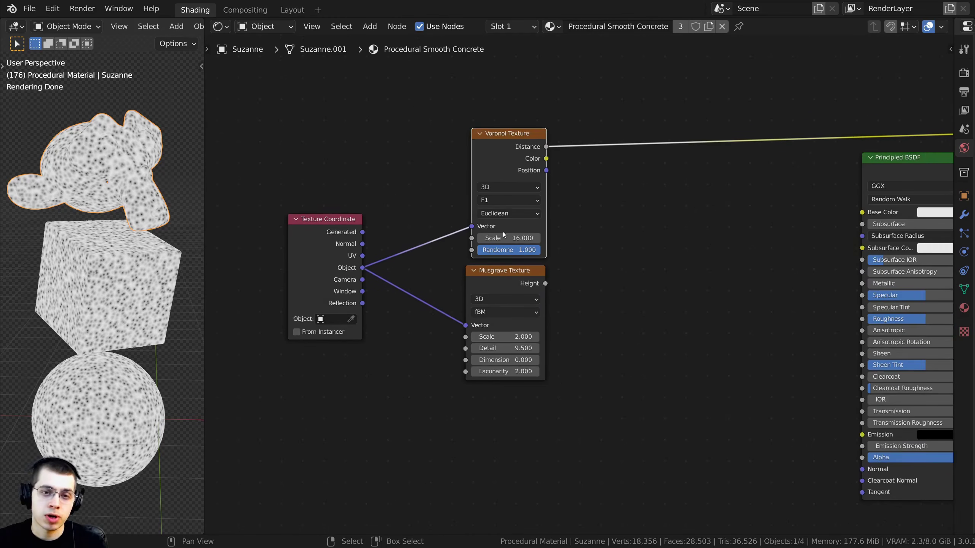
middle_drag(503, 232, 503, 238)
click(593, 186)
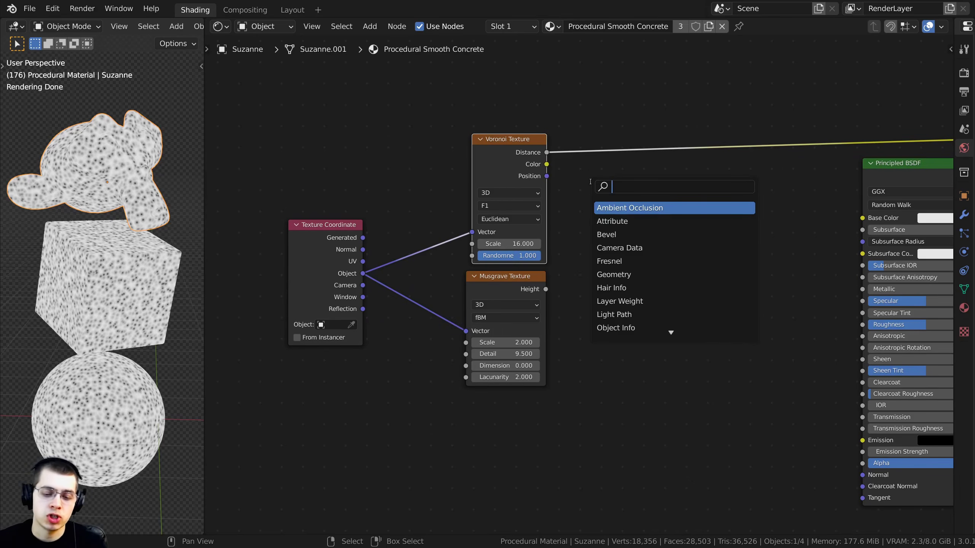
text(mix)
key(Return)
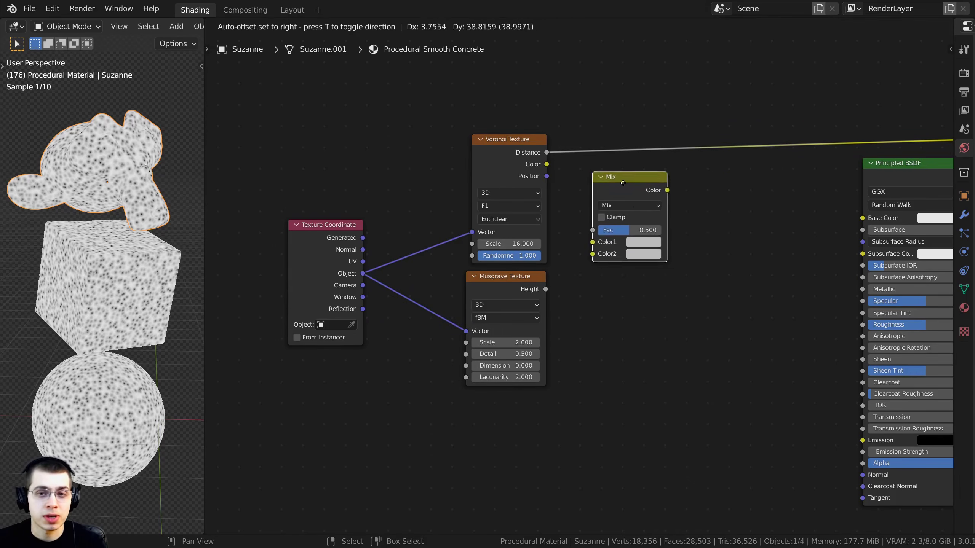
click(649, 240)
- Link the Musgrave Texture's Height output to the Mix node's Color1 input and preview the Mix node's output
scroll(537, 175, up, 1)
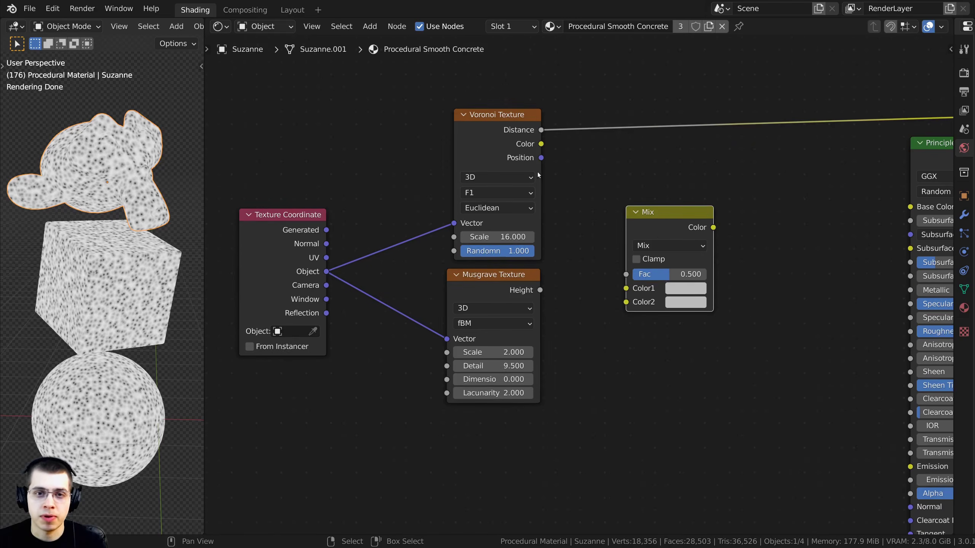
drag(538, 288, 626, 290)
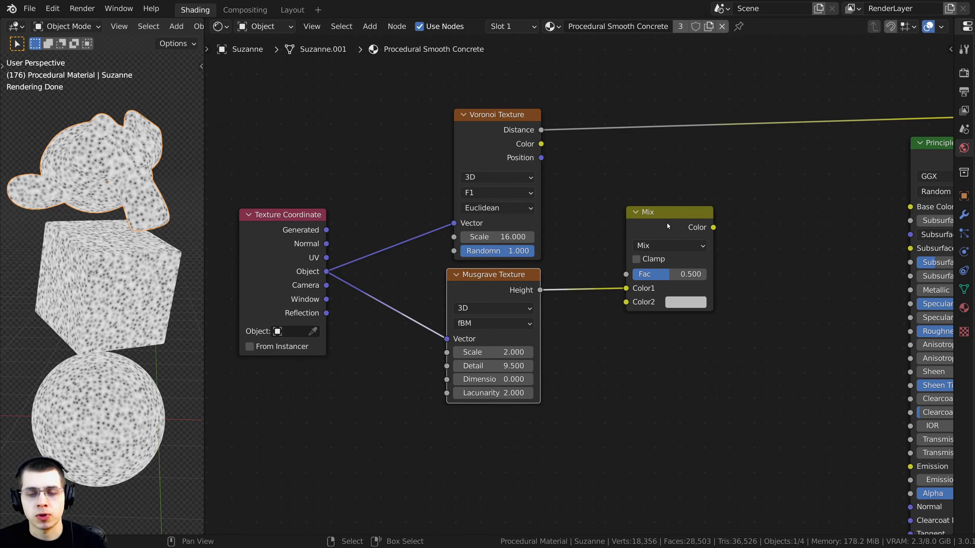
ctrl+shift+click(667, 222)
drag(665, 221, 654, 216)
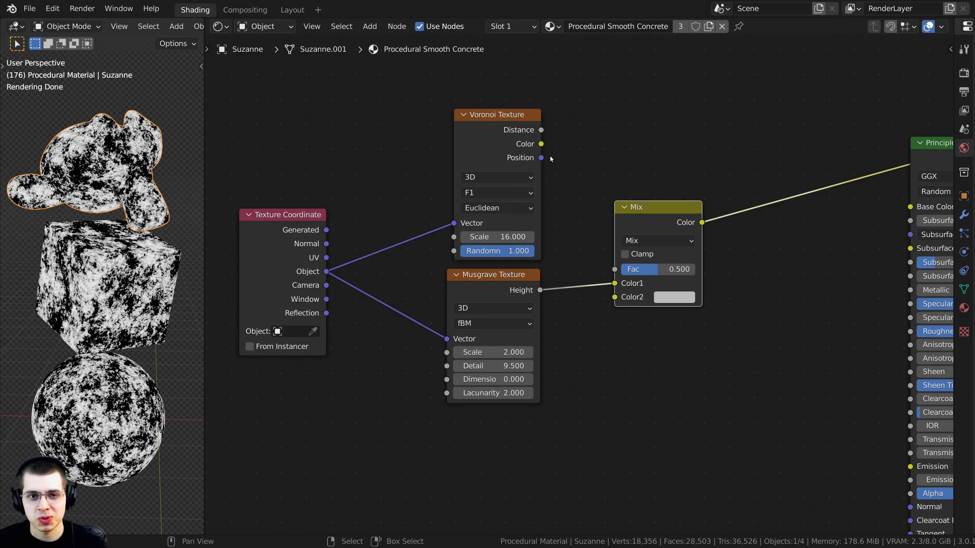
- Link the Voronoi Texture's Distance output to the Mix node's Fac input and inspect the blended pattern up close
drag(541, 131, 614, 275)
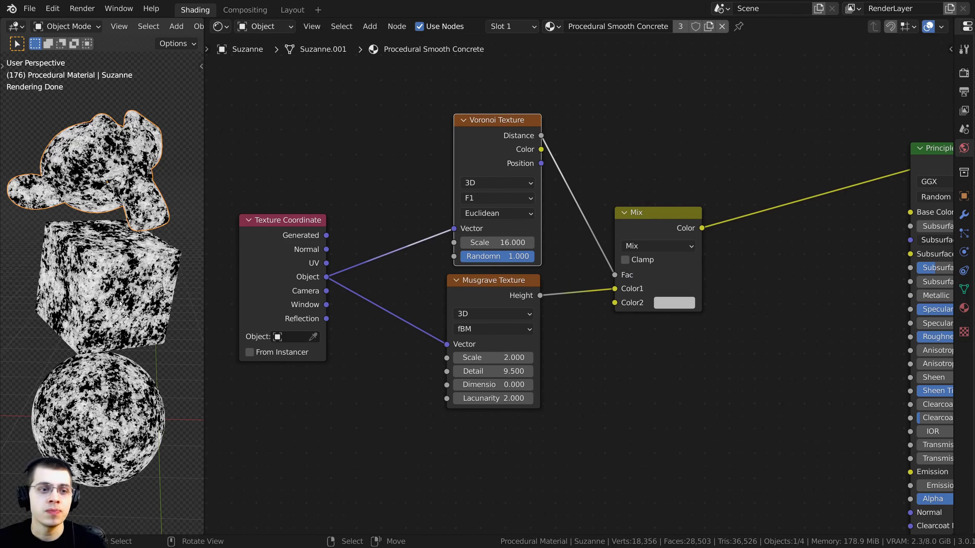
scroll(111, 281, up, 5)
scroll(112, 282, up, 2)
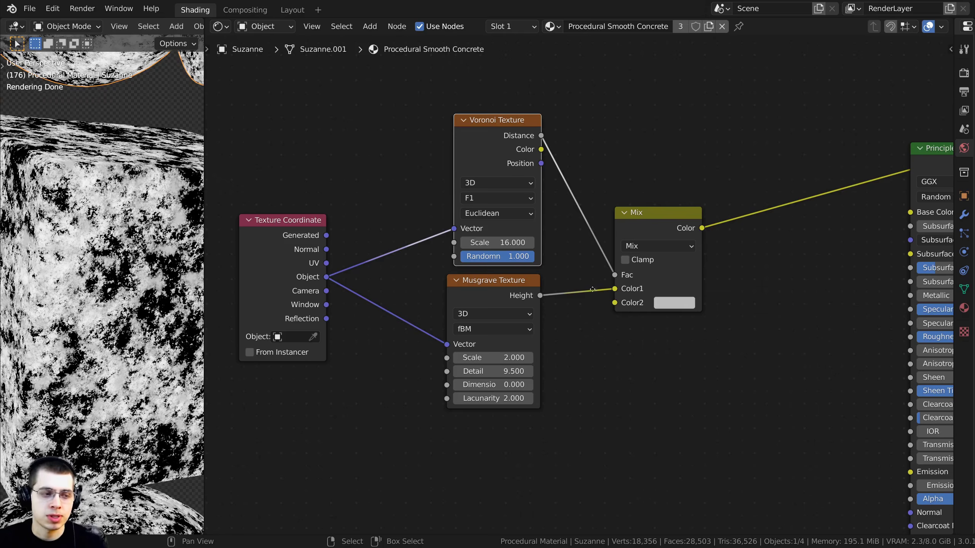
- Set the Mix node's Color2 to a grey with hex value 959595 and inspect the result on the cube
middle_drag(592, 289, 561, 284)
click(646, 299)
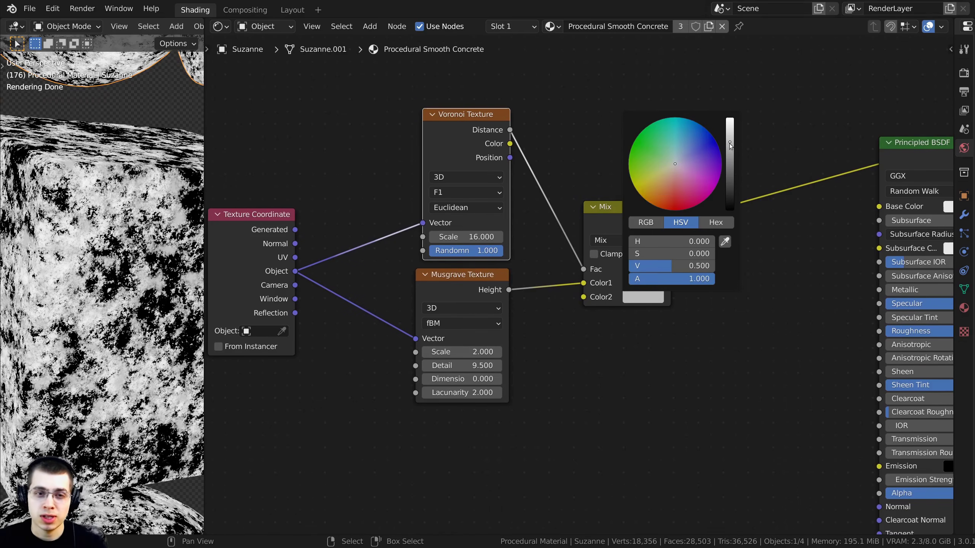
drag(729, 144, 729, 163)
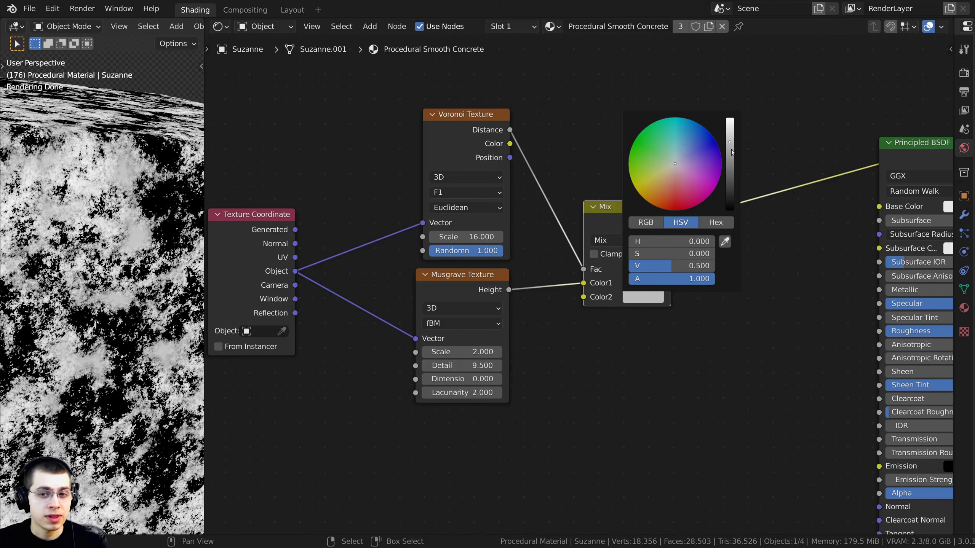
click(732, 152)
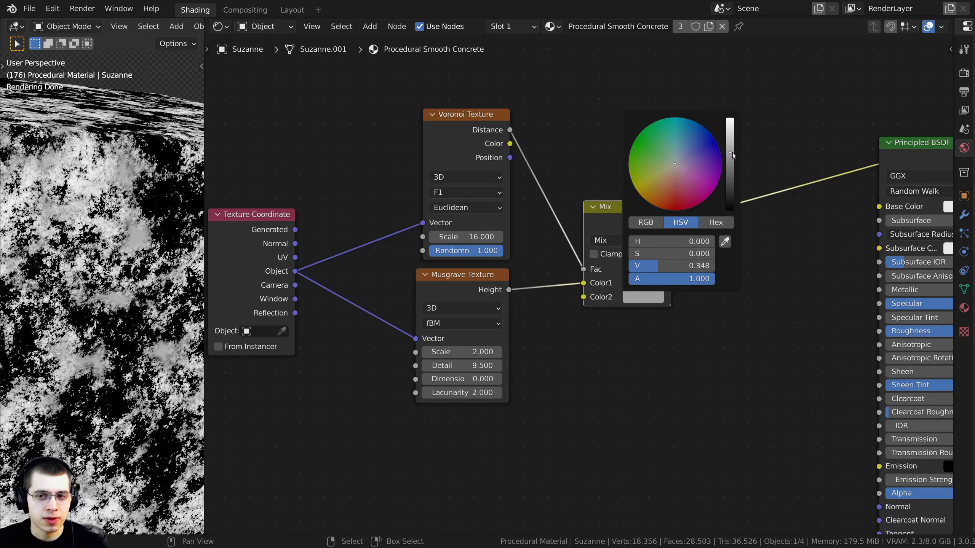
click(716, 222)
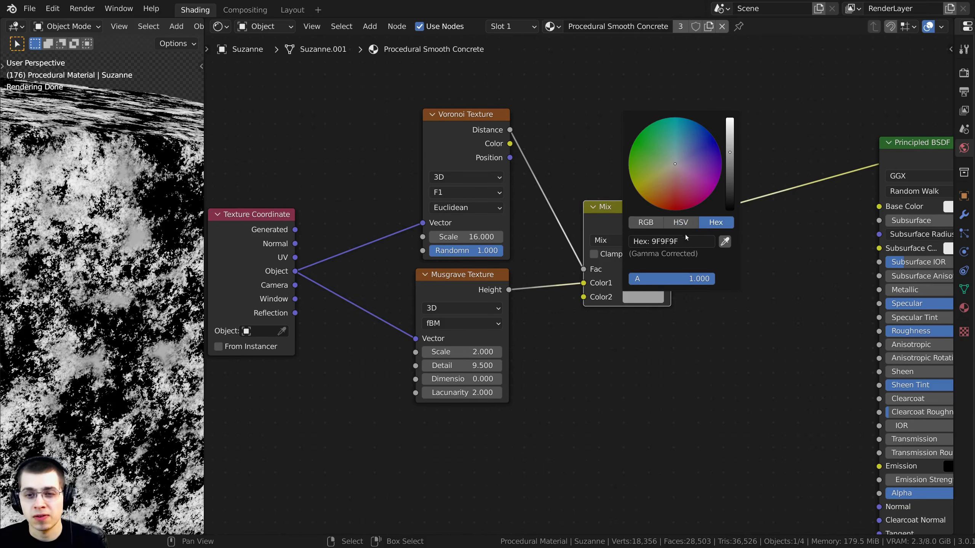
click(663, 243)
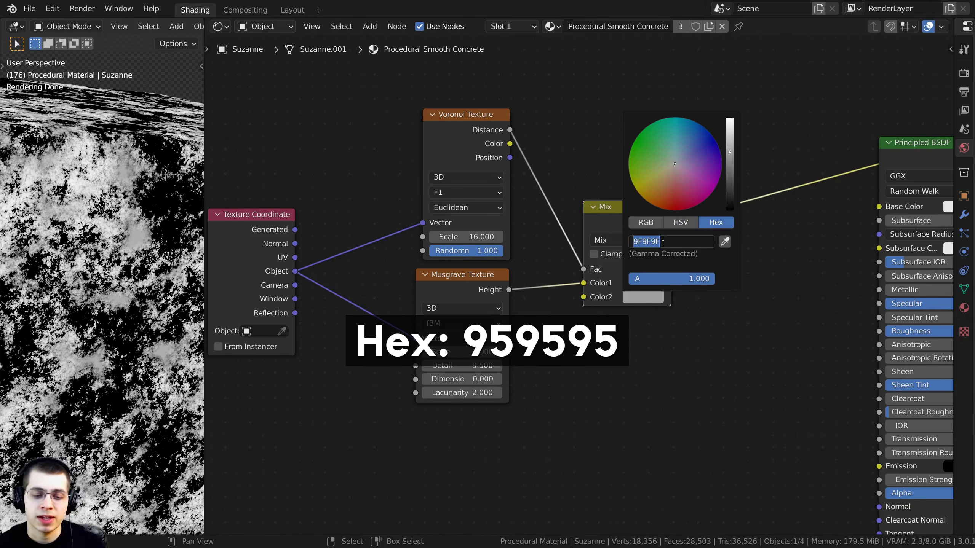
text(9595)
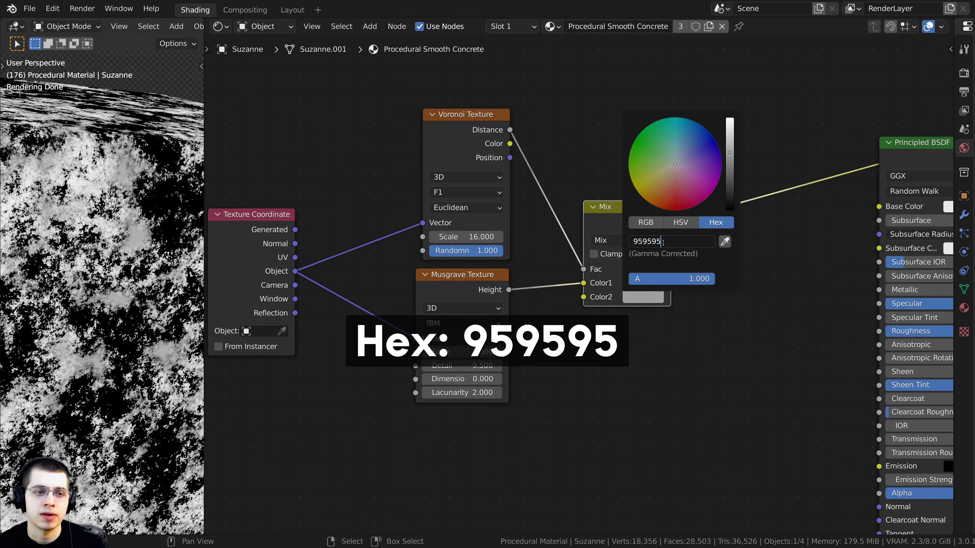
key(Return)
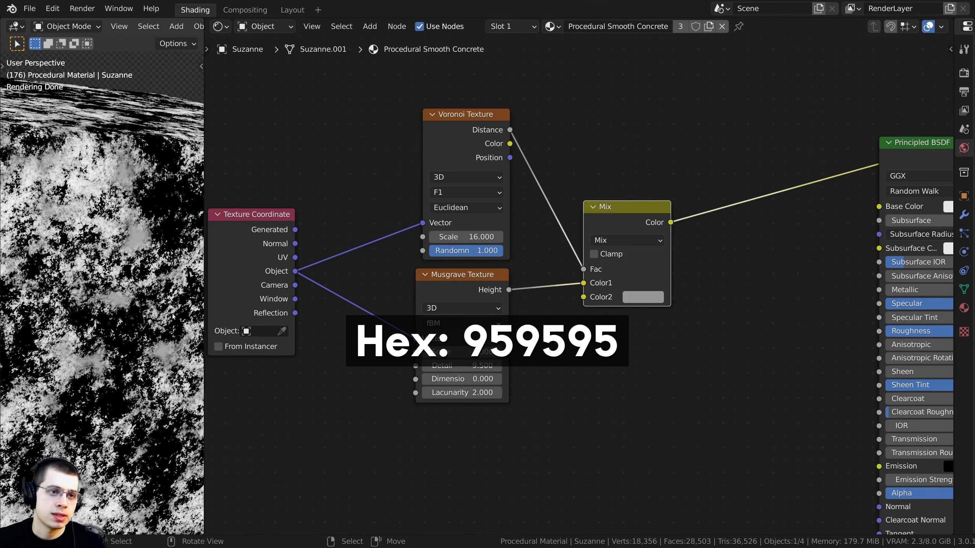
middle_drag(89, 221, 128, 258)
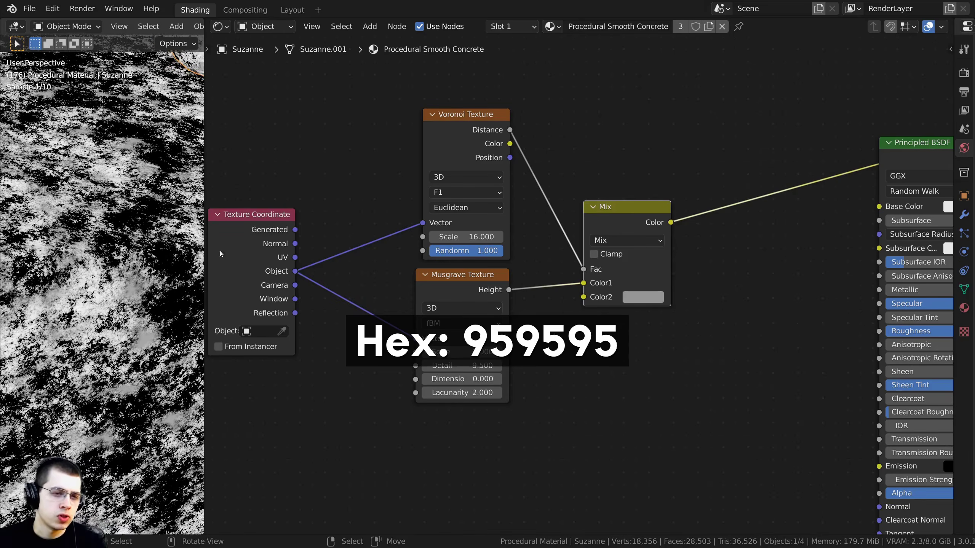
- Preview the Voronoi Texture's Distance output on the objects, return the preview to the Mix node, and compare the patterns
middle_drag(384, 169, 398, 161)
ctrl+shift+click(458, 123)
scroll(99, 195, up, 2)
scroll(90, 204, up, 2)
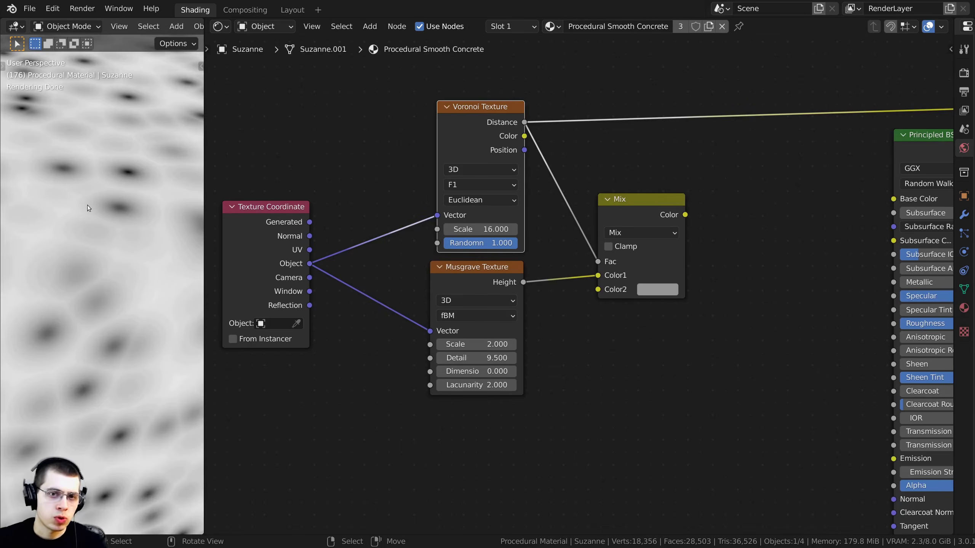
scroll(92, 206, down, 2)
ctrl+shift+click(618, 278)
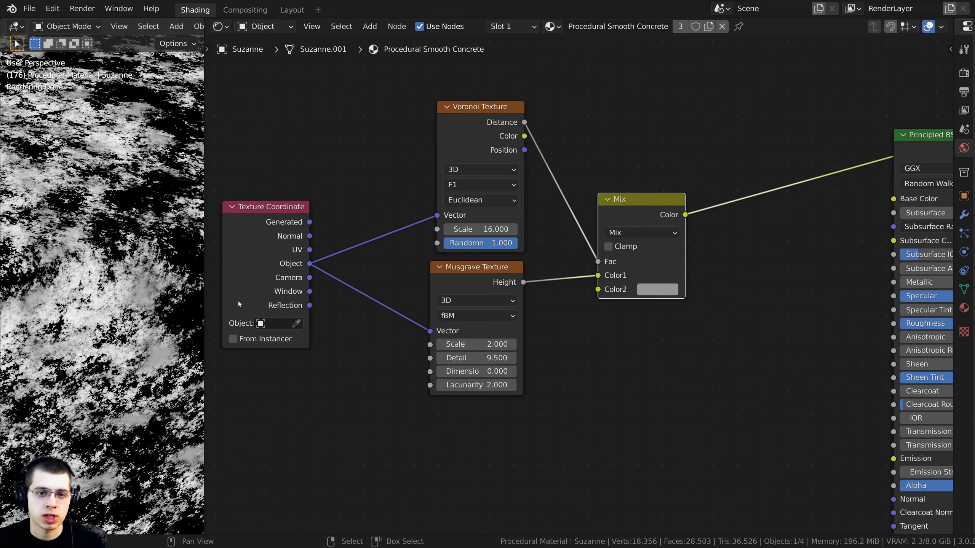
scroll(165, 296, down, 2)
scroll(165, 284, down, 2)
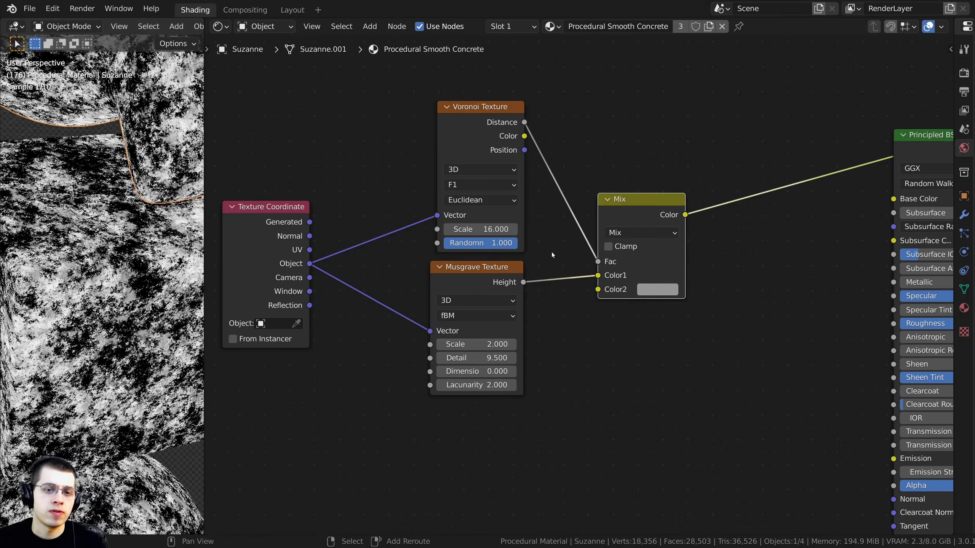
- Compare the Musgrave Texture's raw preview with the Mix node's blended output, ending on the Mix node's preview
ctrl+shift+click(475, 279)
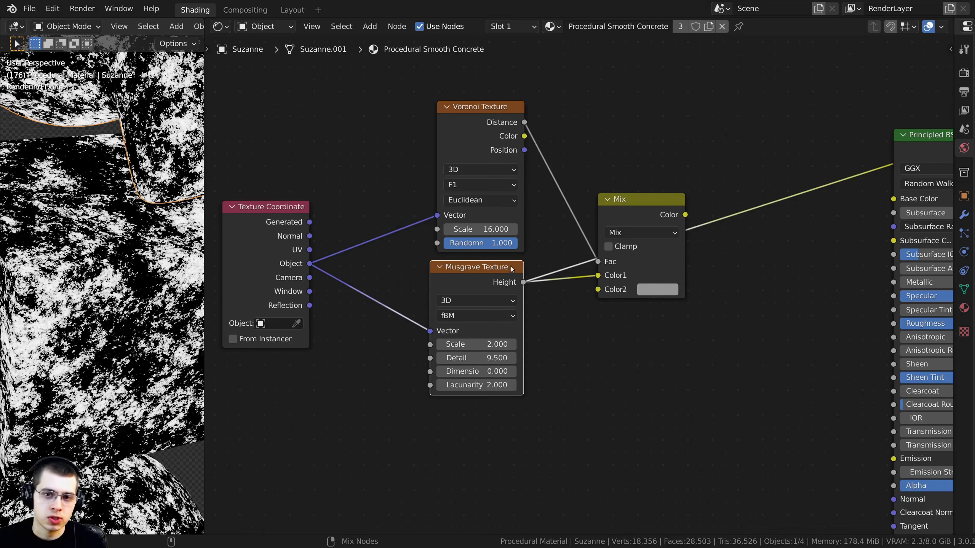
ctrl+shift+click(625, 210)
ctrl+shift+click(498, 286)
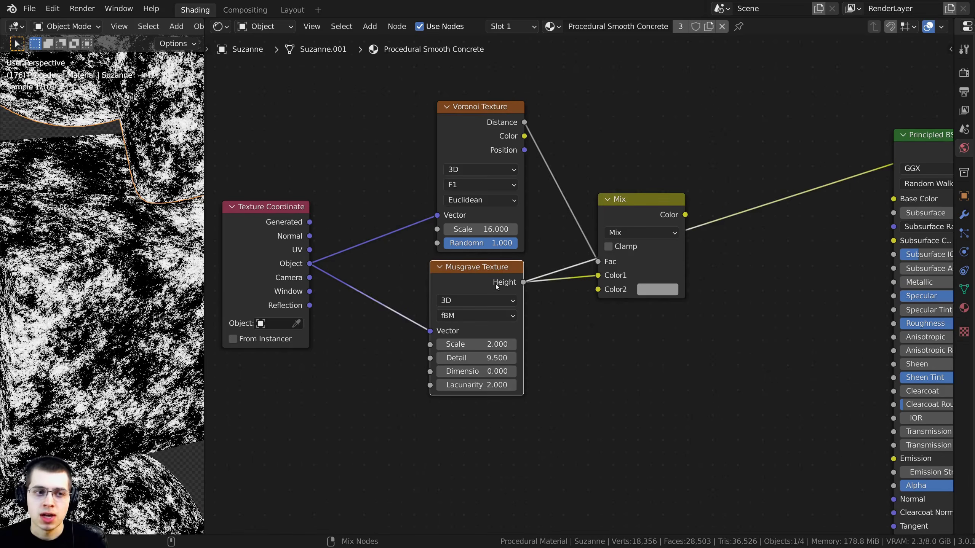
ctrl+shift+click(644, 207)
scroll(170, 305, up, 1)
scroll(170, 306, up, 2)
ctrl+shift+click(476, 281)
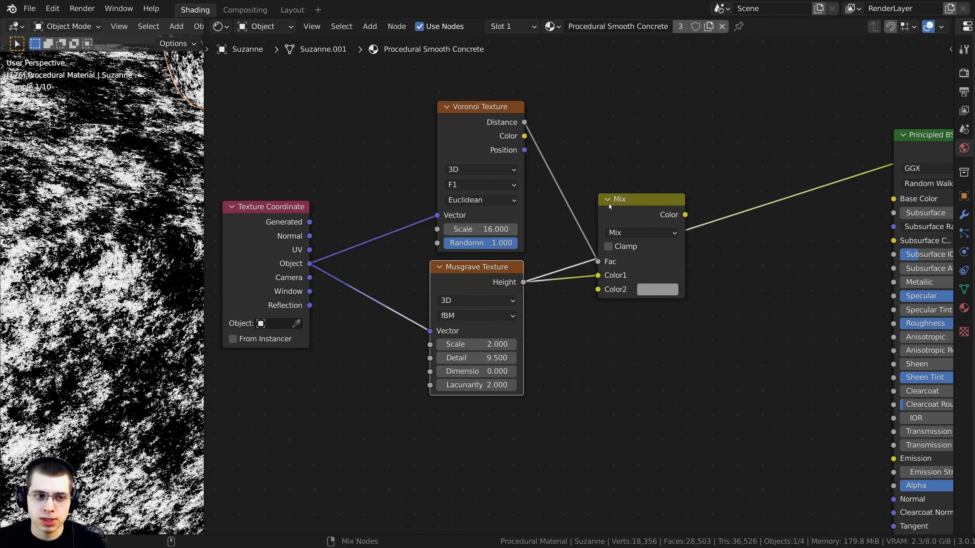
ctrl+shift+click(639, 201)
- Add a Noise Texture node directly above the Voronoi Texture node
key(Home)
scroll(91, 335, down, 3)
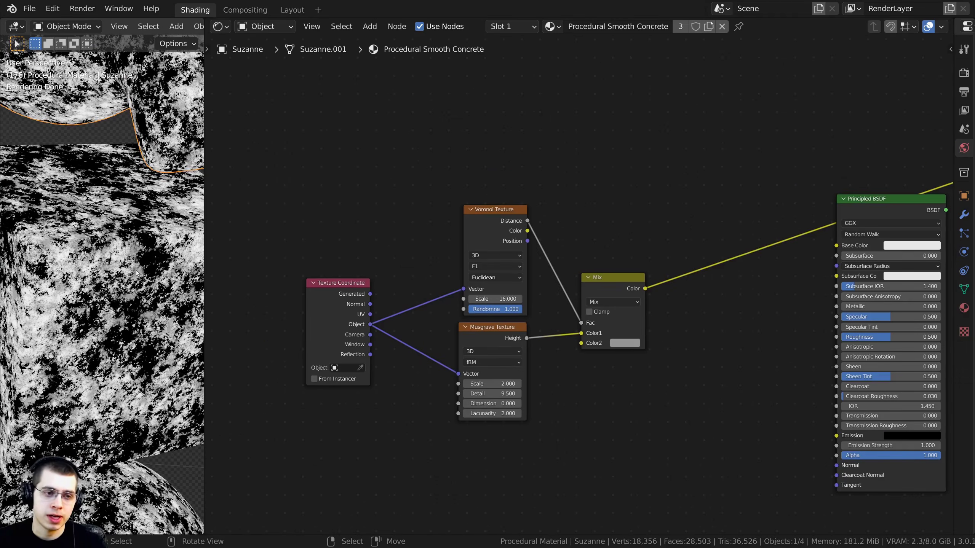
middle_drag(397, 160, 421, 209)
key(shift+a)
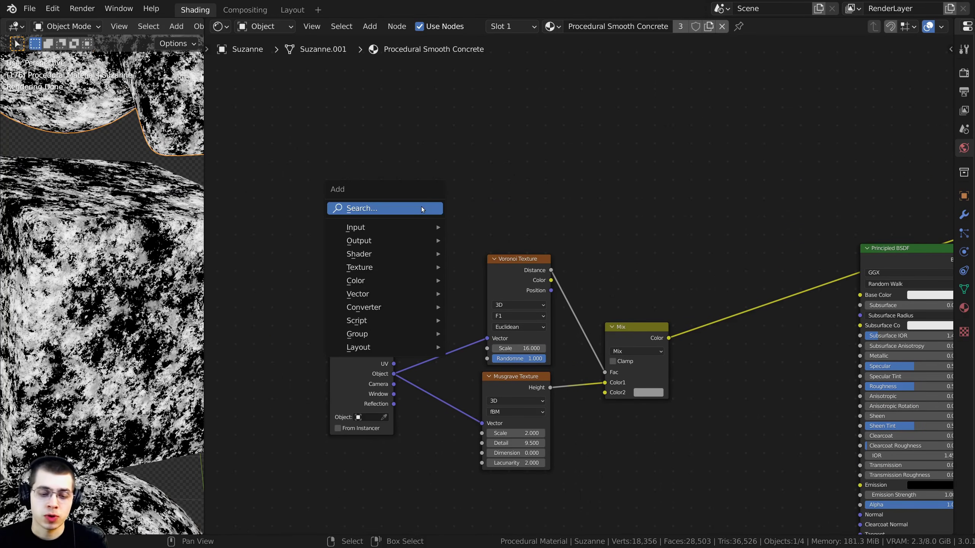
click(421, 210)
text(nois)
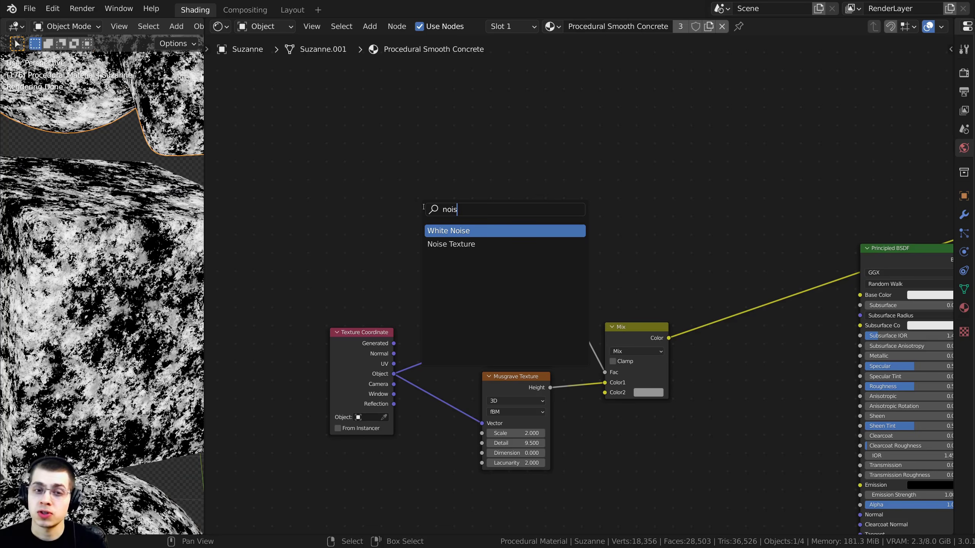
click(468, 241)
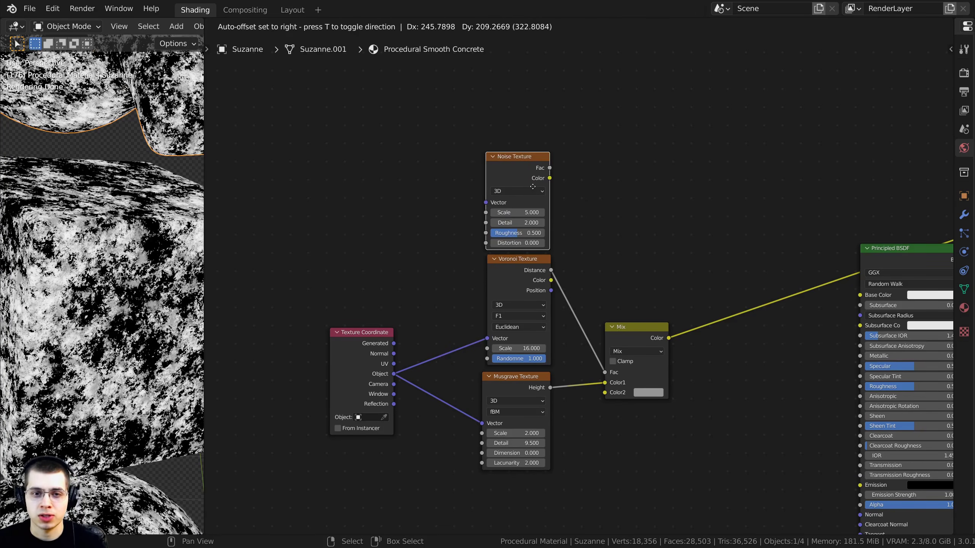
click(534, 187)
- Move the Texture Coordinate node up, preview the Noise Texture, and link the Object output to the Noise Texture's Vector input
drag(384, 370, 387, 333)
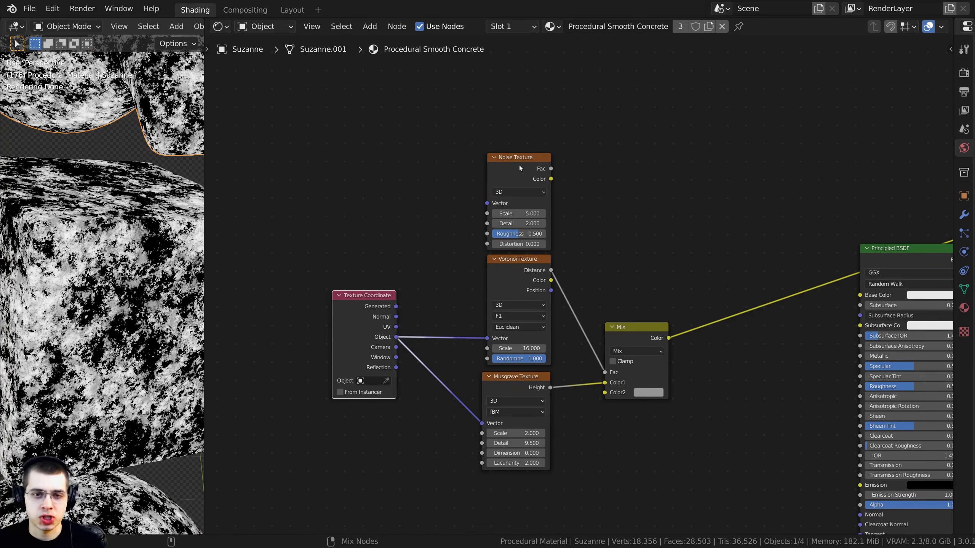
ctrl+shift+click(520, 165)
scroll(113, 336, up, 2)
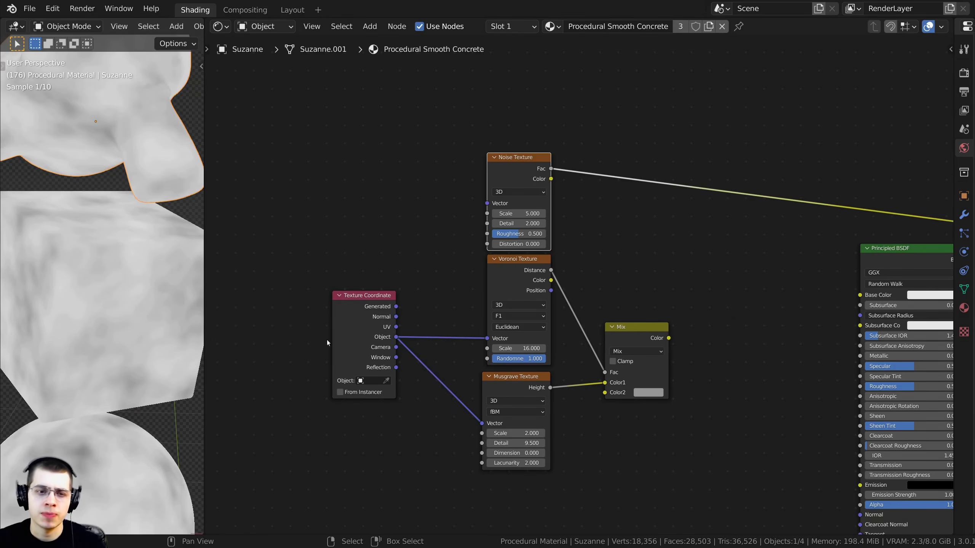
scroll(354, 329, up, 1)
drag(354, 329, 472, 190)
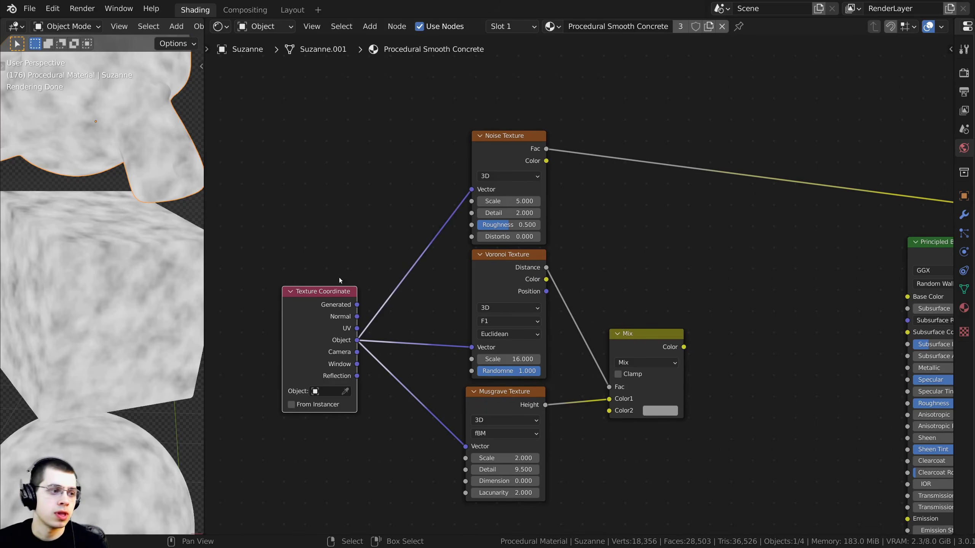
- Set the Noise Texture's Scale to 3 and Detail to 15, and inspect the noise on the objects
scroll(572, 282, up, 1)
click(526, 180)
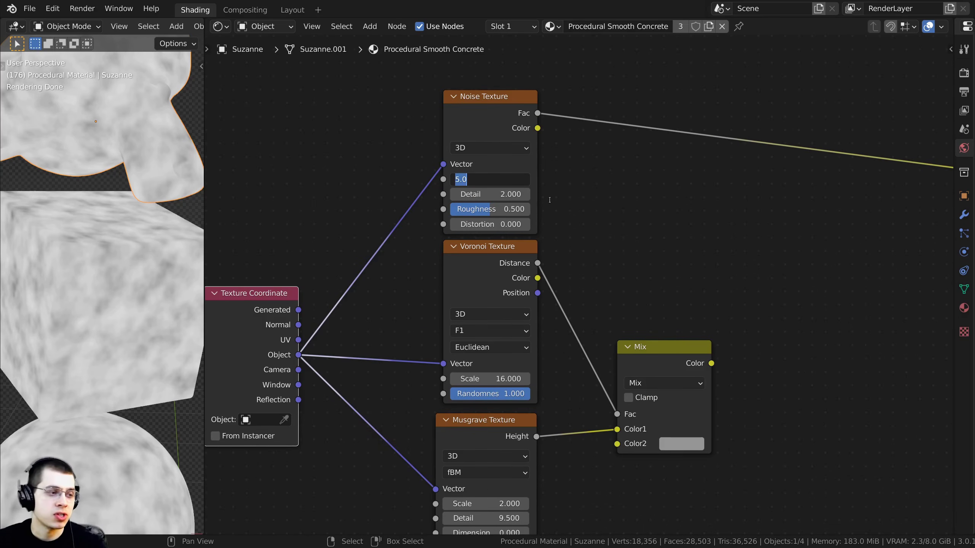
text(3)
key(Return)
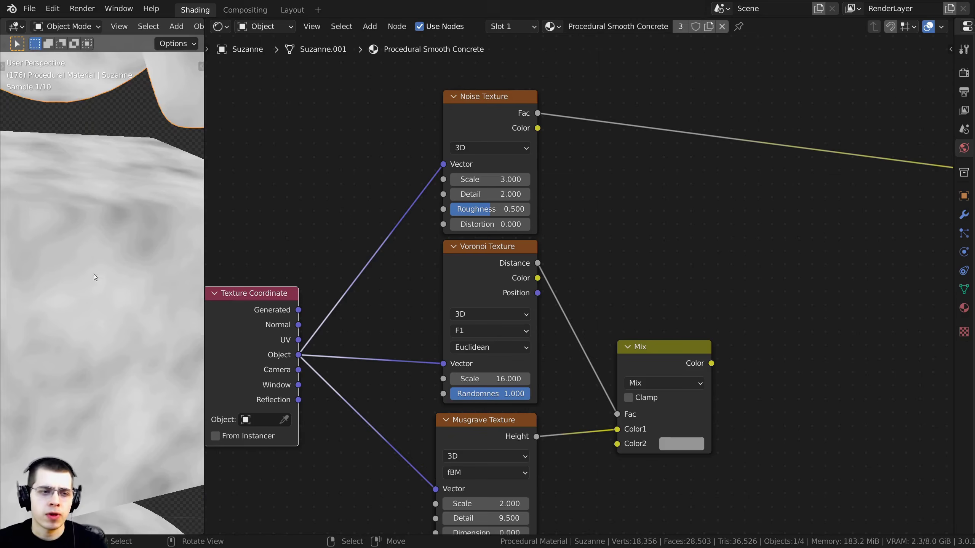
scroll(493, 194, up, 1)
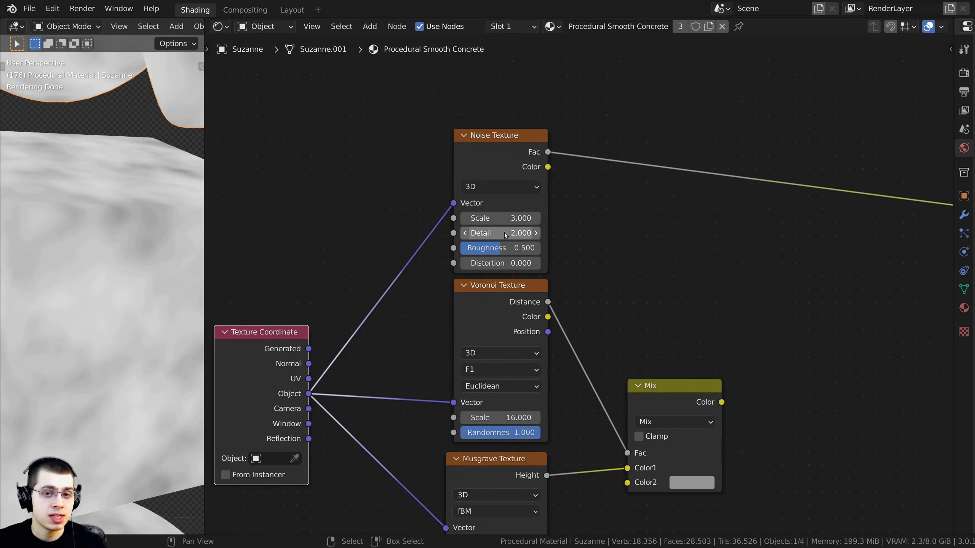
click(487, 229)
text(15)
key(Return)
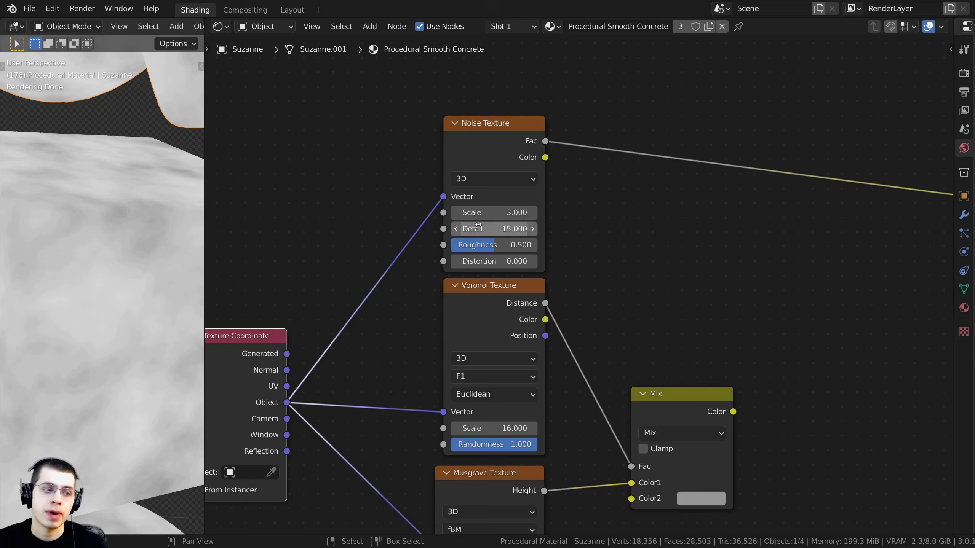
middle_drag(484, 262, 476, 206)
scroll(485, 226, down, 3)
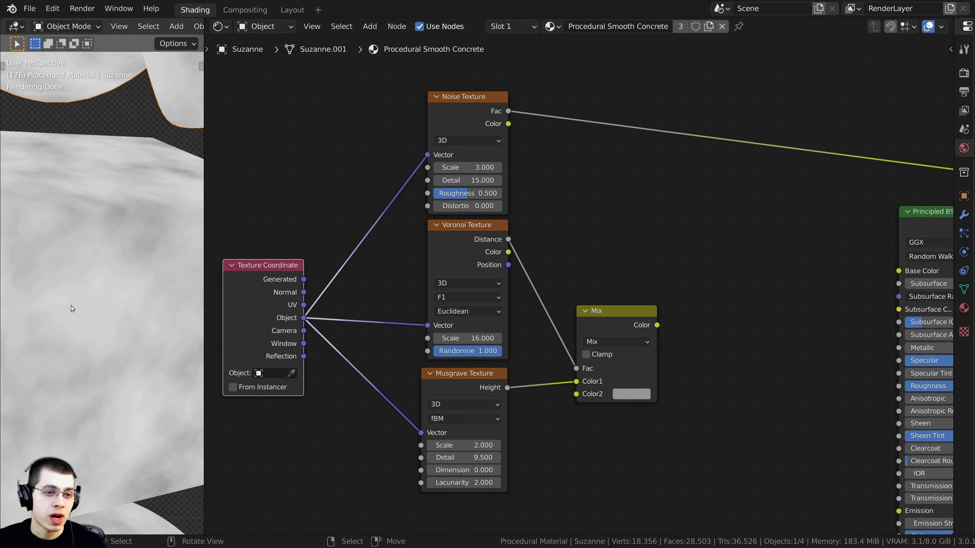
middle_drag(71, 308, 101, 319)
- Reposition the Mix node closer to the textures and place a duplicate of it between it and the Principled BSDF
middle_drag(727, 324, 663, 321)
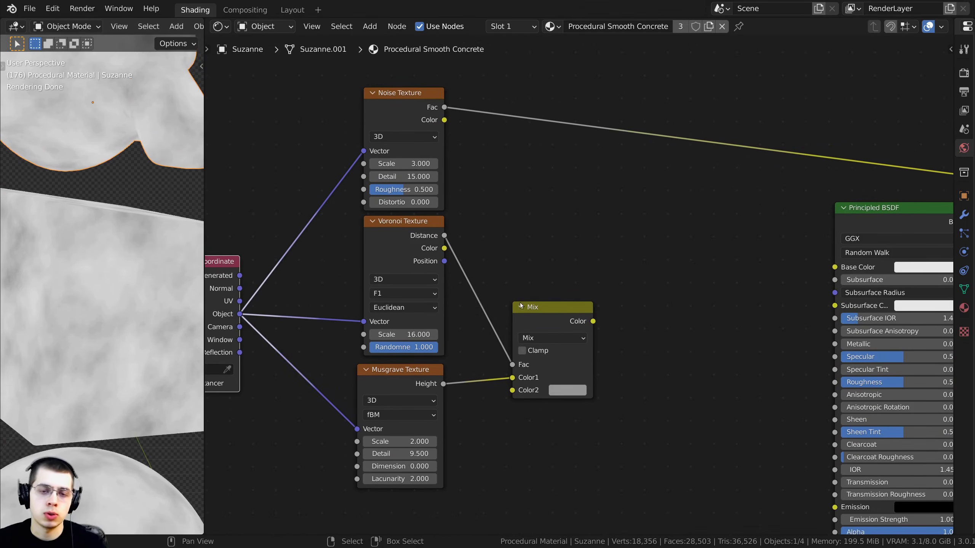
drag(542, 310, 543, 286)
middle_drag(541, 291, 533, 296)
drag(534, 296, 519, 292)
key(shift+d)
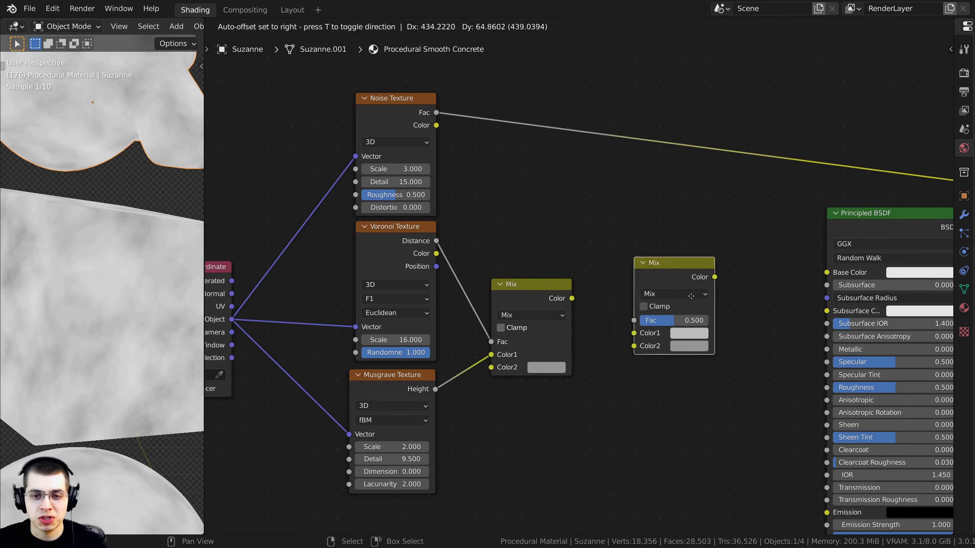
click(646, 269)
middle_drag(646, 268, 628, 243)
- Link the Noise Texture's Fac to the duplicated Mix node's Color2 and the first Mix node's Color to its Color1, then preview it
drag(418, 87, 587, 274)
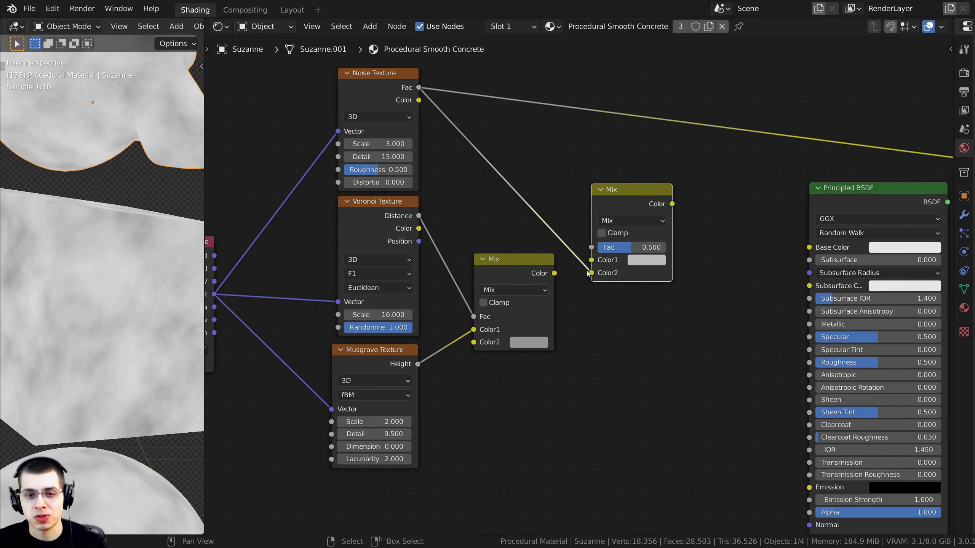
drag(518, 263, 592, 259)
scroll(548, 281, up, 1)
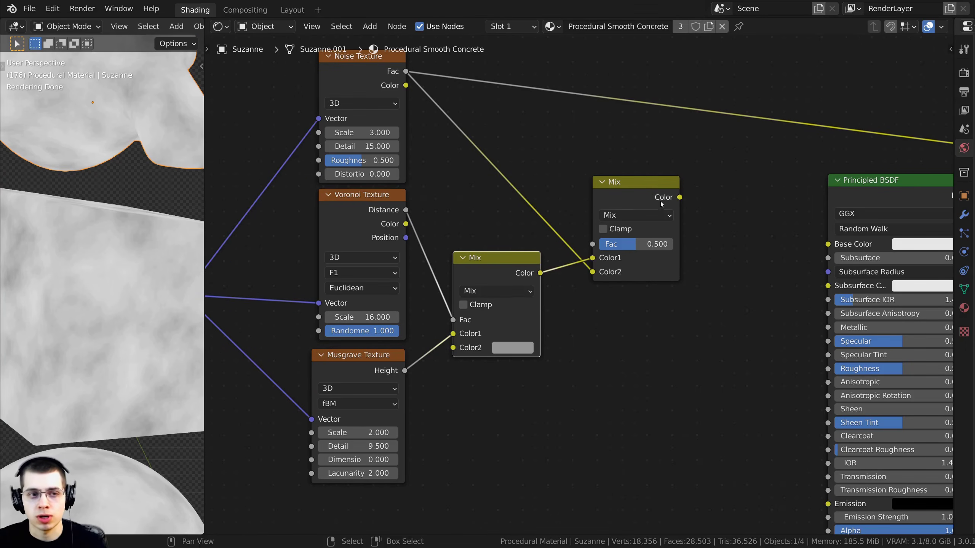
ctrl+shift+click(645, 191)
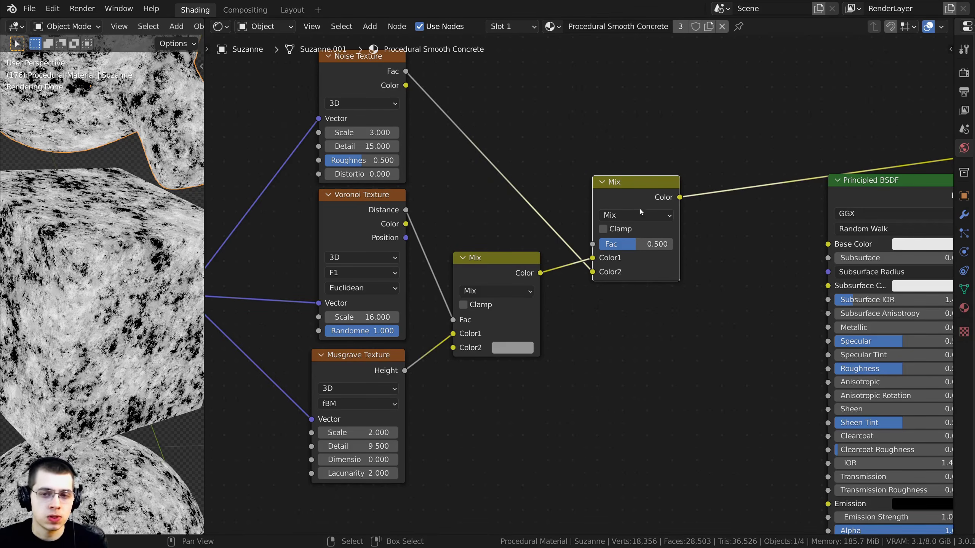
- Set the duplicated Mix node's blending mode to Lighten
click(629, 214)
click(628, 212)
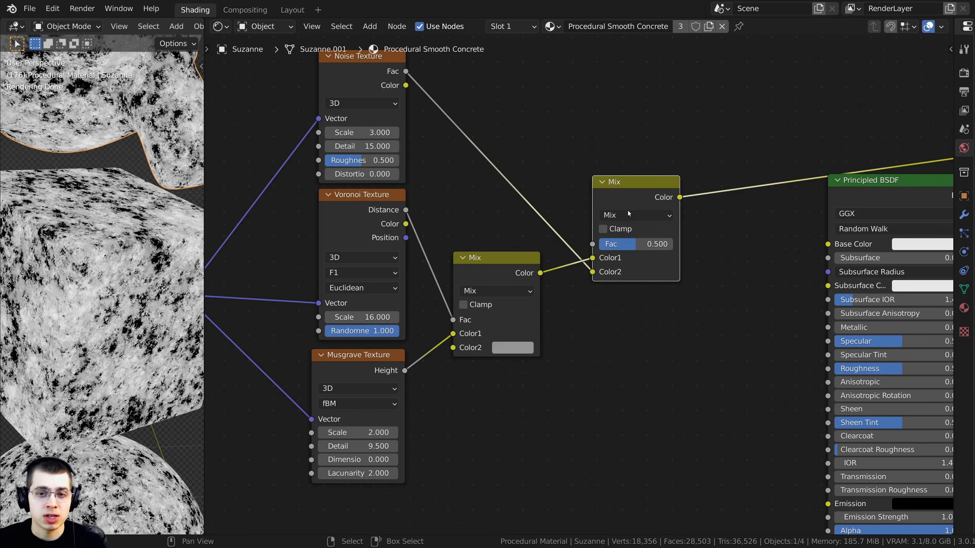
click(623, 218)
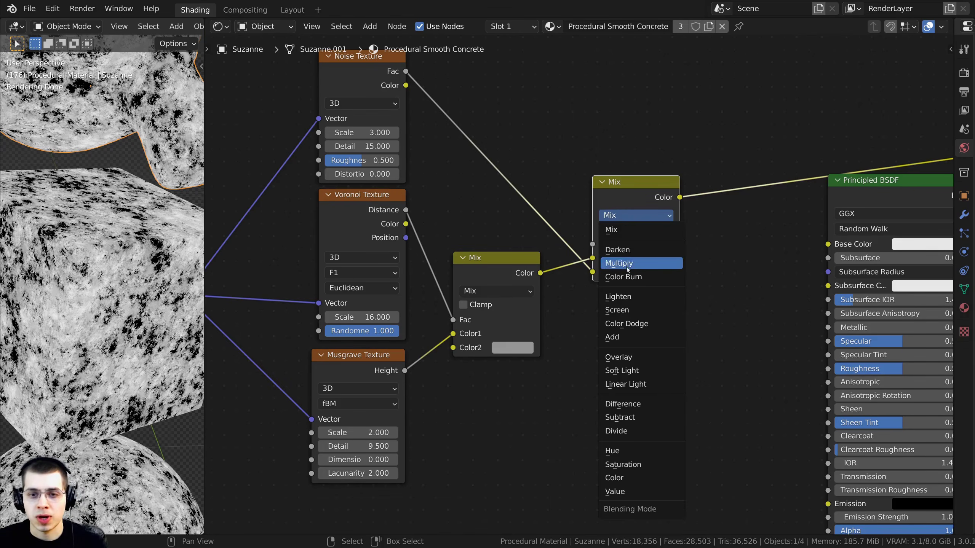
click(629, 297)
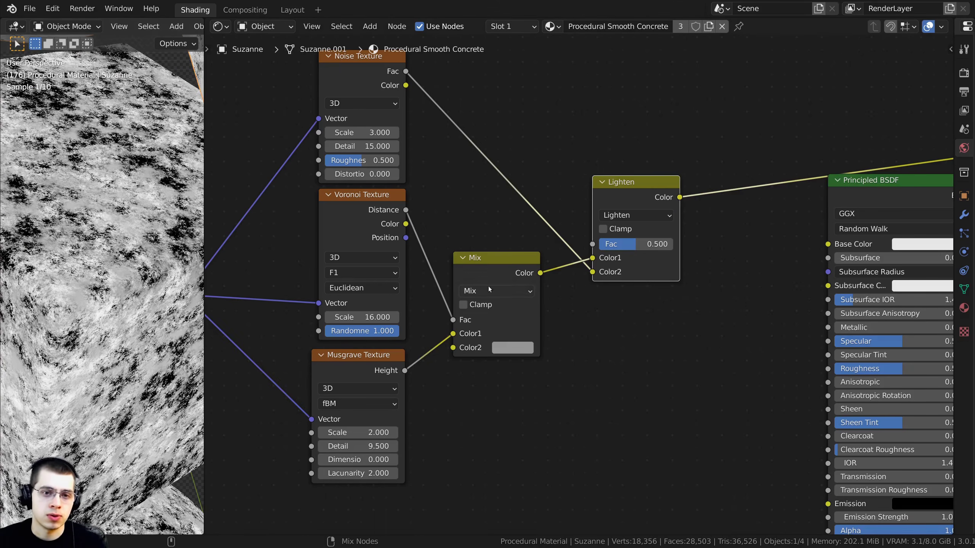
- Compare the first Mix node's preview with the Lighten node's output and examine the Lighten result up close on the objects
key(m)
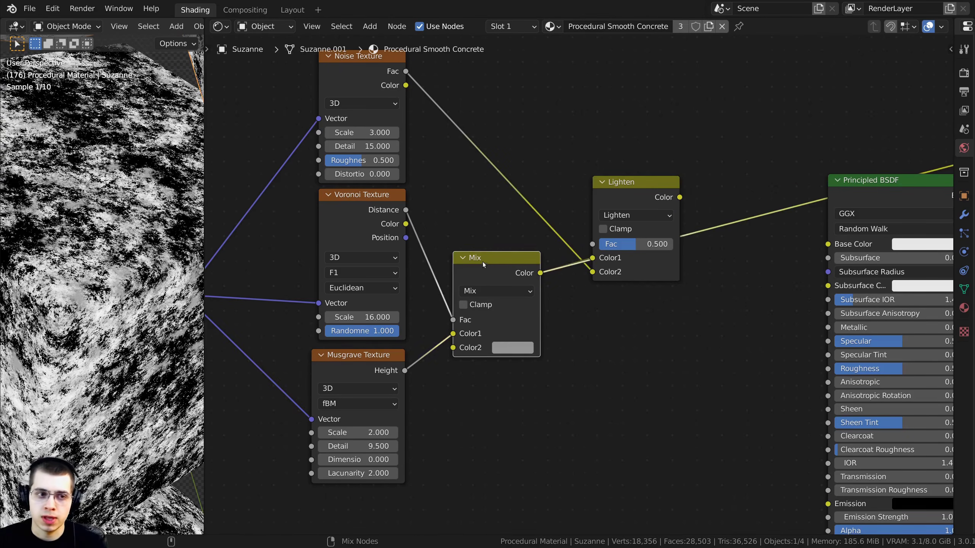
key(m)
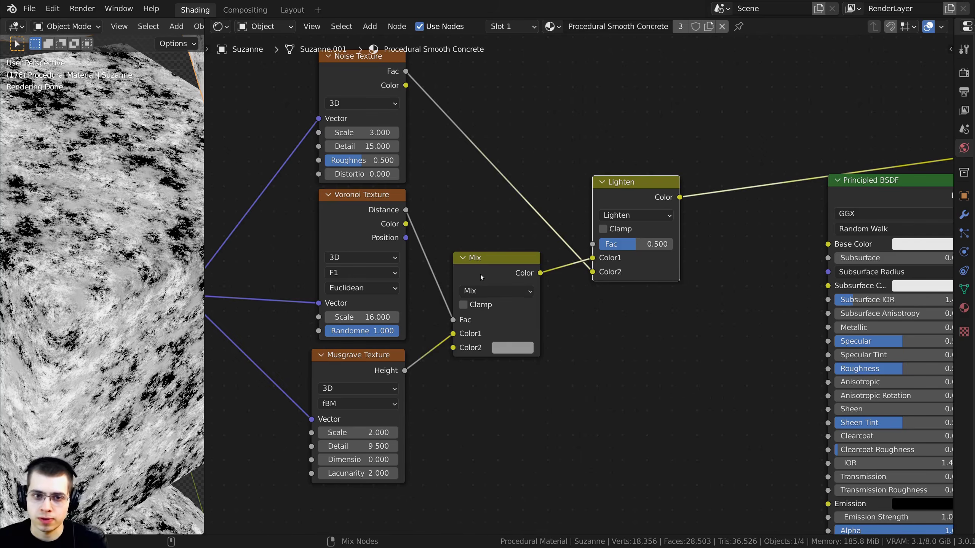
key(m)
key(m)
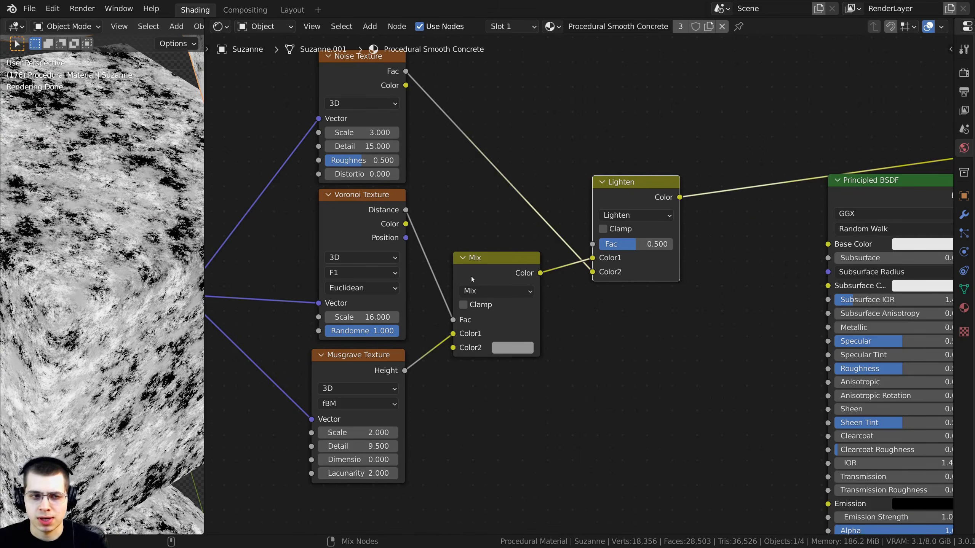
key(m)
key(m)
scroll(104, 284, up, 3)
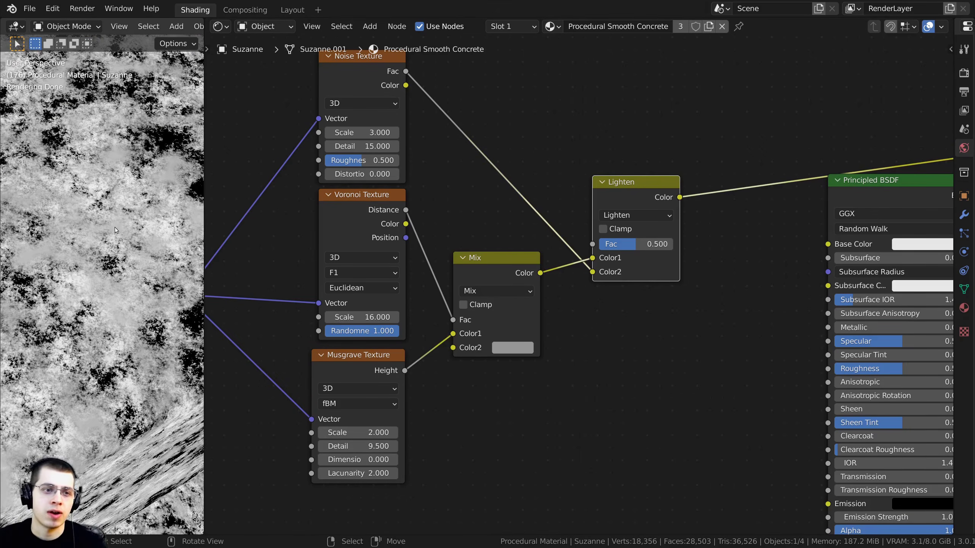
key(m)
key(m)
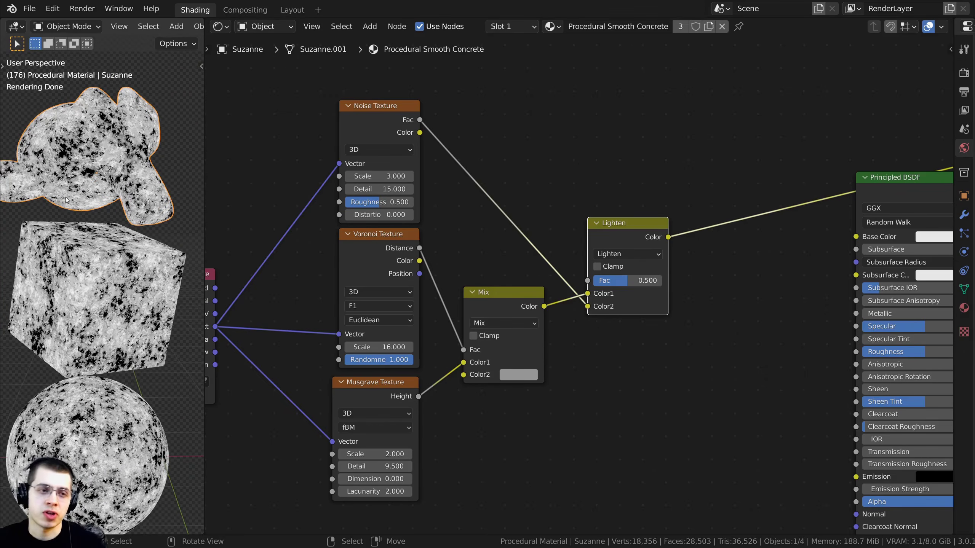
scroll(85, 185, up, 6)
middle_drag(96, 159, 91, 301)
scroll(91, 302, up, 1)
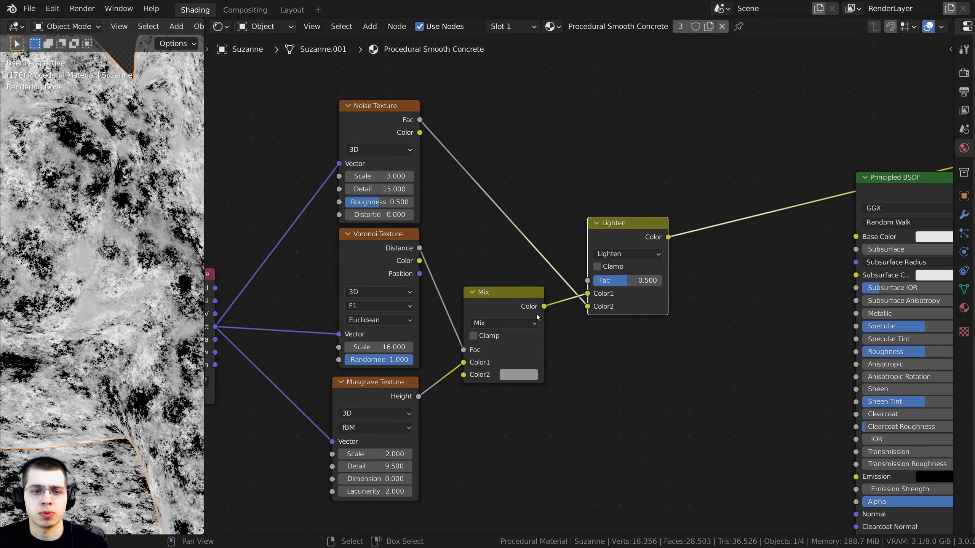
- Insert a ColorRamp node into the output link right after the Lighten node
scroll(602, 254, up, 1)
middle_drag(578, 248, 515, 252)
key(shift+a)
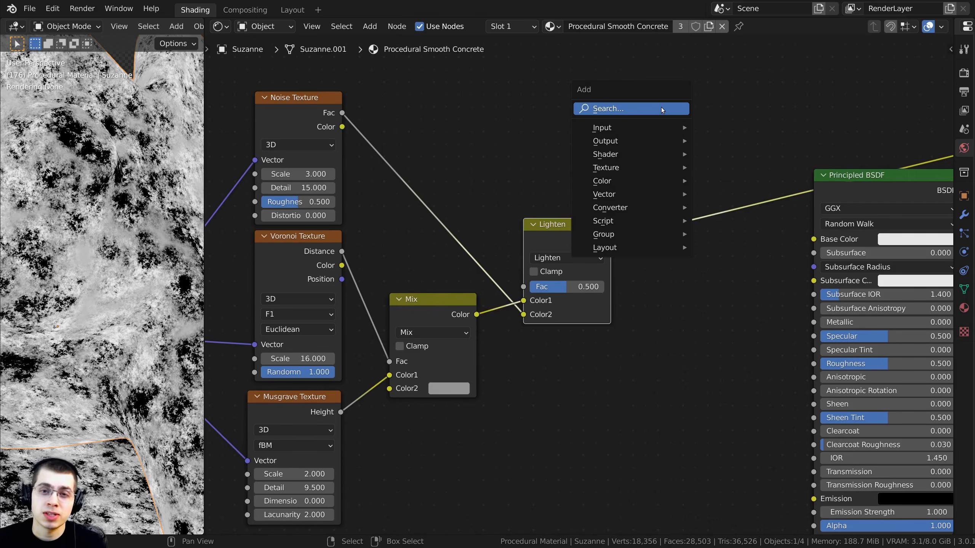
click(621, 108)
text(col)
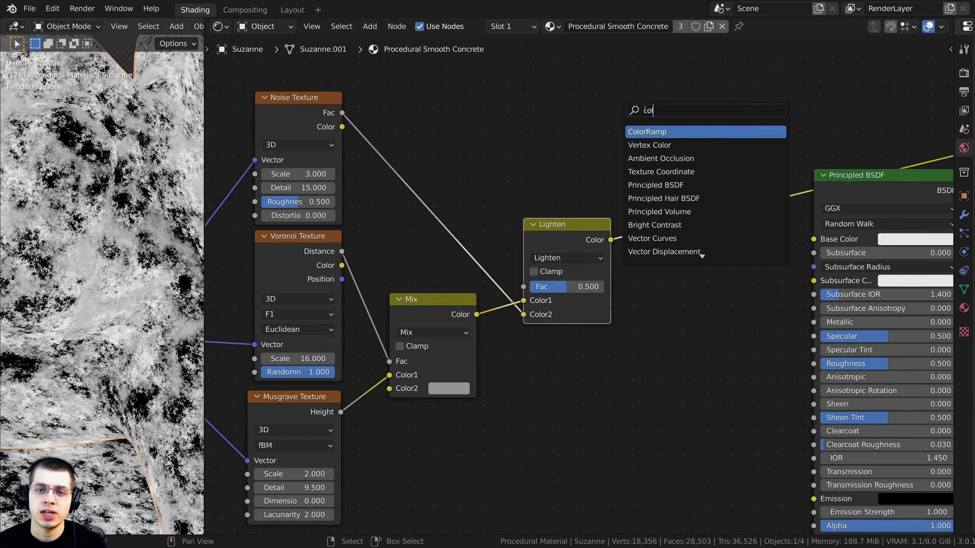
click(661, 133)
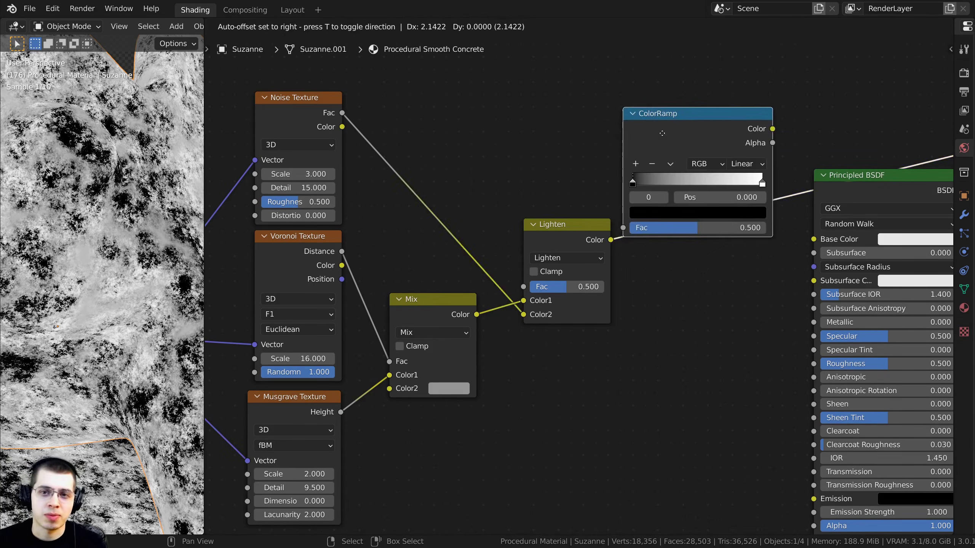
click(669, 200)
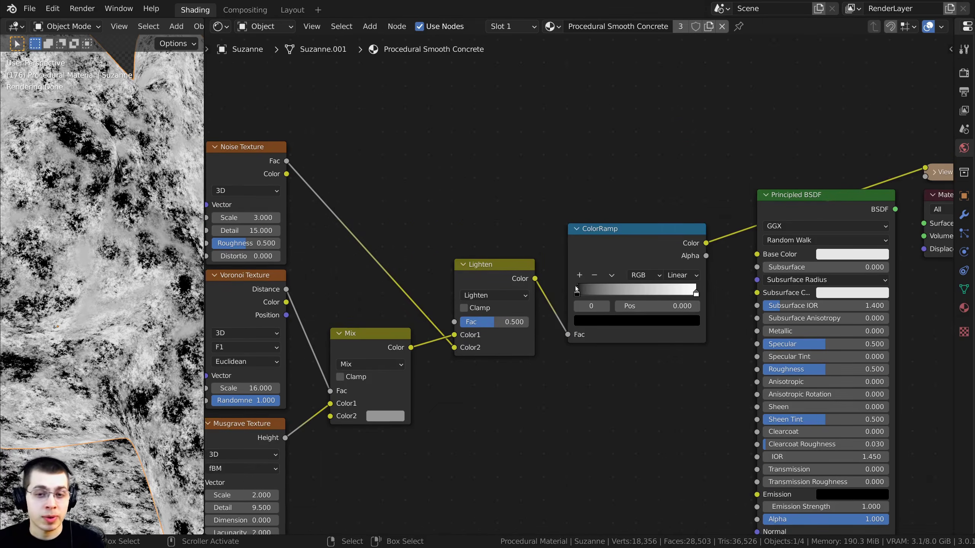
drag(577, 292, 526, 288)
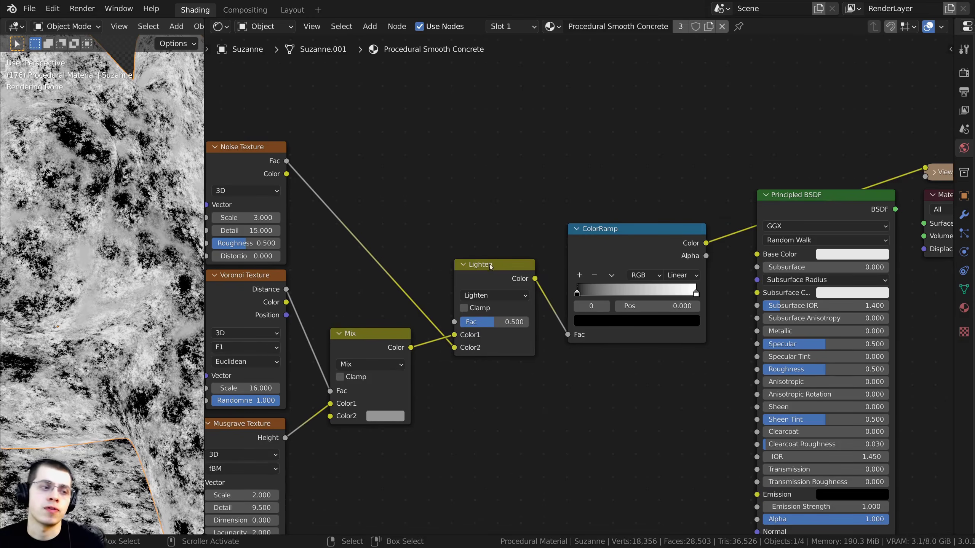
- Set the ColorRamp's white stop to the bluish grey hex 6C6D71
scroll(710, 304, up, 2)
click(683, 285)
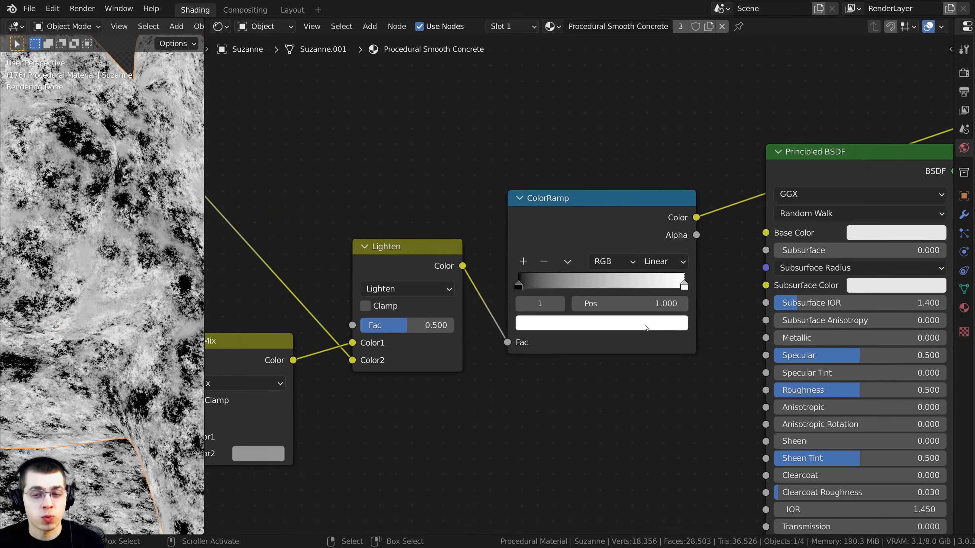
click(622, 324)
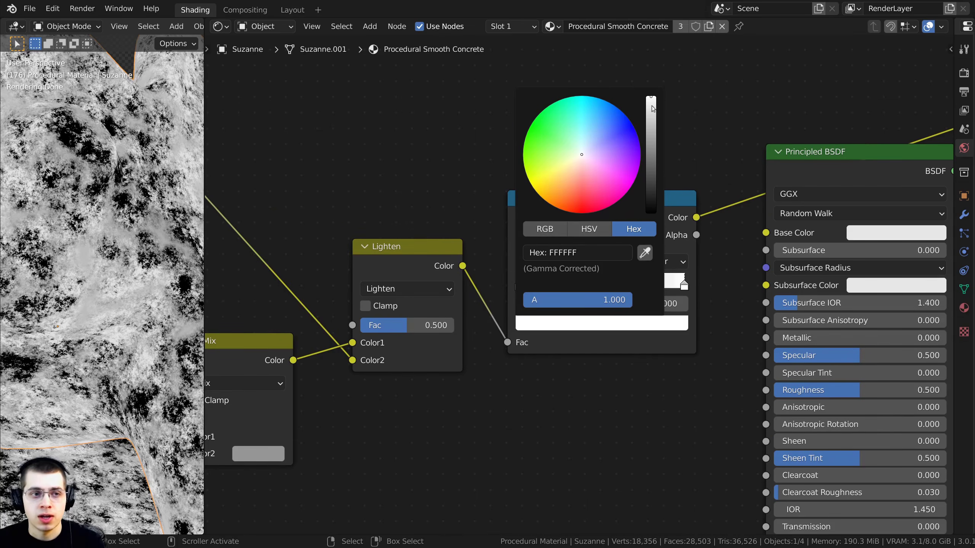
click(651, 124)
drag(651, 124, 651, 128)
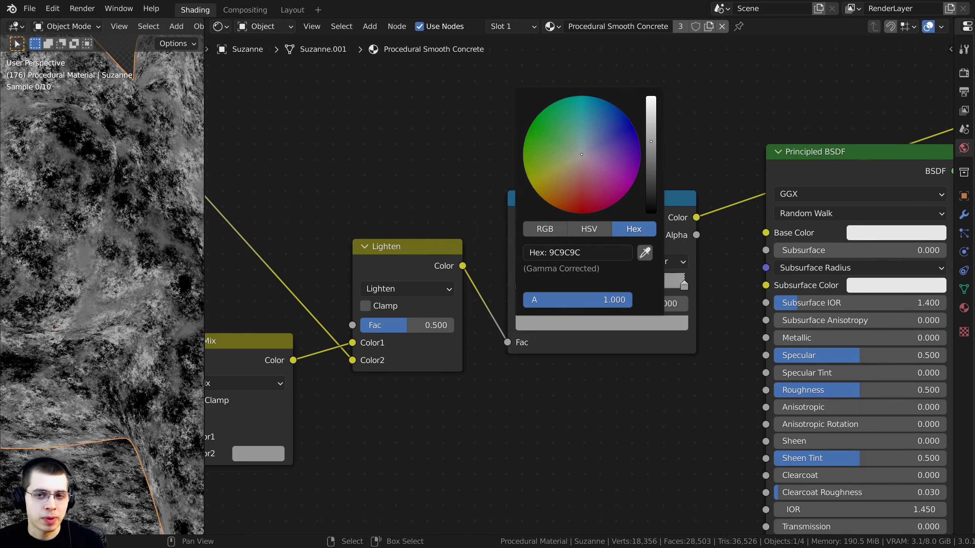
drag(651, 142, 651, 144)
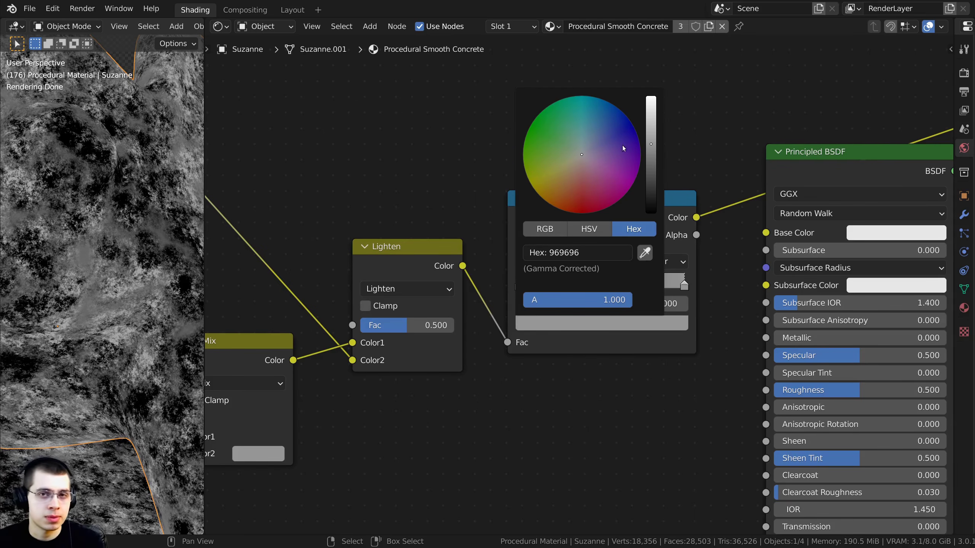
click(582, 153)
drag(583, 152, 585, 150)
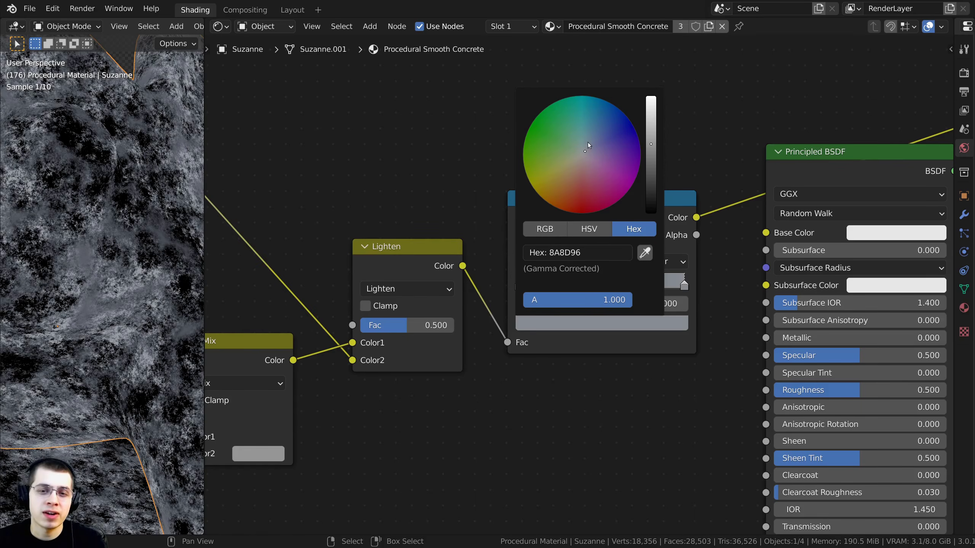
click(578, 253)
text(6C6D71)
key(Return)
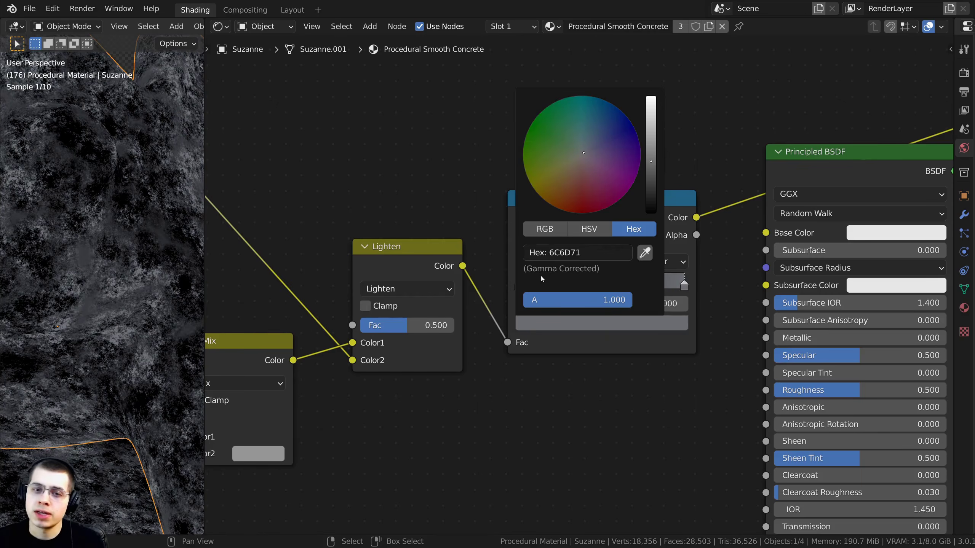
scroll(576, 319, up, 2)
scroll(576, 321, up, 1)
click(566, 329)
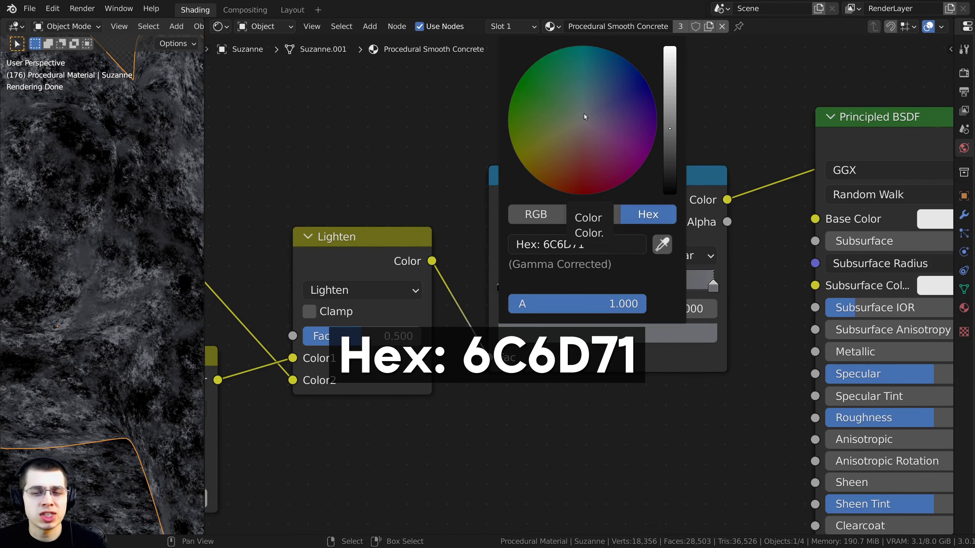
scroll(572, 238, down, 1)
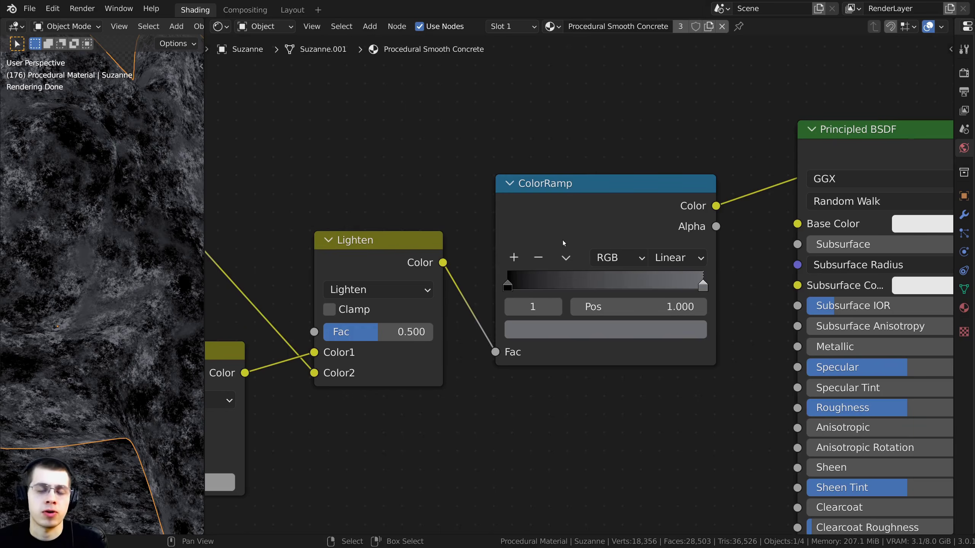
- Set the ColorRamp's black stop to the grey hex 535353
middle_drag(563, 242, 566, 252)
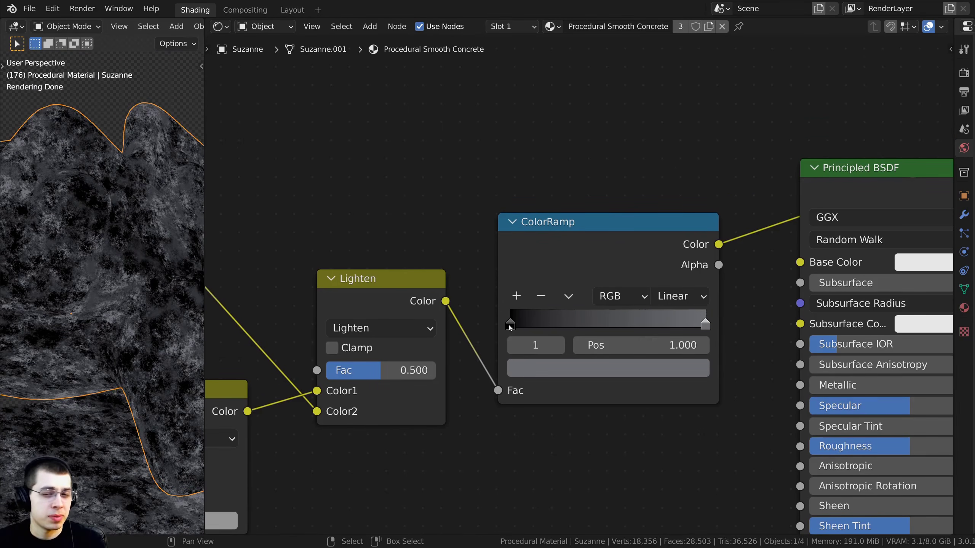
click(513, 323)
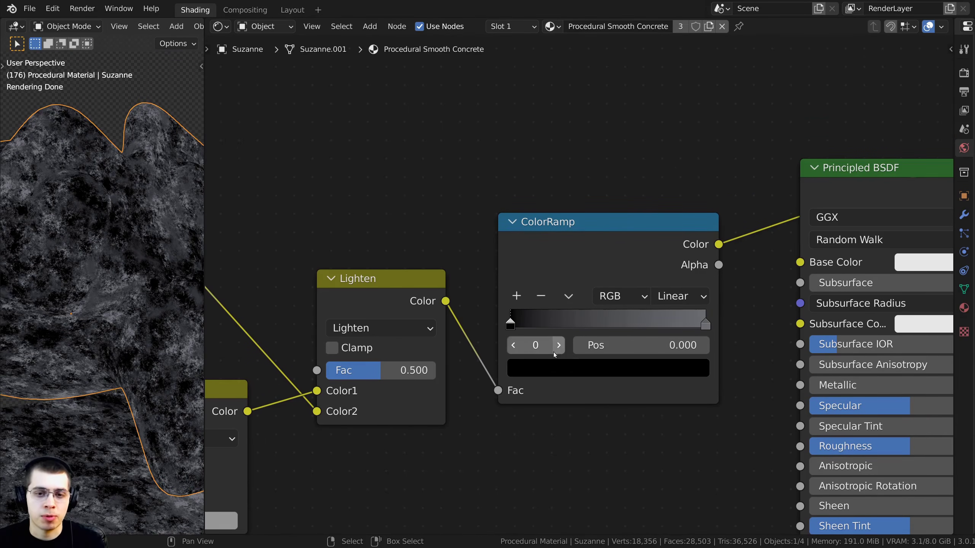
click(546, 367)
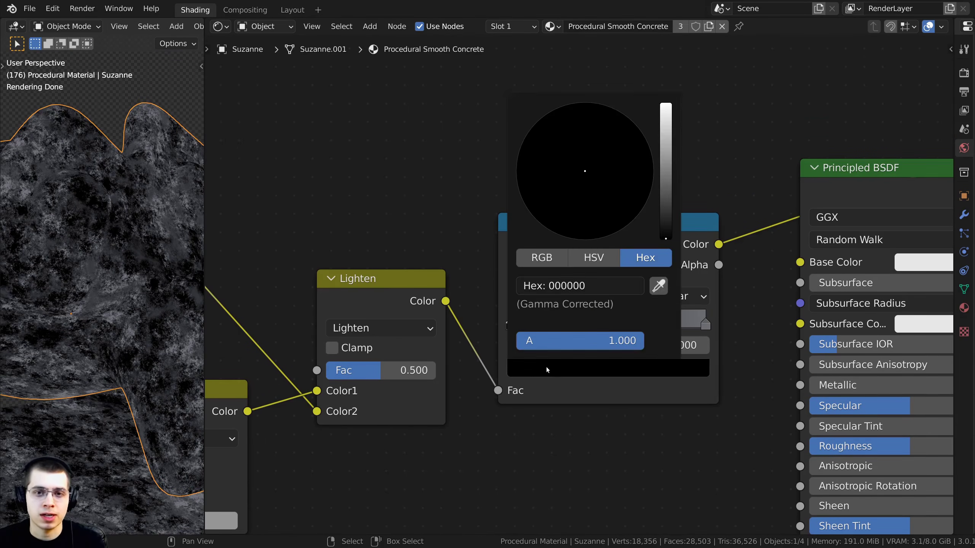
click(665, 192)
click(591, 290)
text(535353)
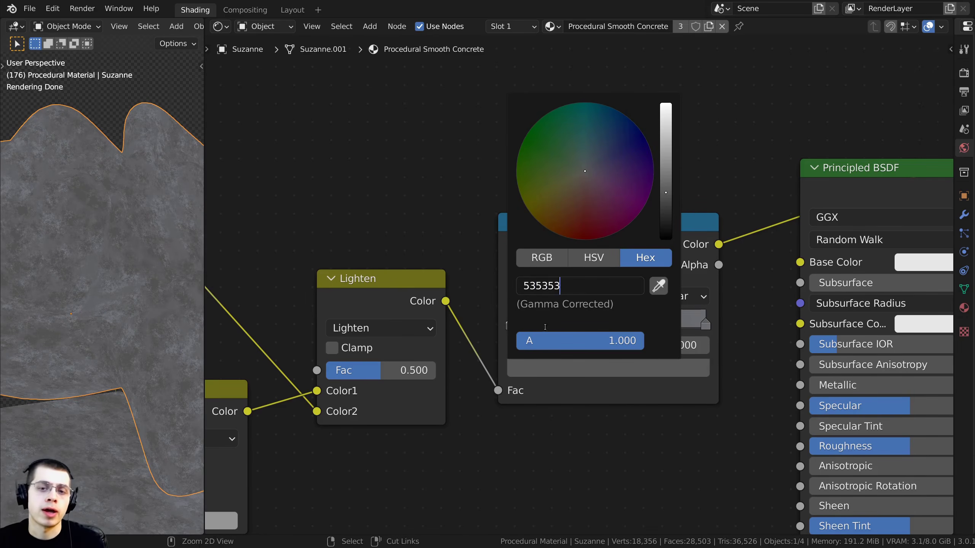
key(Return)
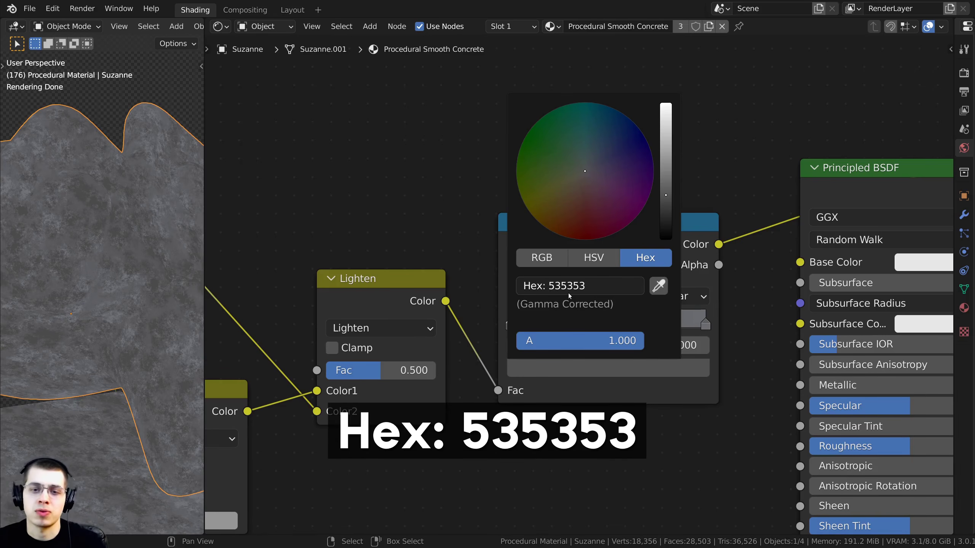
- Link the ColorRamp's Color to the Principled BSDF's Base Color and preview the Principled BSDF on the objects
scroll(93, 238, down, 5)
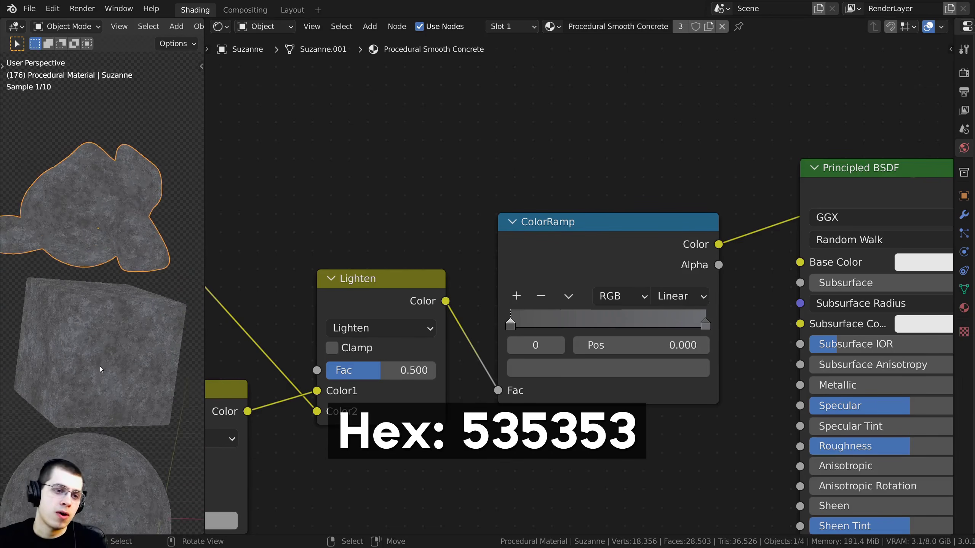
scroll(100, 367, up, 6)
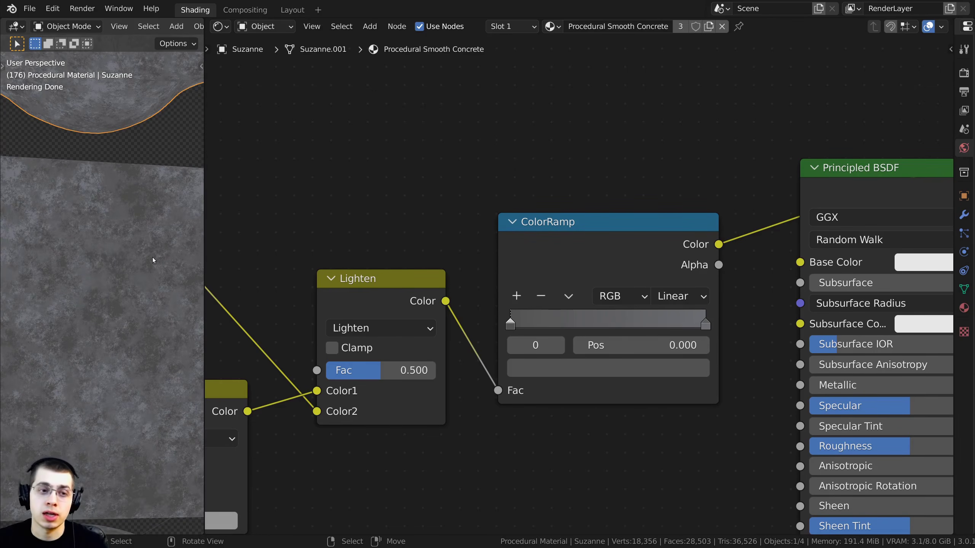
drag(205, 249, 318, 248)
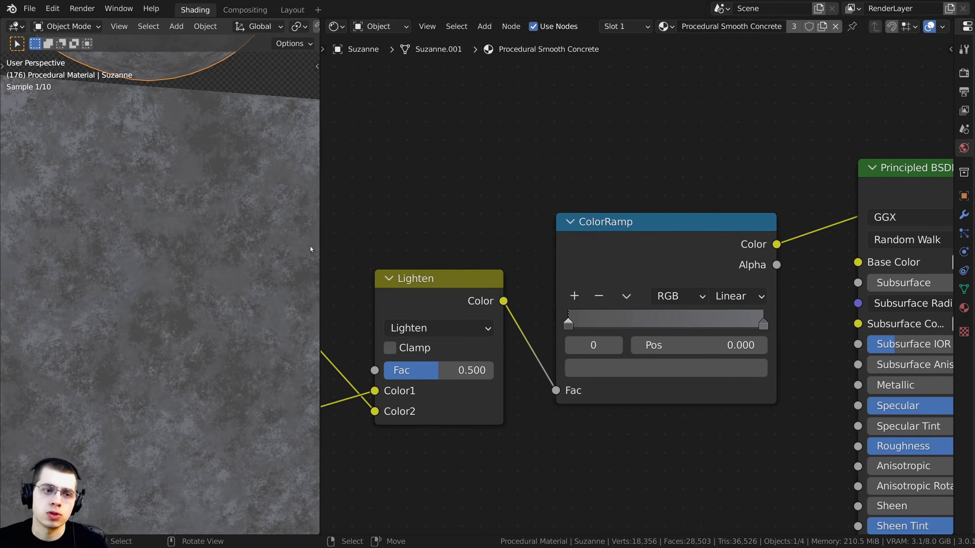
scroll(616, 254, down, 3)
middle_drag(617, 253, 597, 253)
scroll(537, 268, up, 3)
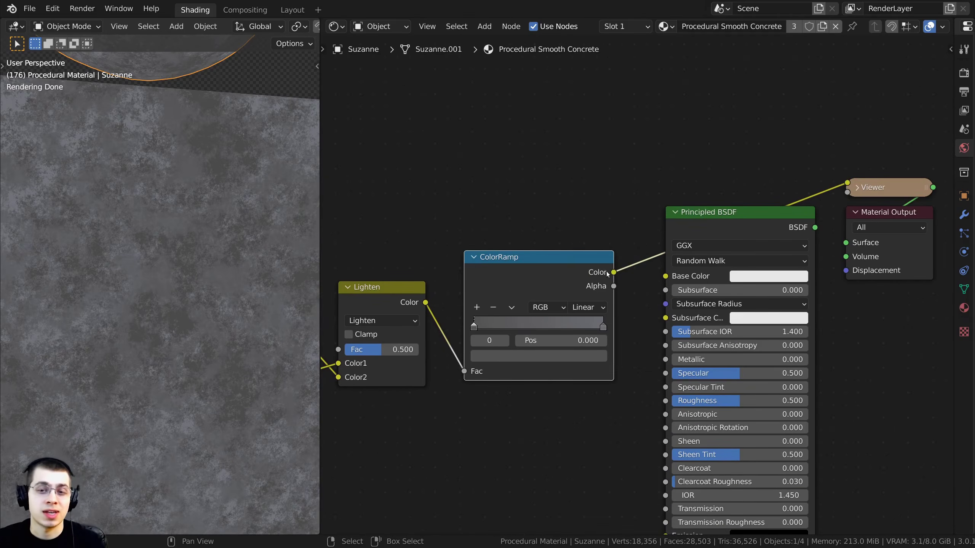
drag(608, 274, 666, 278)
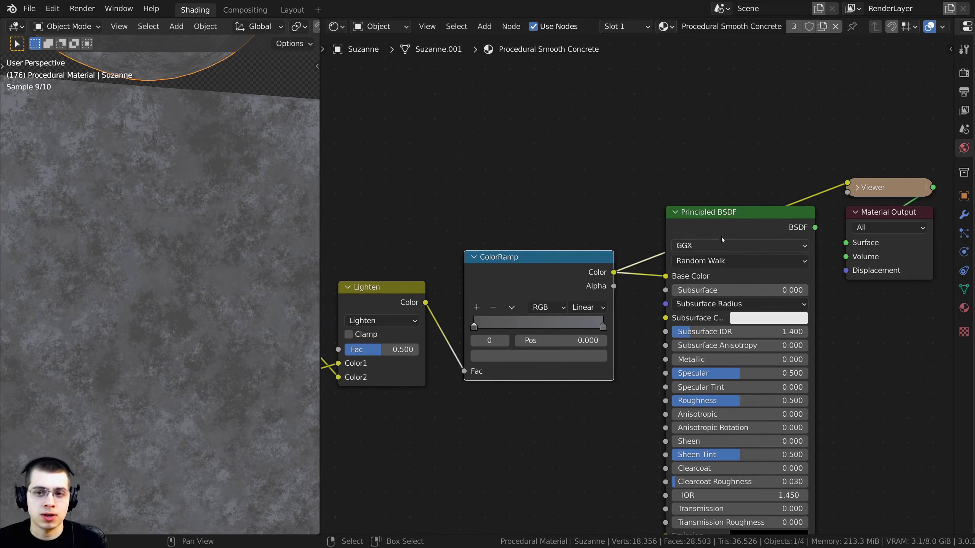
ctrl+shift+click(729, 227)
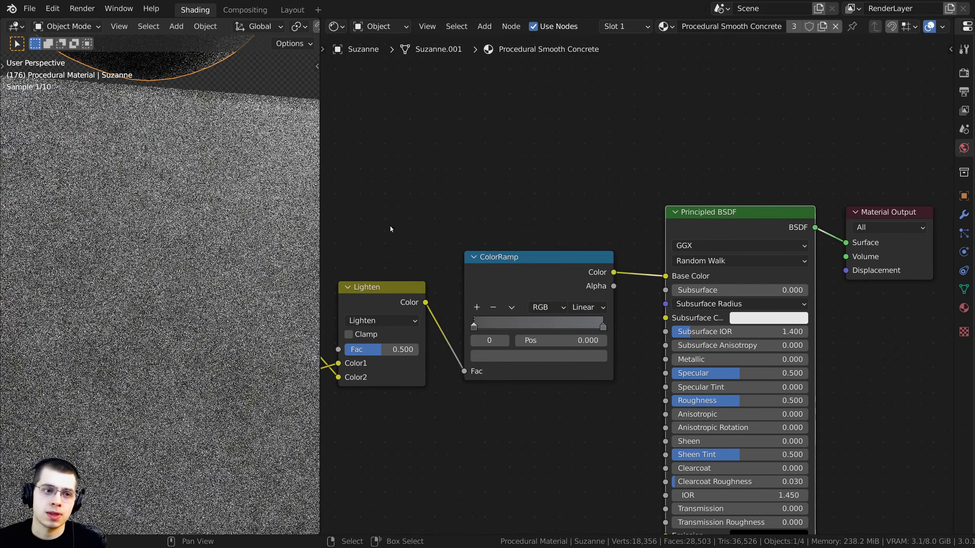
scroll(166, 247, down, 5)
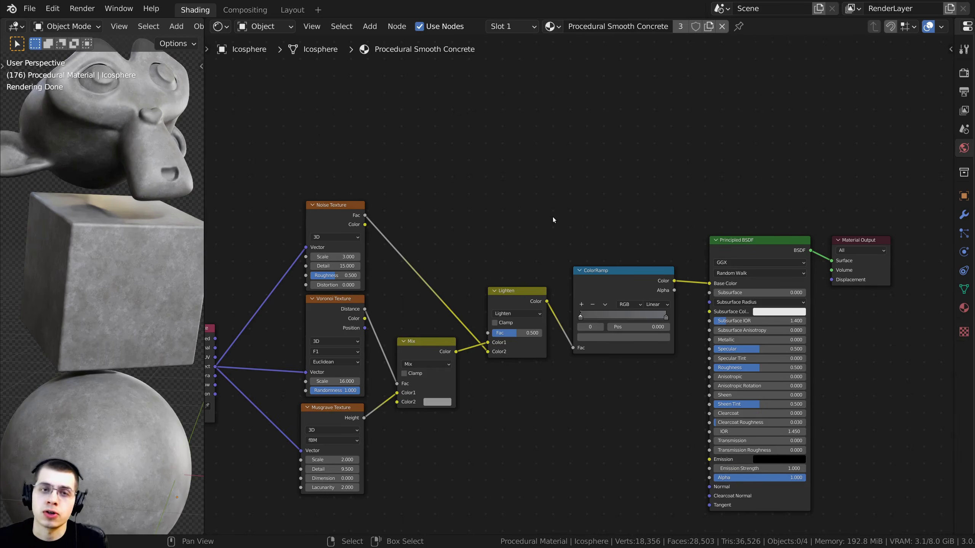
- Add a second Voronoi Texture node above and beyond the Noise Texture and preview its Distance output
key(shift+a)
click(486, 149)
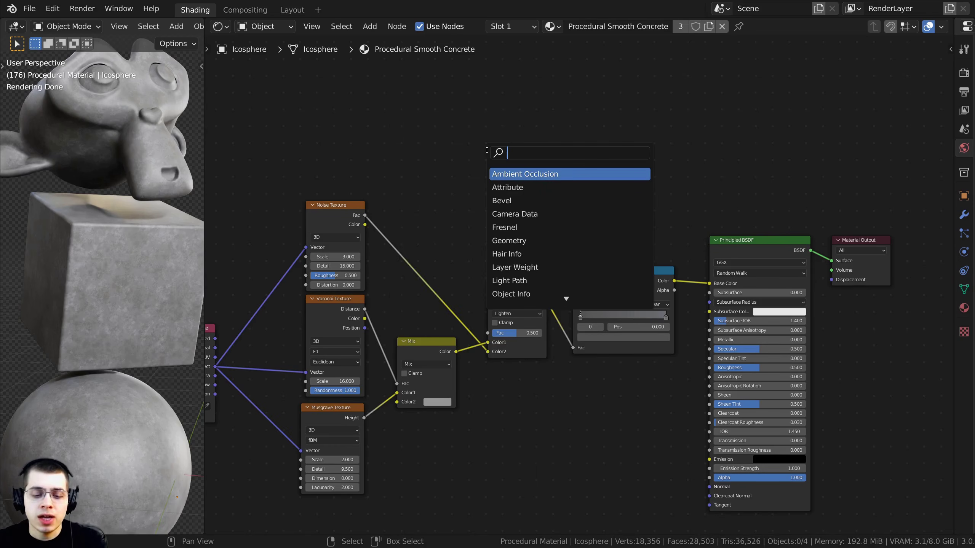
text(vor)
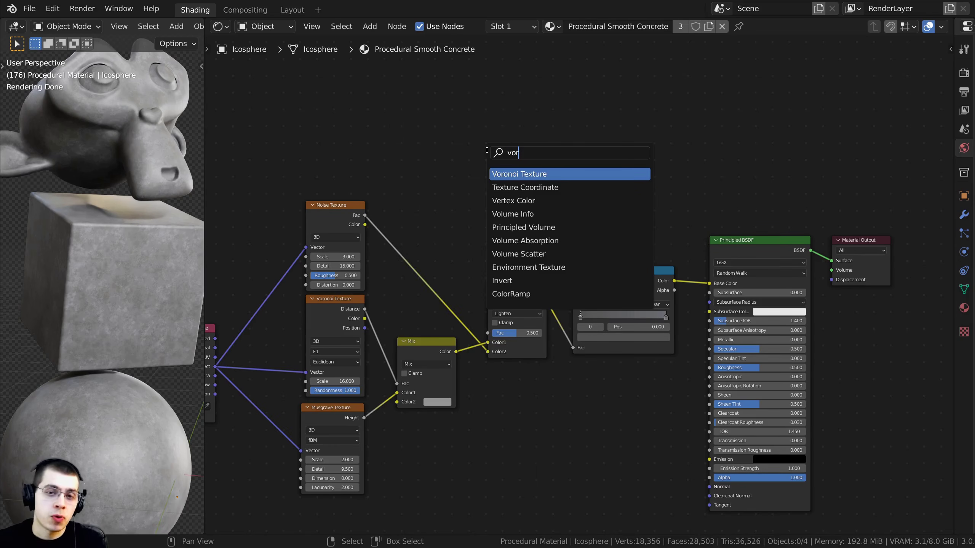
click(538, 174)
click(415, 127)
scroll(415, 127, up, 2)
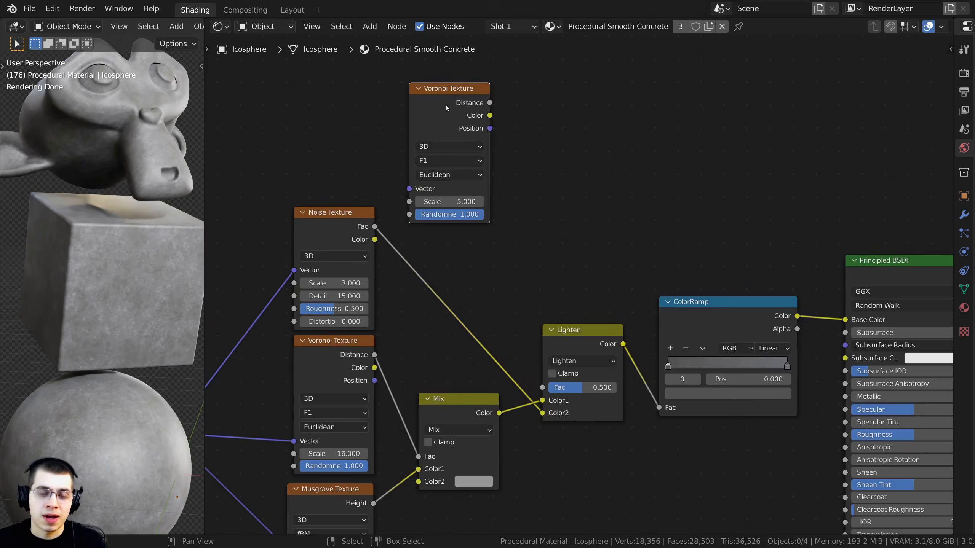
ctrl+shift+click(446, 99)
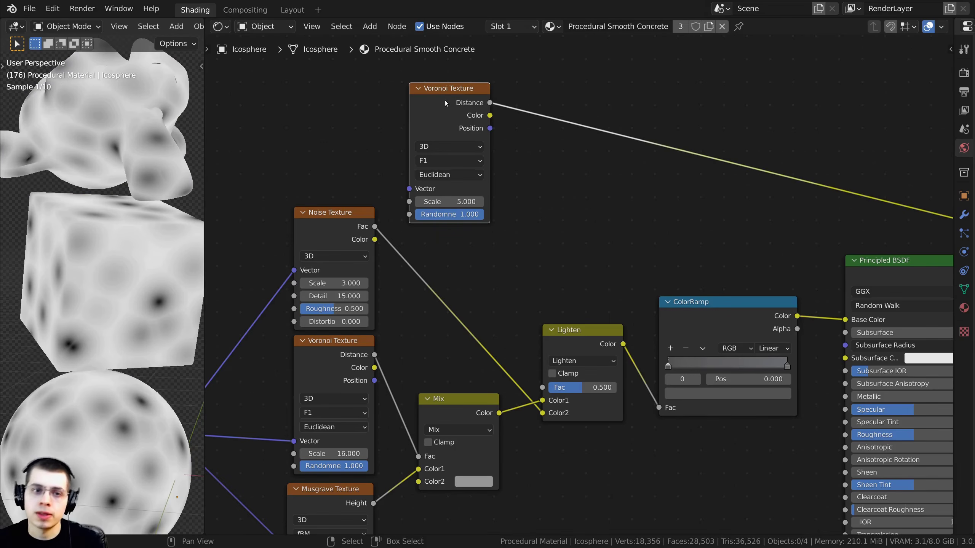
drag(444, 100, 471, 123)
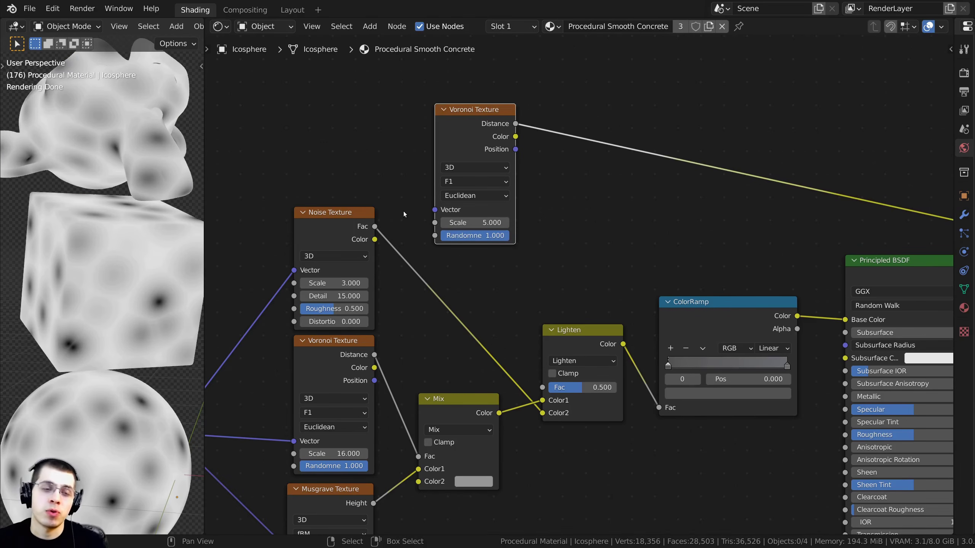
- Link the Noise Texture's Color to the new Voronoi Texture's Vector and move the Voronoi node slightly closer to the Noise Texture
shift+middle_drag(88, 453, 107, 334)
scroll(107, 333, up, 2)
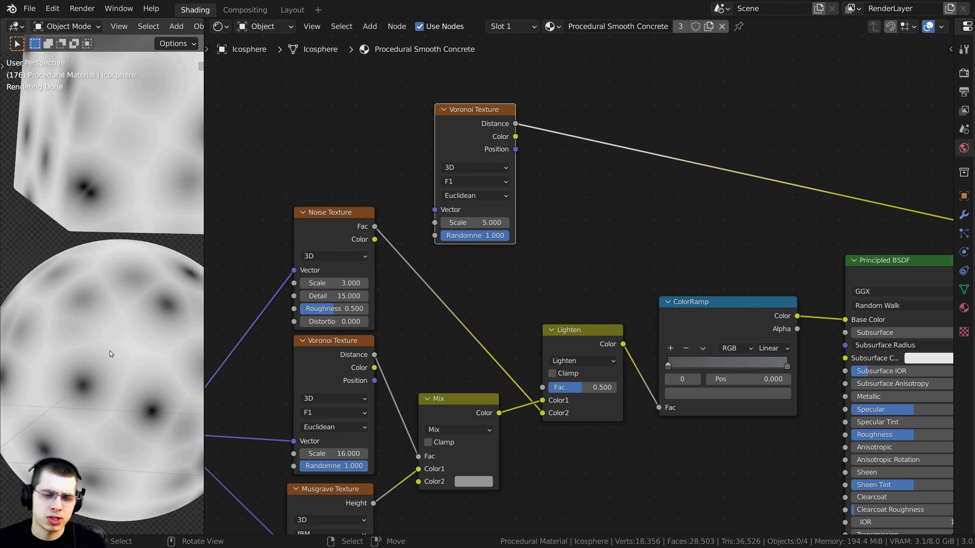
key(g)
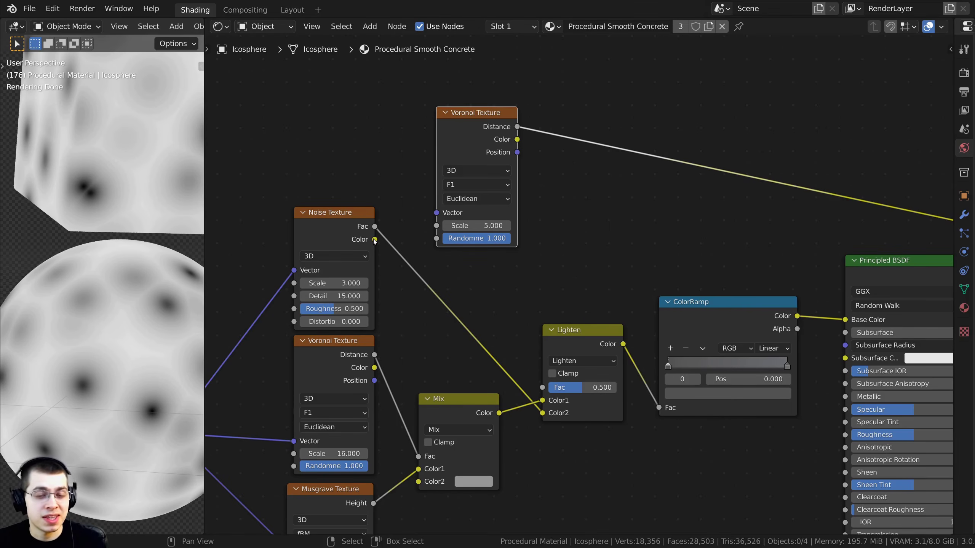
drag(376, 239, 437, 215)
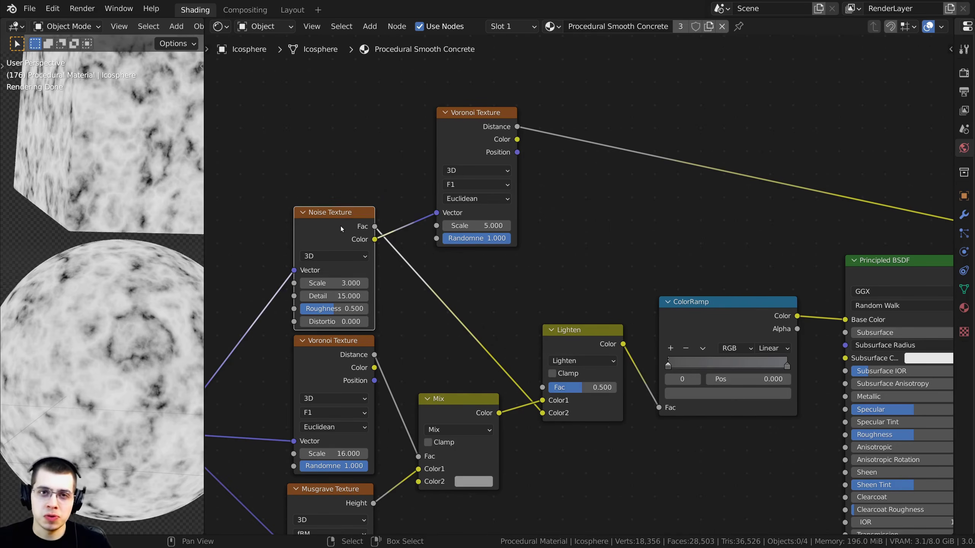
mouse_move(477, 142)
mouse_down()
mouse_move(491, 151)
mouse_move(479, 150)
mouse_up()
drag(437, 222, 431, 224)
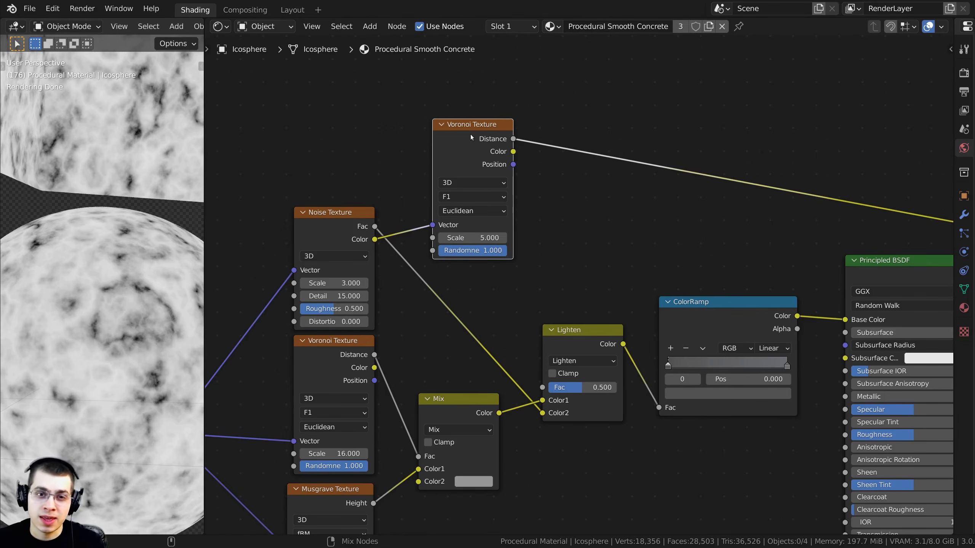
scroll(129, 260, up, 2)
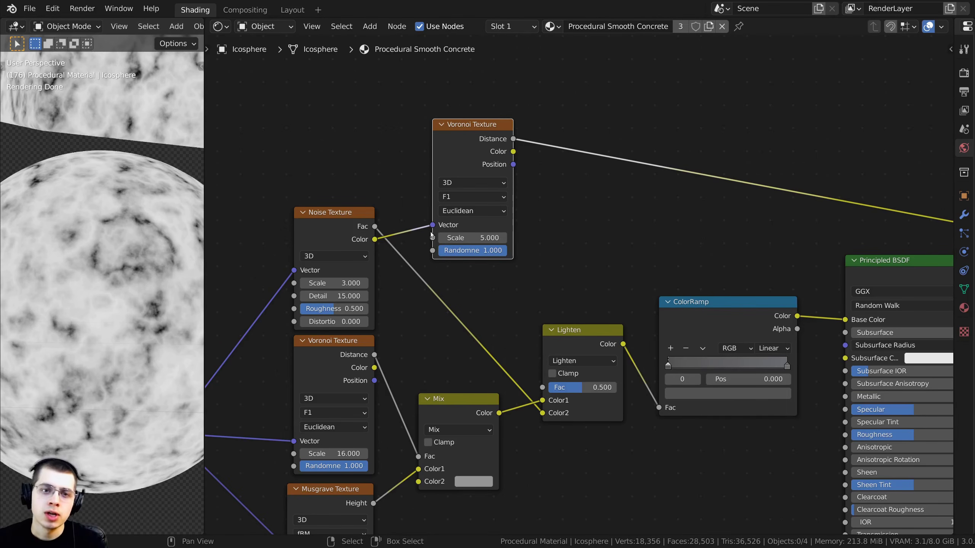
- Unlink the Noise Texture's Color from the new Voronoi Texture's Vector and link it back to compare the pattern
drag(432, 226, 420, 191)
drag(379, 241, 432, 225)
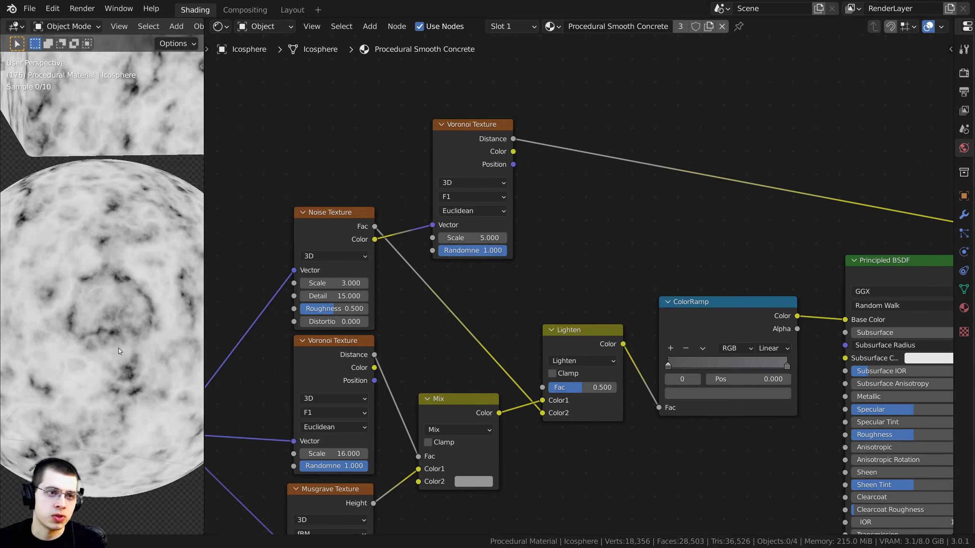
middle_drag(120, 351, 115, 268)
- Set the new Voronoi Texture's Scale to 25
scroll(472, 245, up, 2)
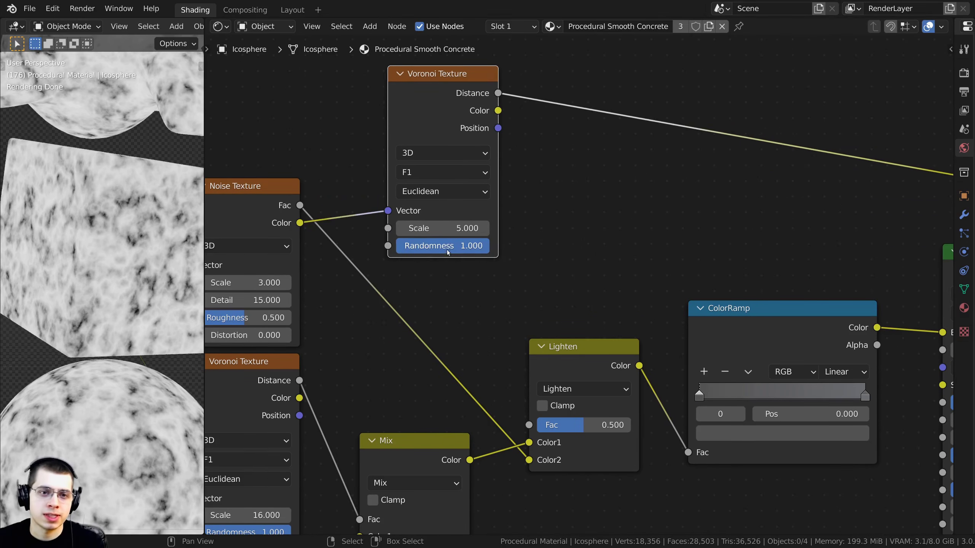
click(451, 230)
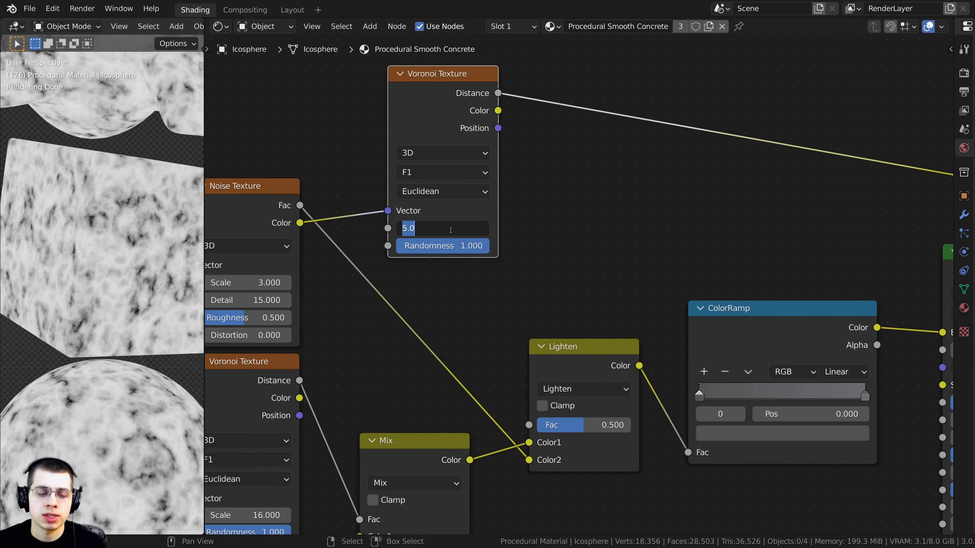
key(Return)
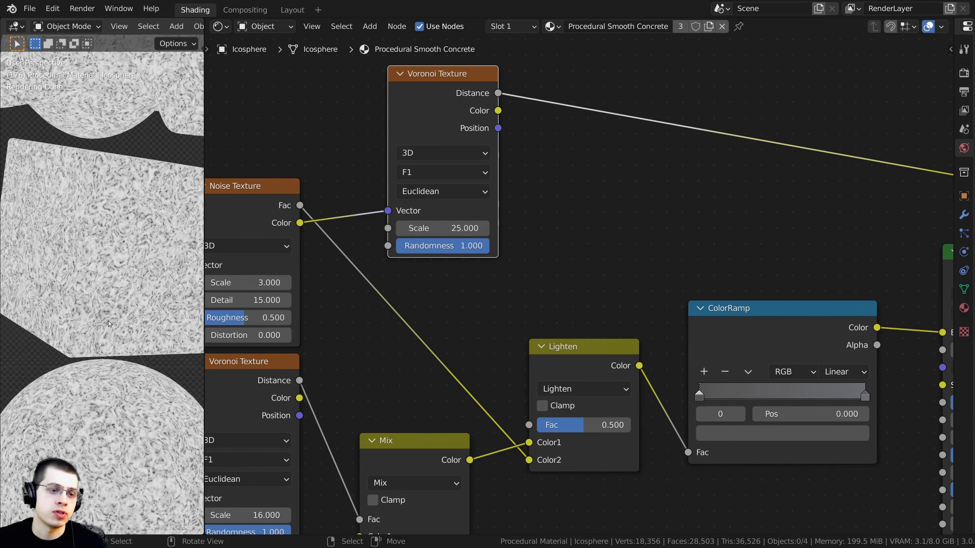
middle_drag(152, 265, 131, 323)
scroll(493, 174, down, 4)
- Insert a ColorRamp on the link from the new Voronoi Texture's Distance to the Viewer and place it beside the Voronoi node
drag(443, 184, 432, 180)
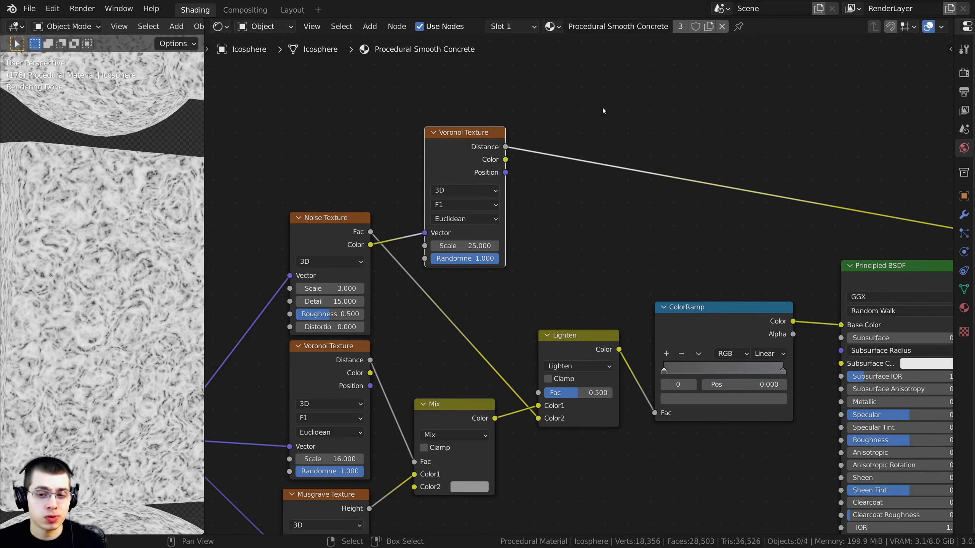
key(shift+a)
click(591, 103)
text(col)
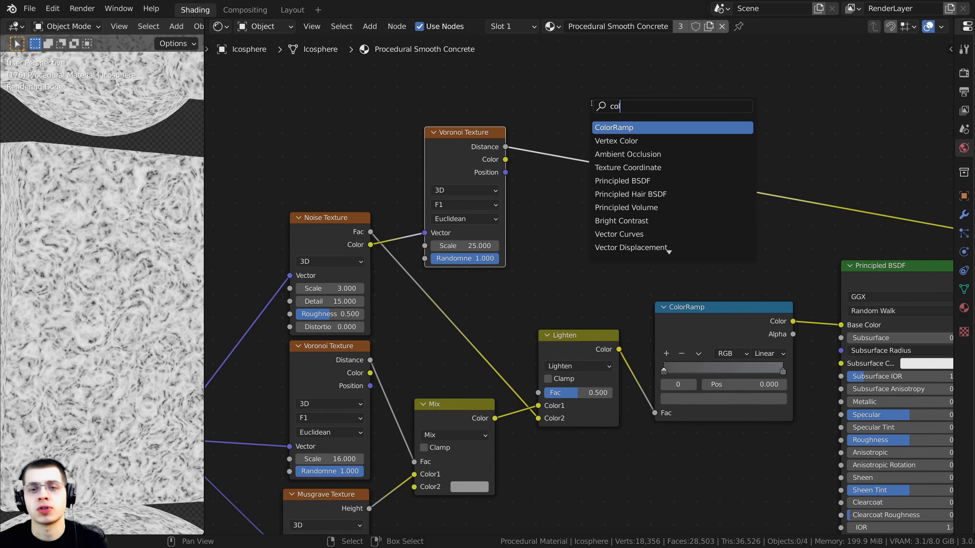
click(616, 127)
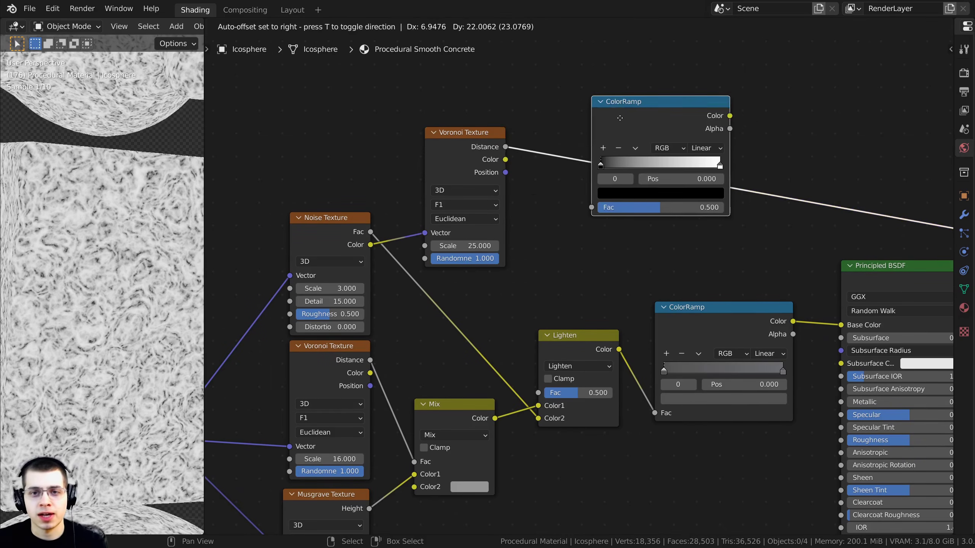
click(566, 128)
scroll(410, 179, up, 1)
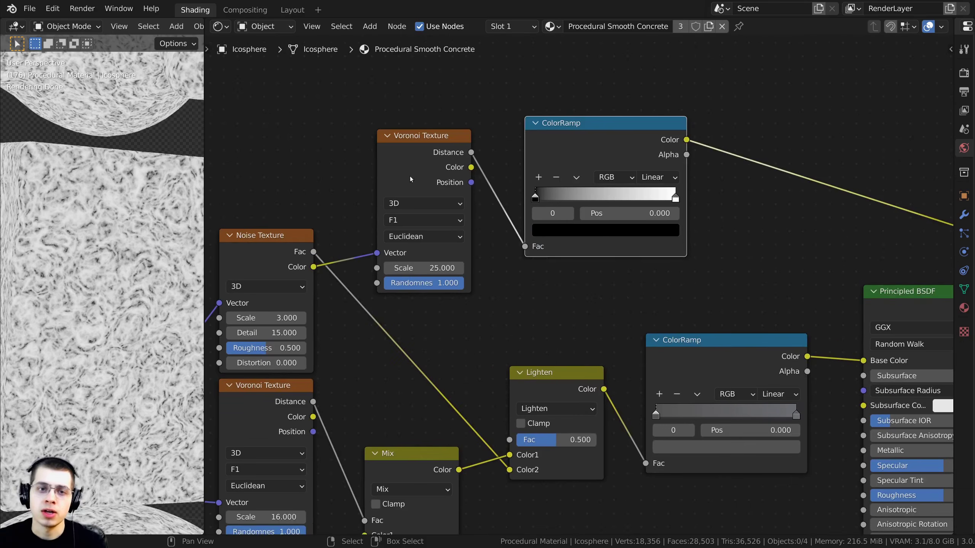
drag(595, 126, 570, 165)
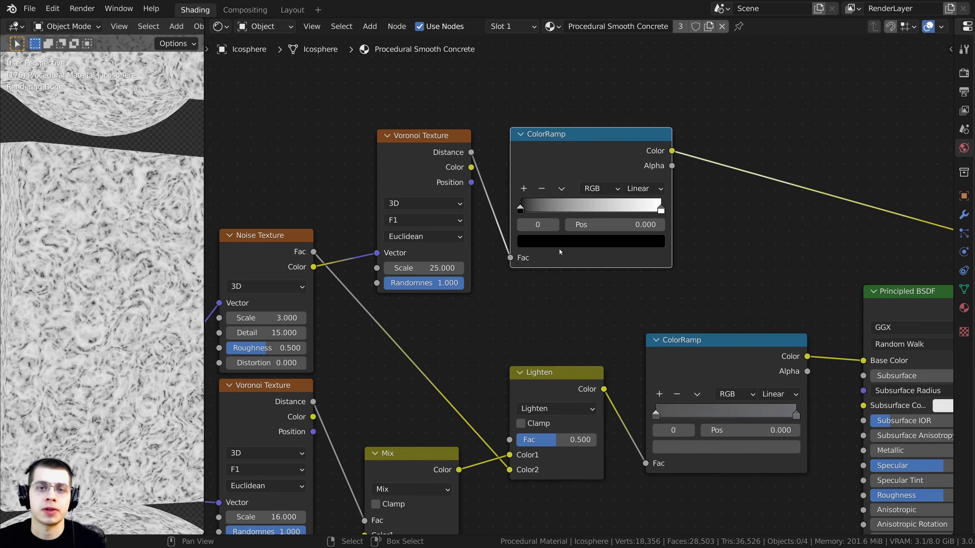
- Reverse the new ColorRamp with the white stop at 0.000 and the black stop at 0.256, and widen the 3D viewport
mouse_move(521, 208)
mouse_down()
mouse_move(656, 209)
mouse_move(521, 210)
mouse_up()
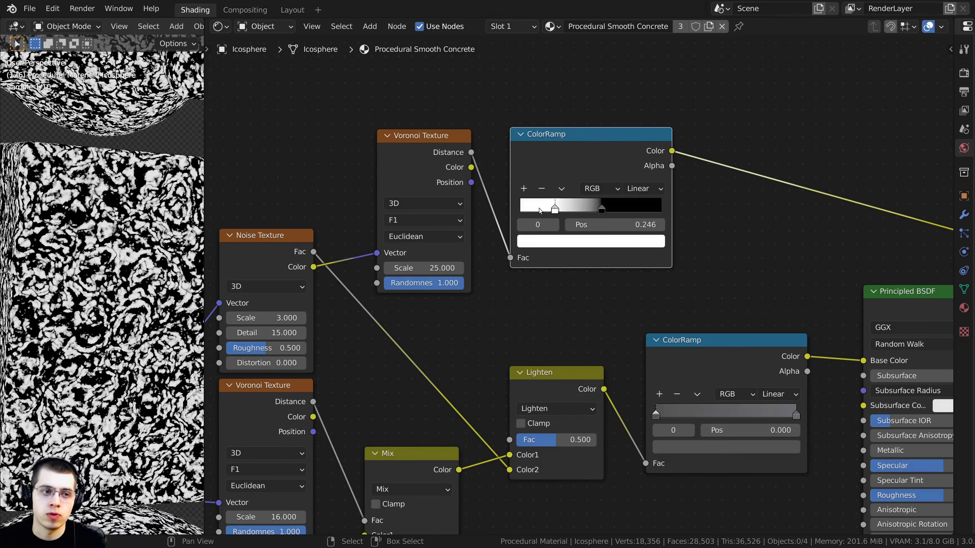
scroll(544, 214, up, 2)
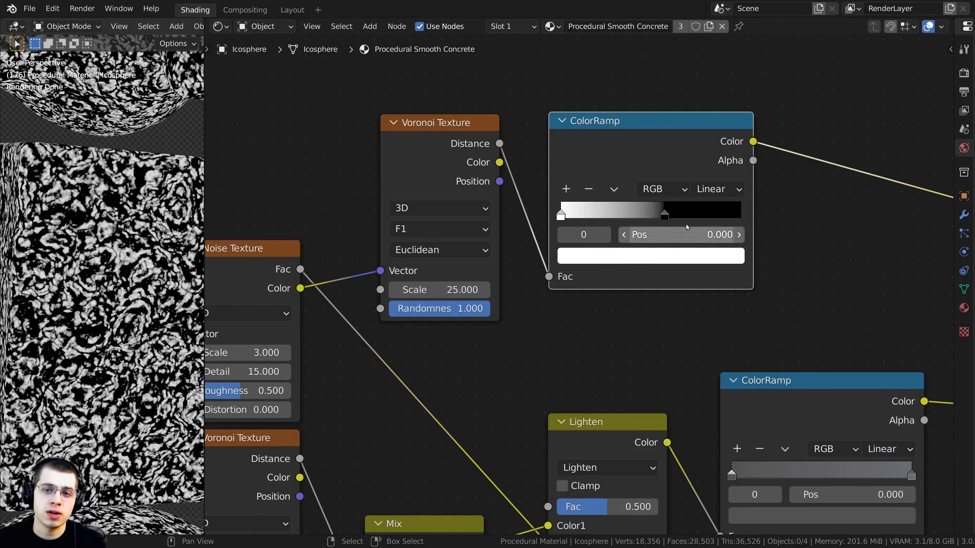
drag(663, 218, 606, 216)
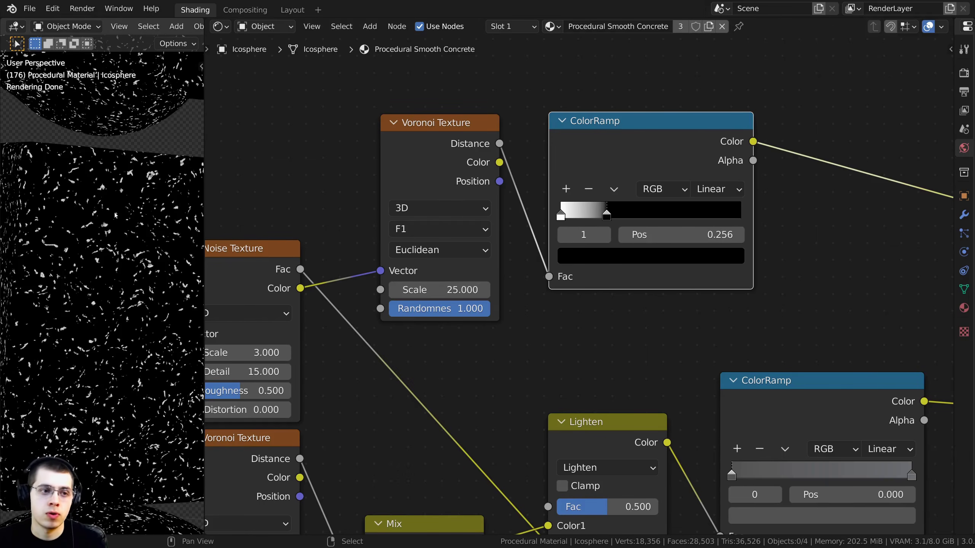
scroll(105, 259, up, 3)
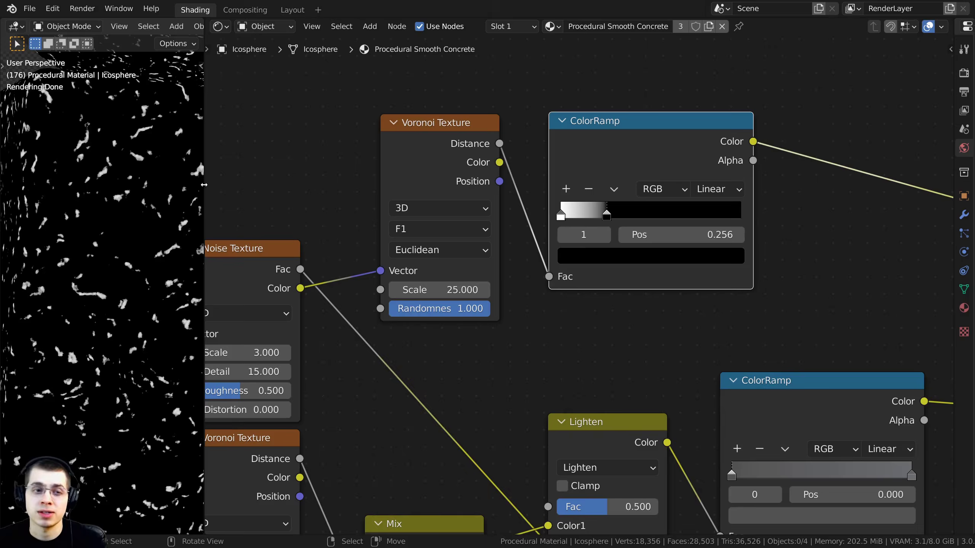
drag(203, 185, 232, 185)
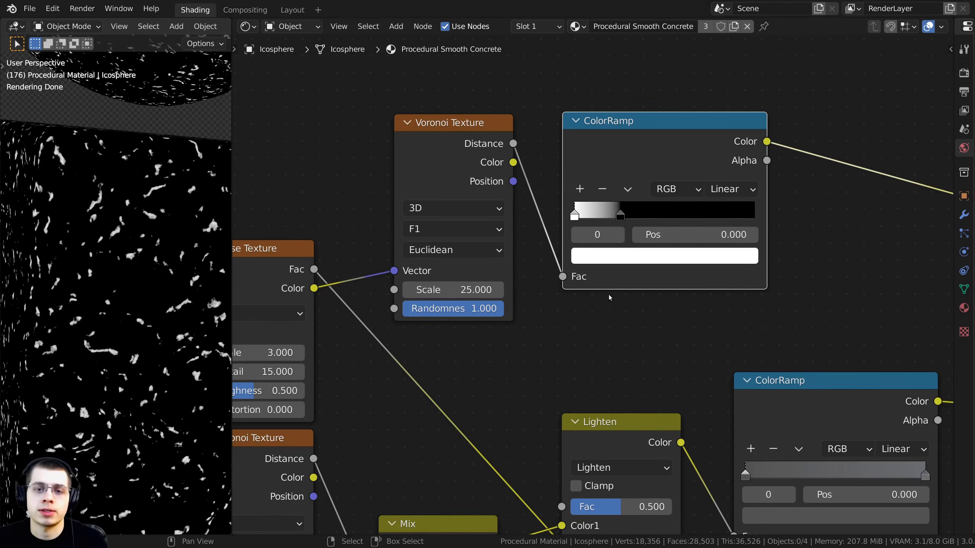
- Set the new ColorRamp's white stop to the hex colour CCCCCC
middle_drag(609, 294, 619, 341)
click(620, 307)
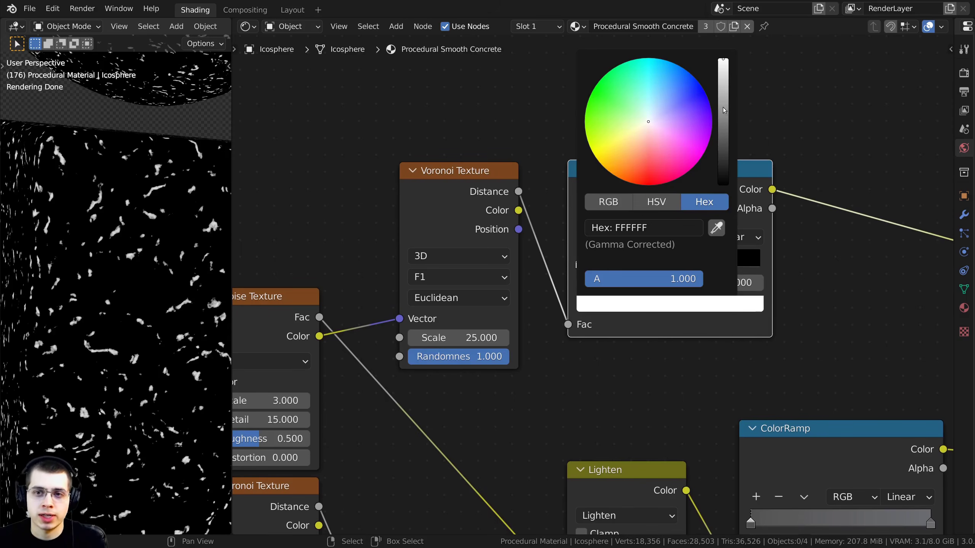
drag(723, 61, 723, 75)
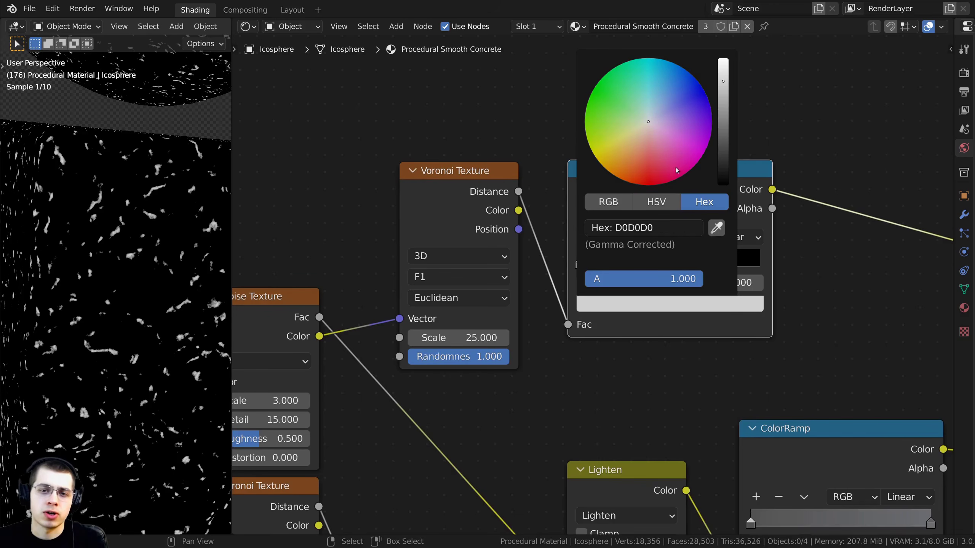
click(645, 228)
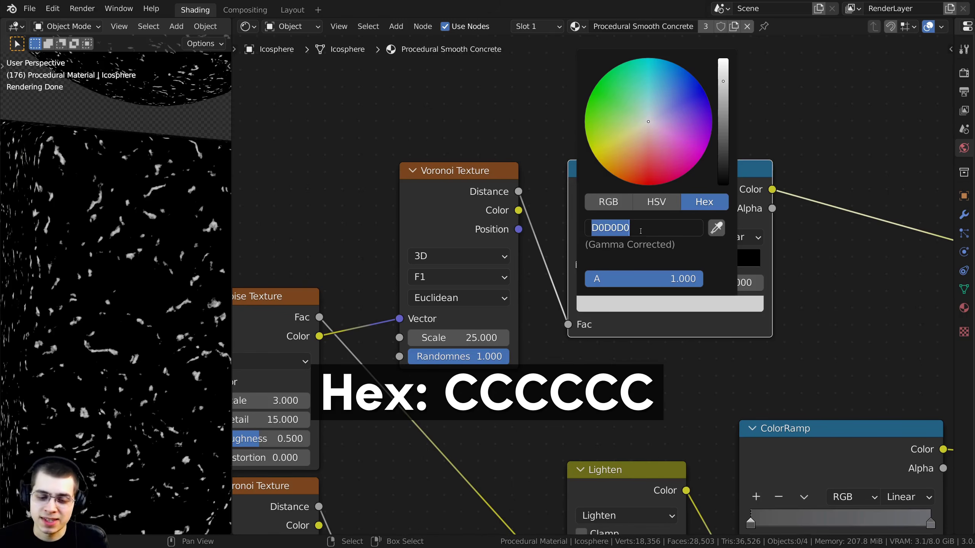
text(cccc)
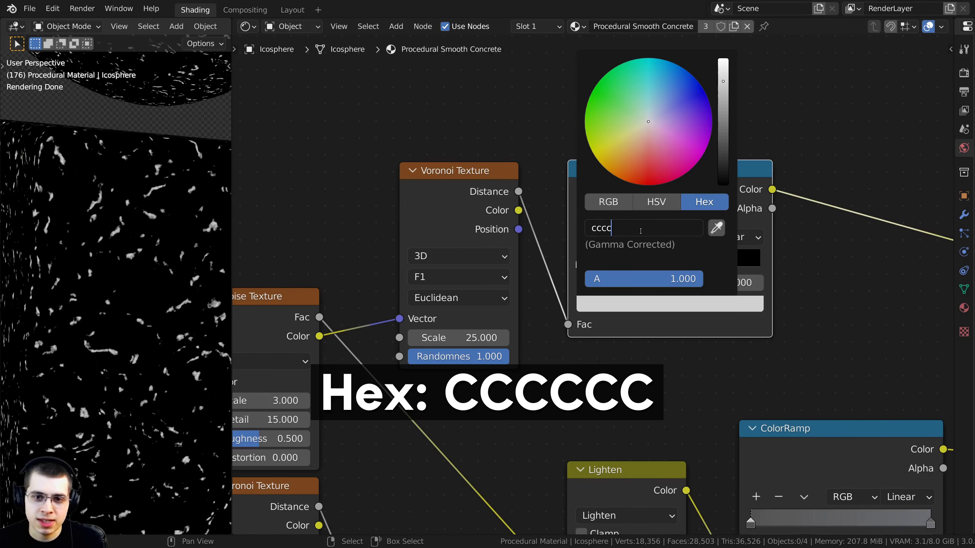
text(cc)
key(Return)
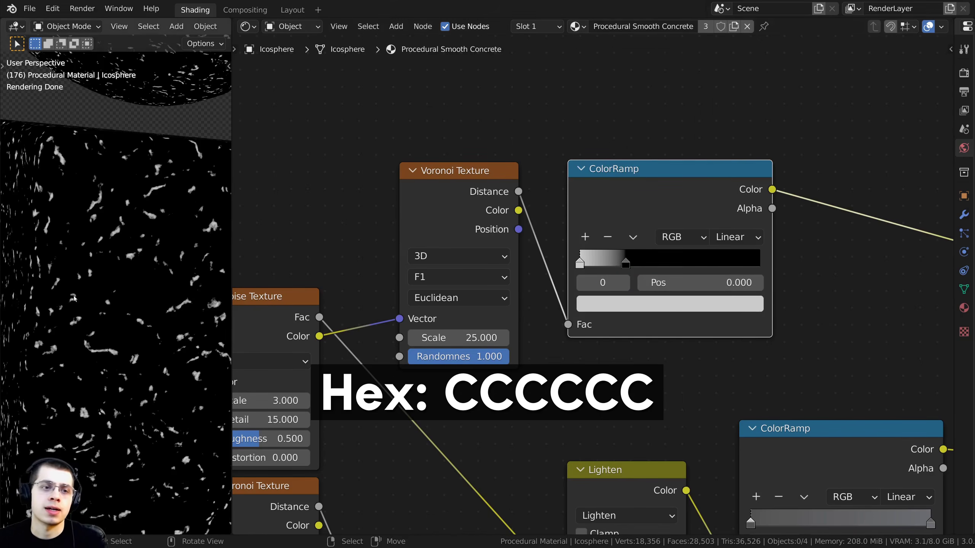
- Move the Lighten node slightly farther from the grey ColorRamp
scroll(369, 208, down, 3)
scroll(118, 229, down, 5)
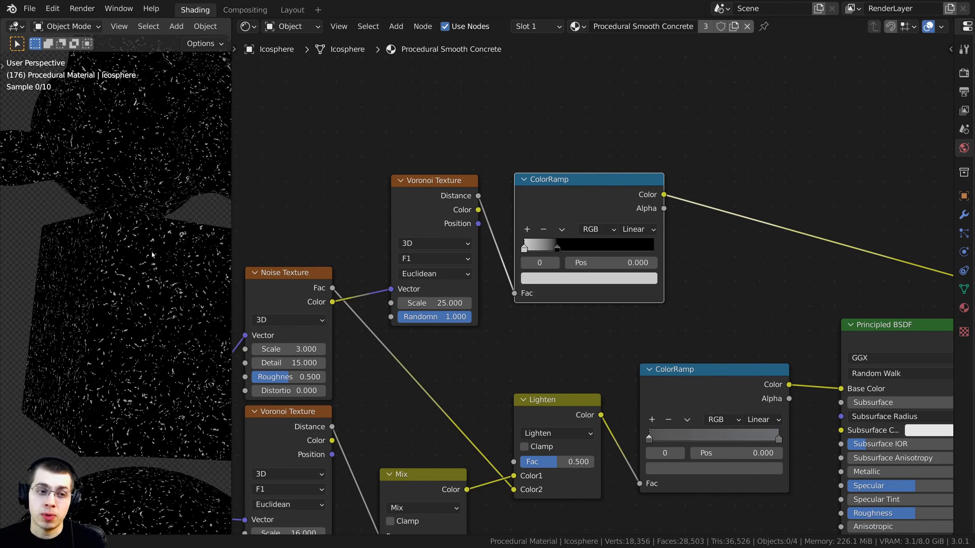
middle_drag(694, 345, 629, 274)
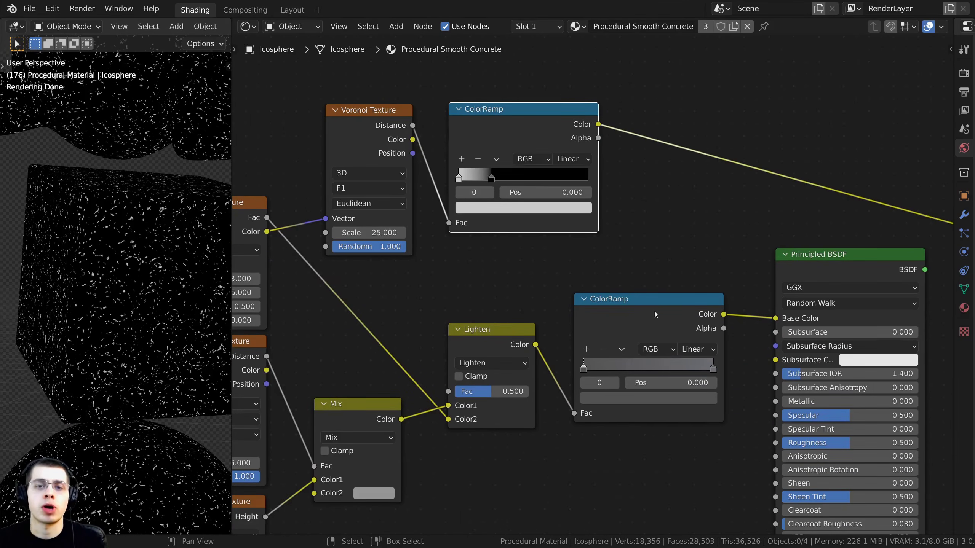
click(644, 317)
scroll(488, 307, down, 2)
scroll(476, 254, up, 3)
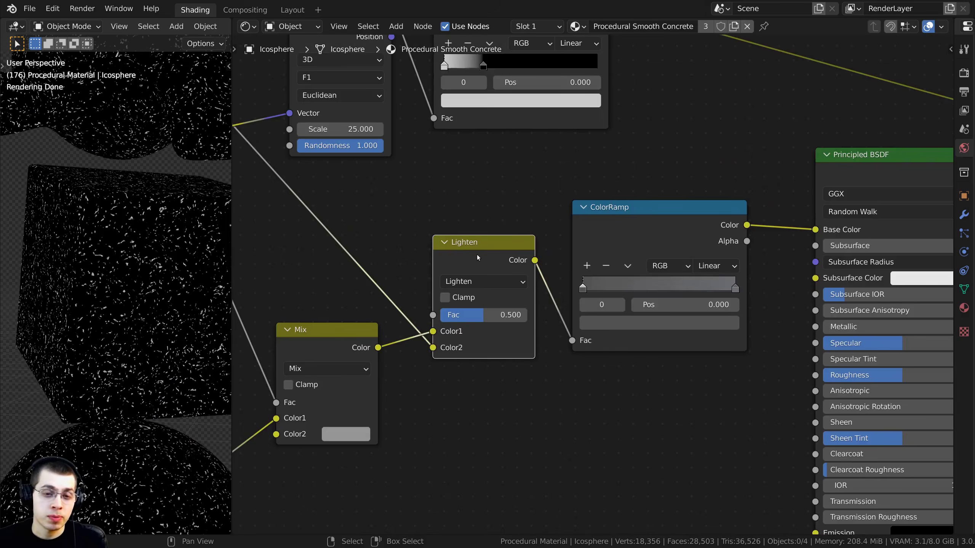
drag(477, 255, 467, 255)
key(Escape)
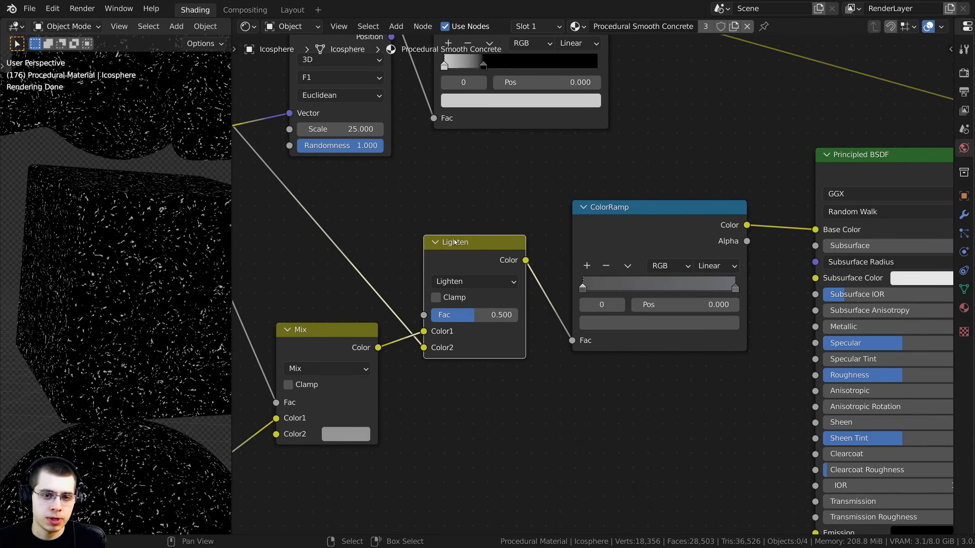
- Duplicate the Lighten node and insert the copy between the grey ColorRamp and the Principled BSDF's Base Color
scroll(454, 242, down, 4)
scroll(447, 304, up, 3)
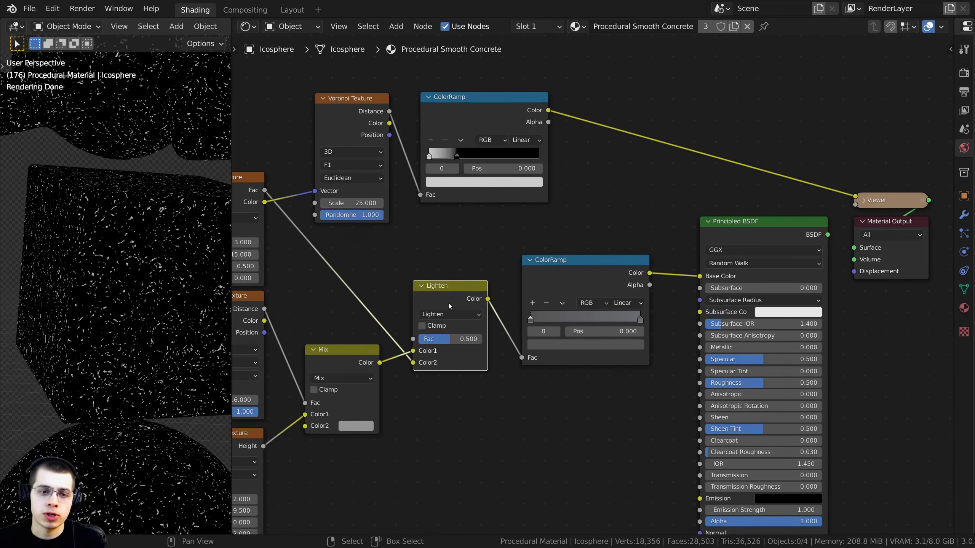
key(shift+d)
click(679, 261)
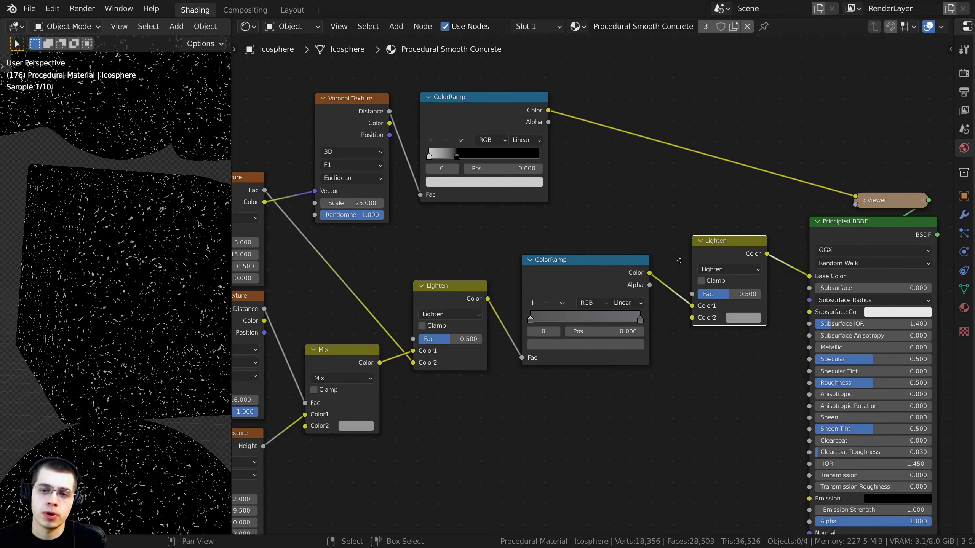
middle_drag(679, 261, 598, 285)
scroll(598, 286, up, 3)
drag(649, 264, 628, 272)
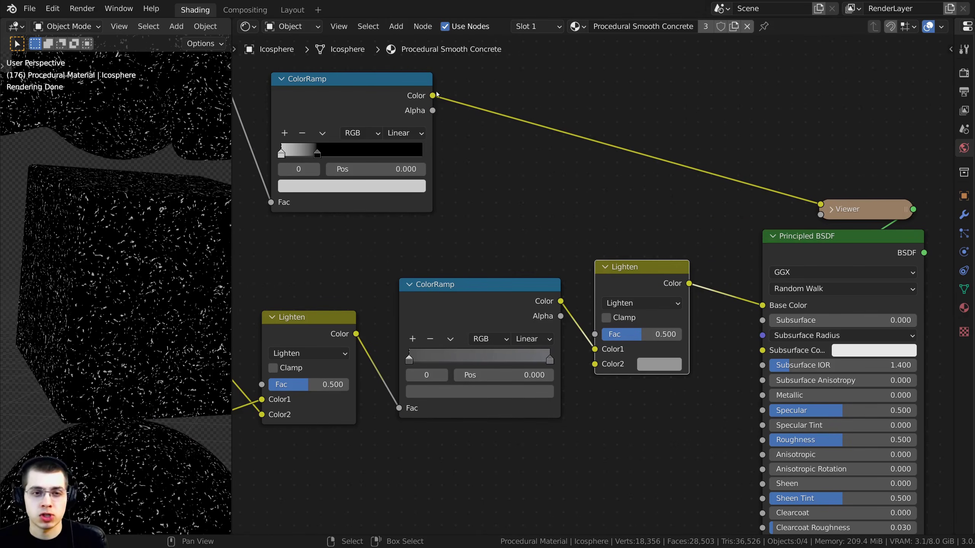
- Link the new Voronoi branch's ColorRamp Color to the Fac of the duplicated Lighten node
scroll(479, 219, down, 2)
mouse_move(422, 137)
mouse_down()
mouse_move(405, 139)
mouse_move(415, 140)
mouse_up()
middle_drag(439, 154, 428, 155)
scroll(428, 146, up, 1)
drag(441, 127, 613, 284)
scroll(613, 284, up, 1)
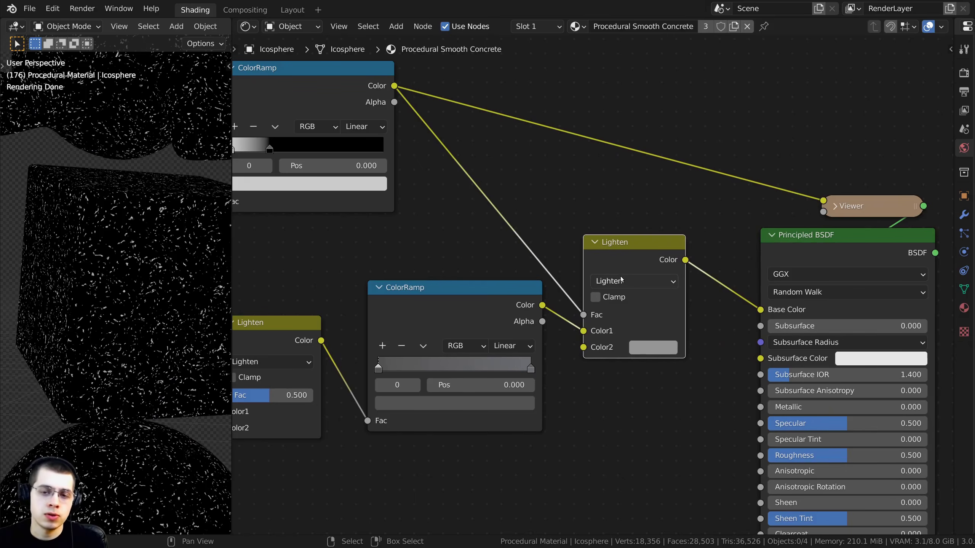
- Set the duplicated Lighten node's blend mode to Darken with a black Color2 and preview it on the objects
click(621, 282)
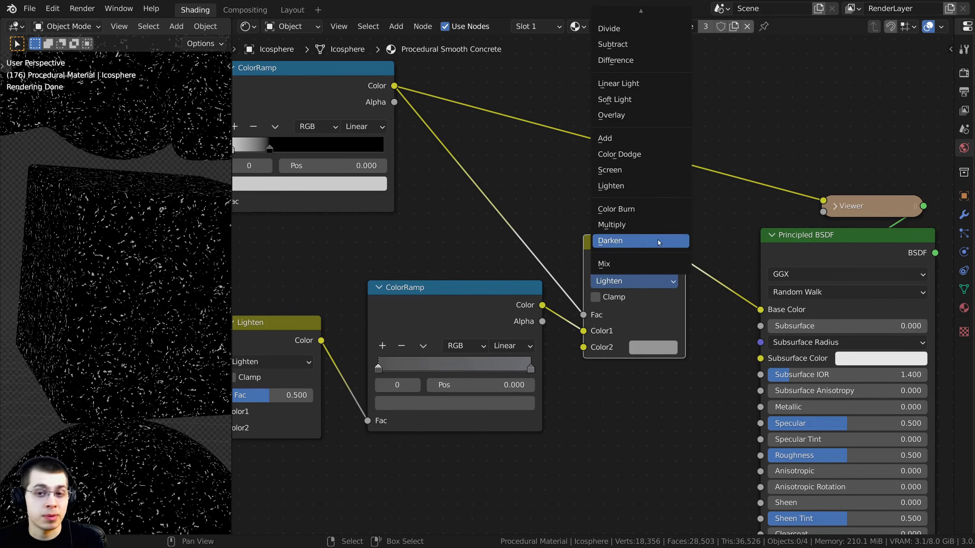
click(626, 247)
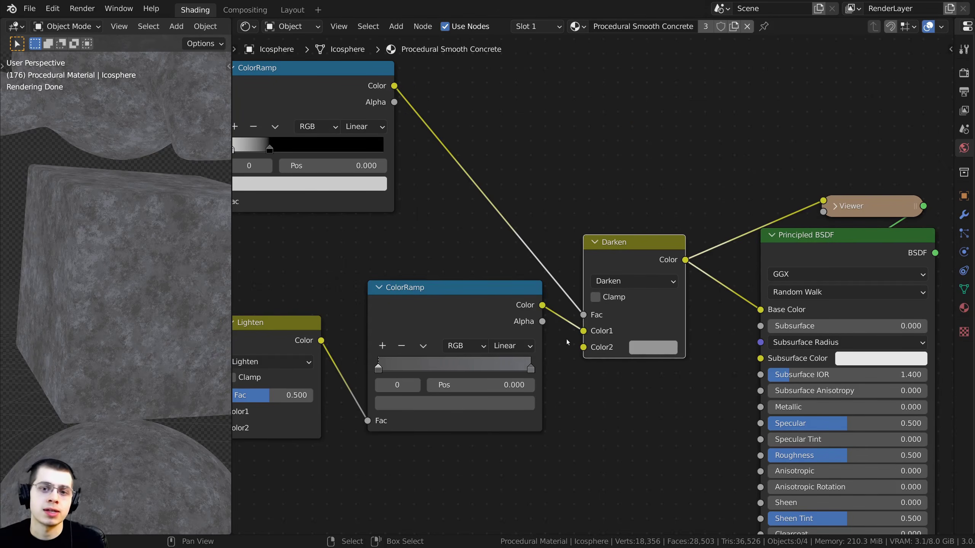
scroll(608, 287, down, 1)
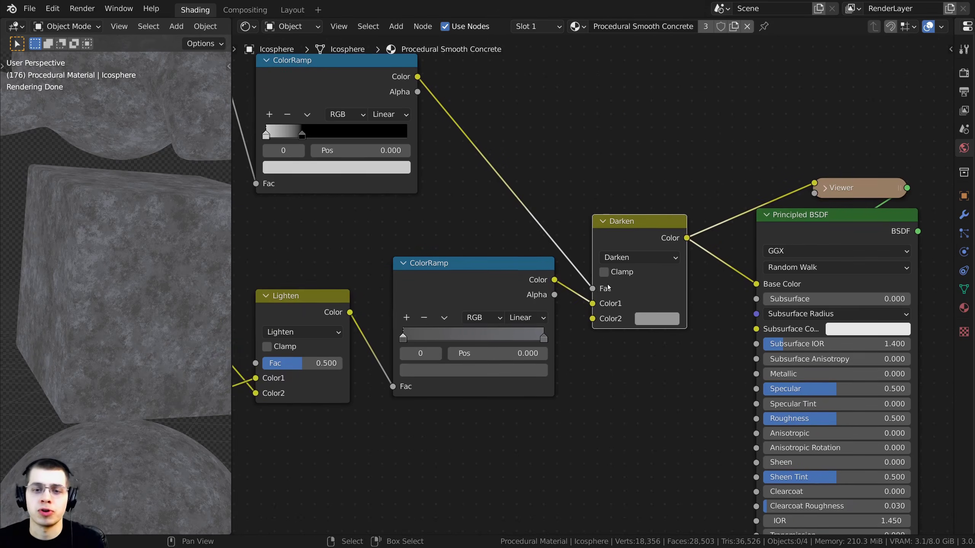
click(655, 320)
drag(750, 159, 751, 226)
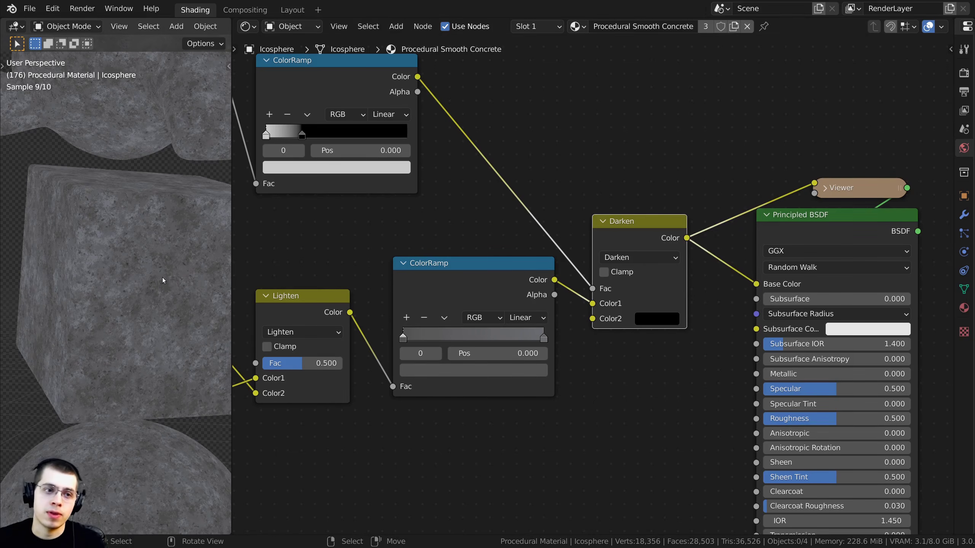
- Inspect the dark spots up close by previewing the Voronoi branch's ColorRamp, move that ColorRamp slightly, and preview the Darken node again
scroll(165, 265, up, 5)
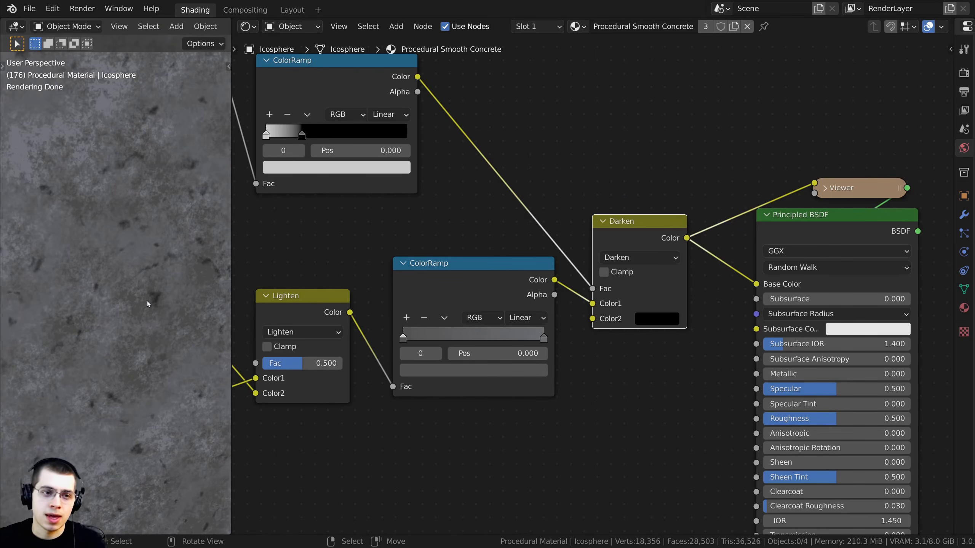
middle_drag(141, 183, 126, 324)
scroll(83, 265, up, 2)
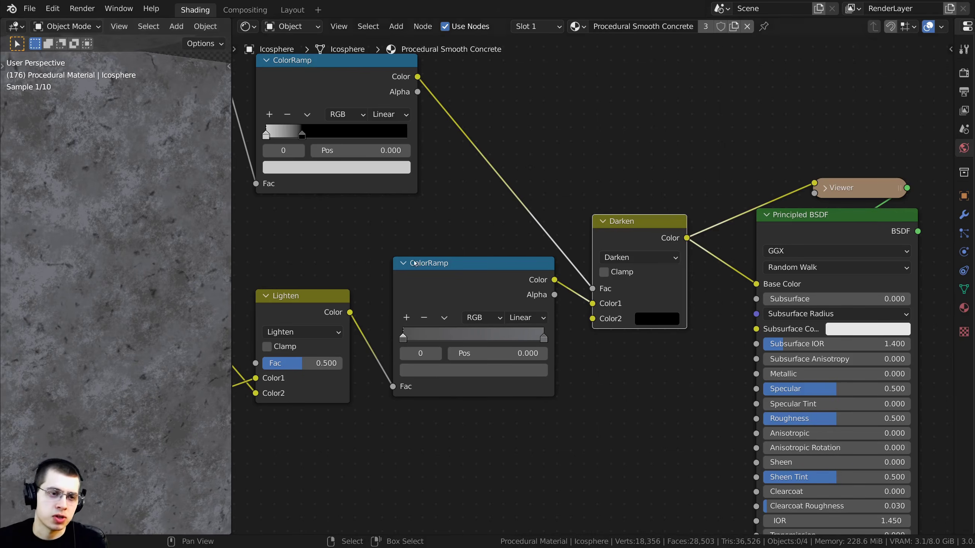
scroll(426, 198, down, 4)
middle_drag(426, 198, 529, 285)
scroll(499, 217, up, 4)
ctrl+shift+click(384, 116)
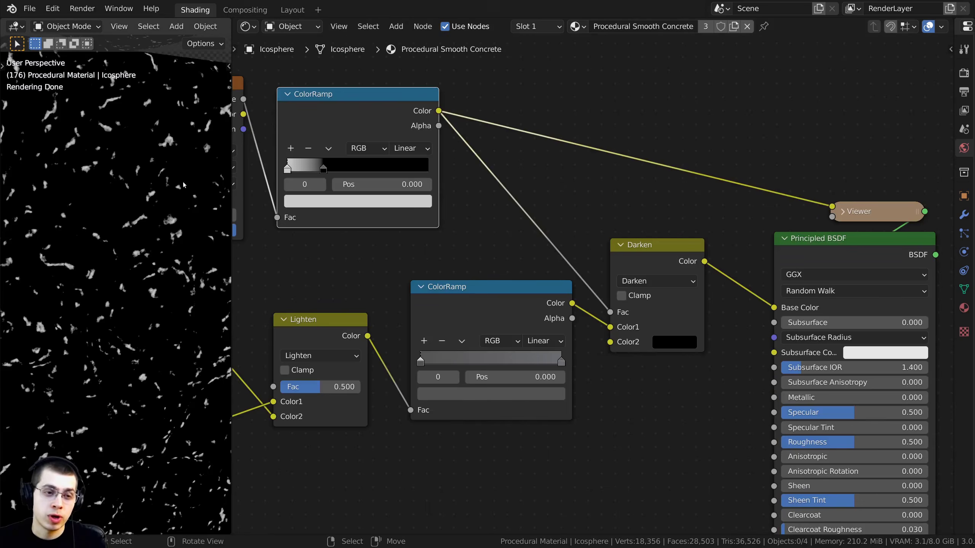
scroll(154, 284, down, 3)
drag(399, 119, 412, 109)
ctrl+shift+click(648, 254)
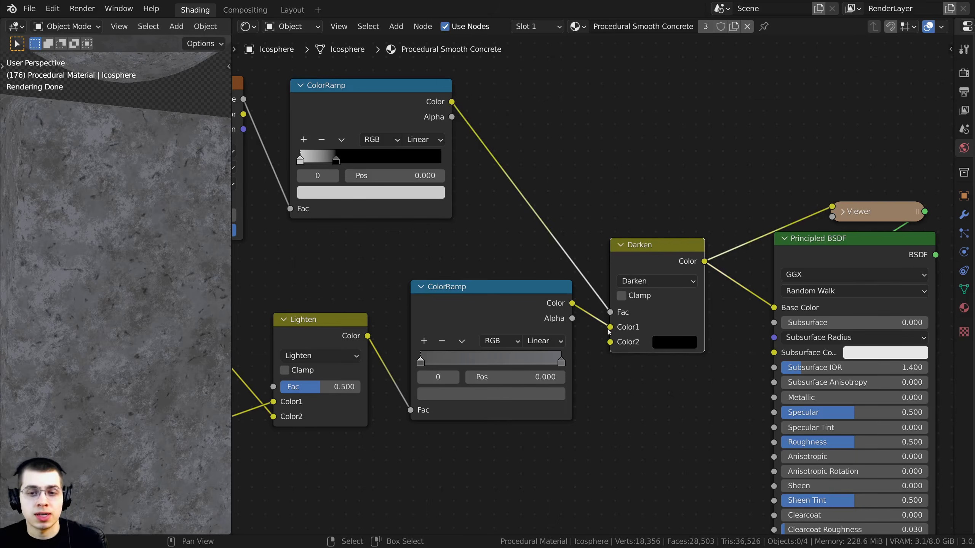
- Compare the grey ColorRamp and Darken previews on the objects, and restore the full Principled BSDF preview
drag(446, 294, 438, 294)
ctrl+shift+click(438, 294)
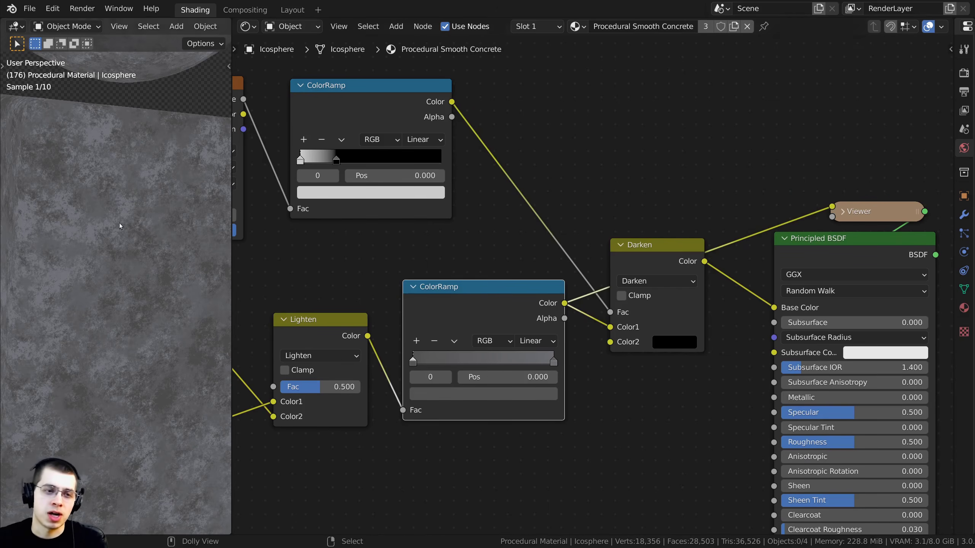
ctrl+shift+click(647, 248)
click(665, 343)
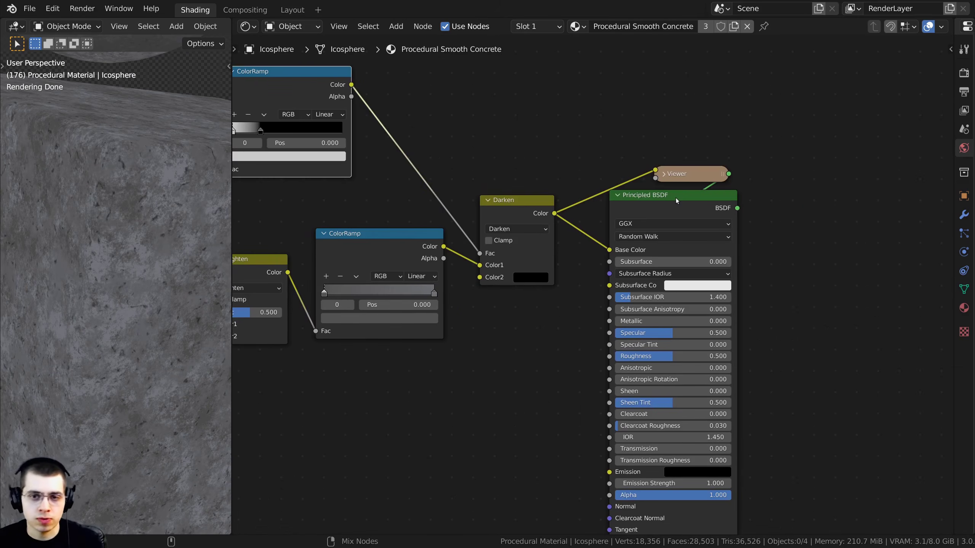
ctrl+shift+click(675, 198)
drag(673, 201, 671, 218)
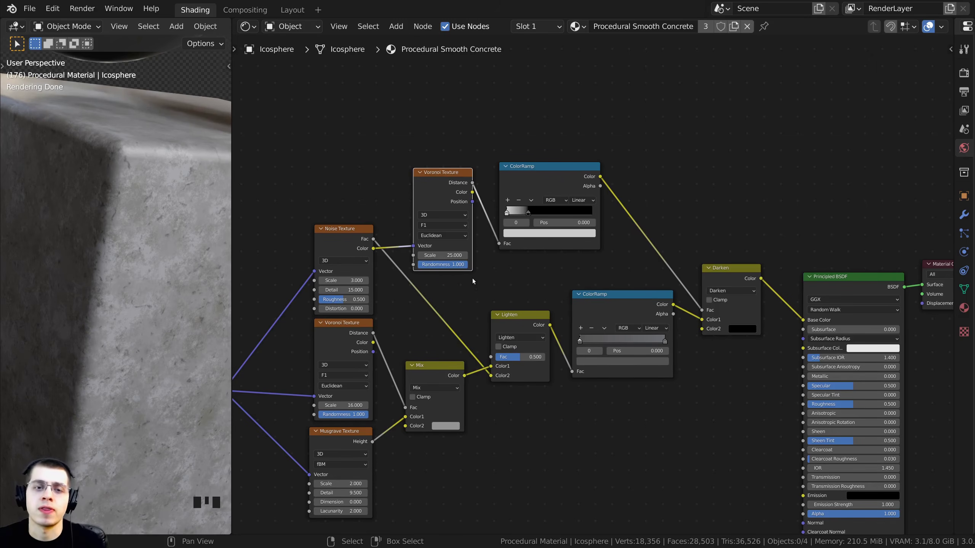
- Add another Voronoi Texture node and place it above the Noise Texture
scroll(391, 233, up, 2)
key(shift+a)
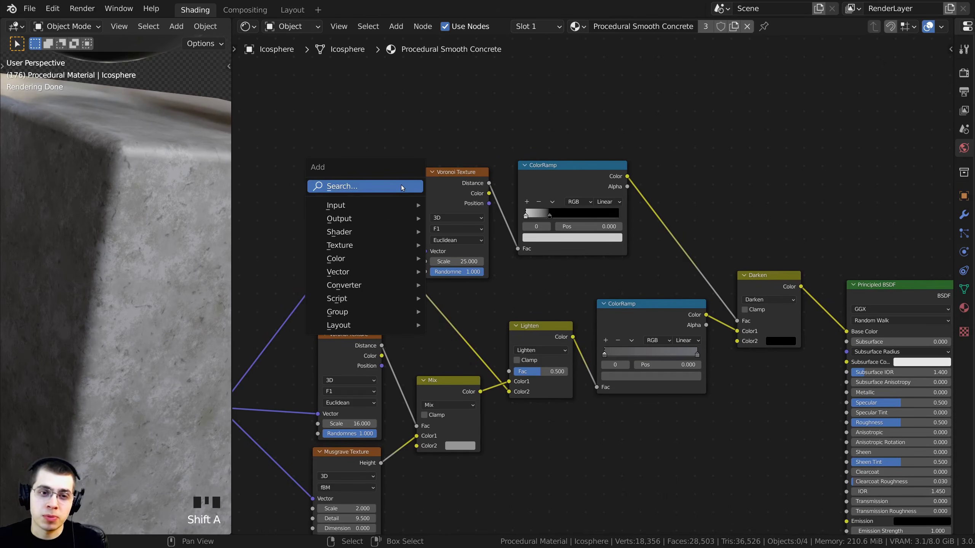
click(400, 185)
text(vor)
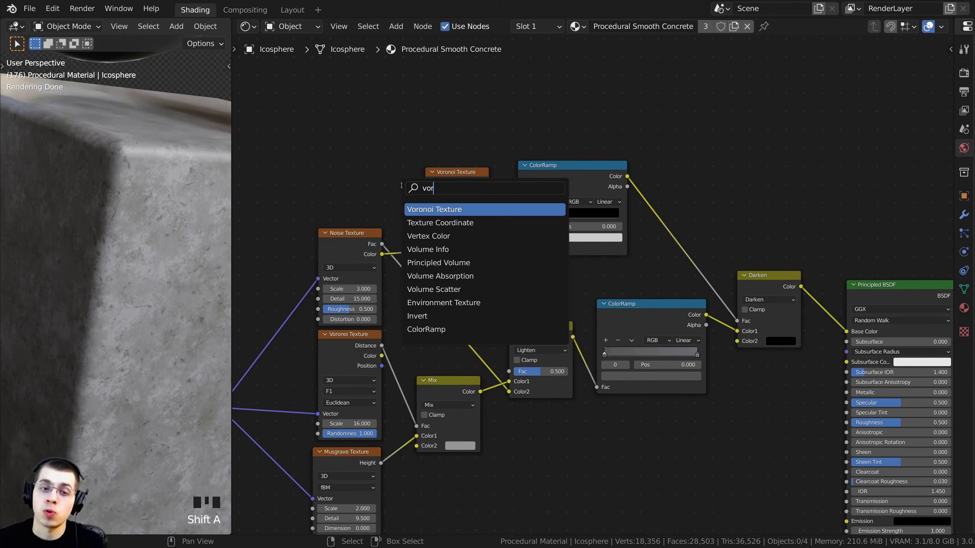
key(Return)
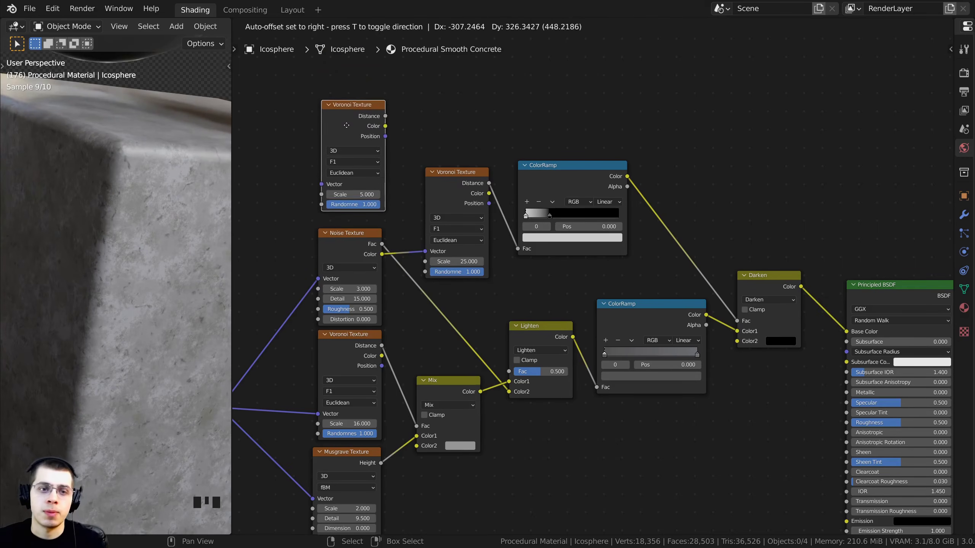
click(347, 133)
- Link the Texture Coordinate's Object output to the new Voronoi Texture's Vector and shift the Texture Coordinate node up slightly
scroll(342, 149, up, 1)
middle_drag(341, 152, 667, 94)
middle_drag(530, 403, 480, 439)
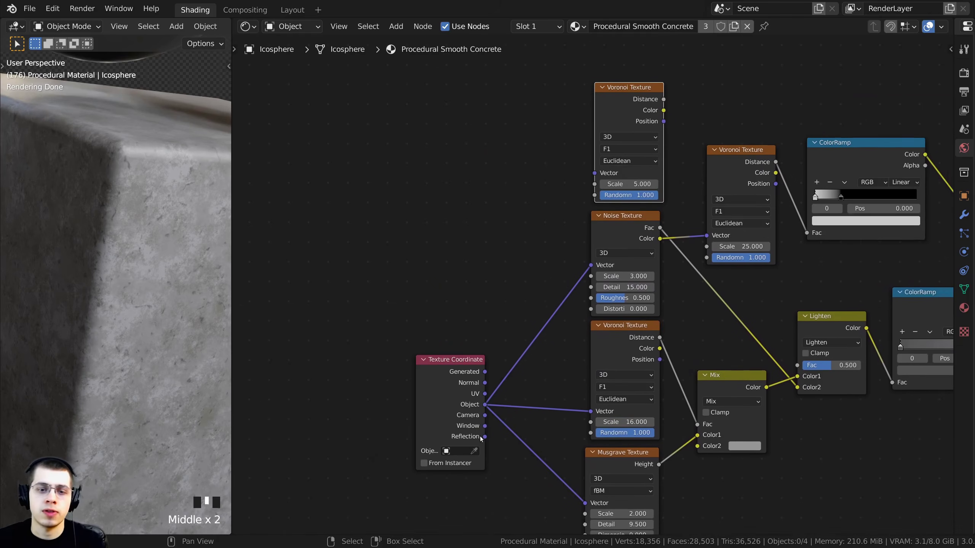
drag(485, 404, 594, 173)
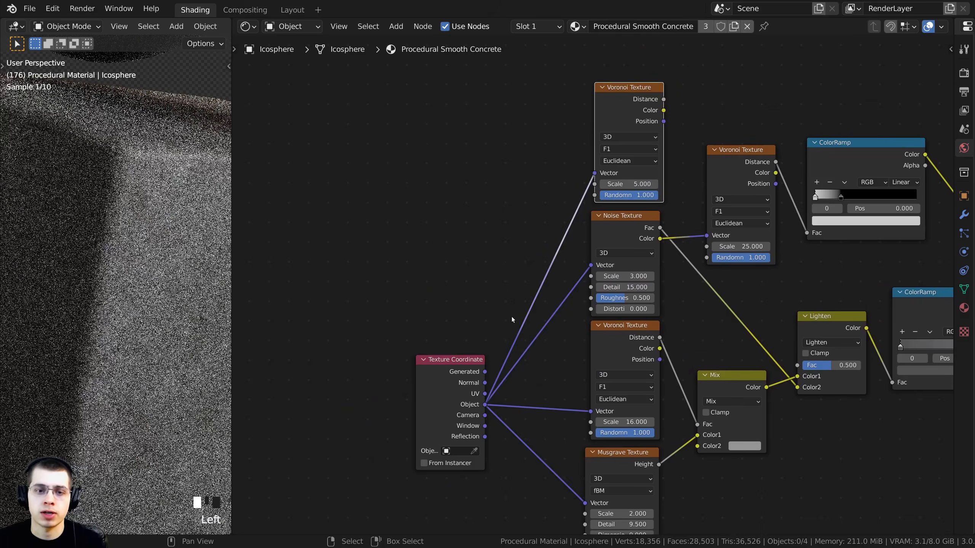
drag(463, 370, 471, 312)
- Preview the new Voronoi Texture on the objects and set its Scale to 50
middle_drag(516, 215, 418, 274)
middle_drag(468, 233, 385, 250)
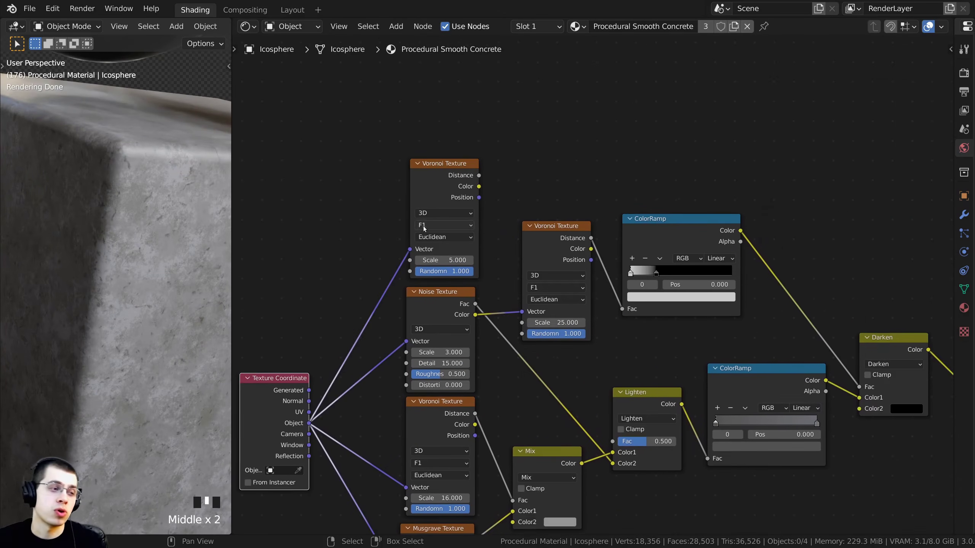
scroll(431, 213, up, 1)
middle_drag(450, 190, 540, 212)
ctrl+shift+click(438, 182)
scroll(540, 213, up, 2)
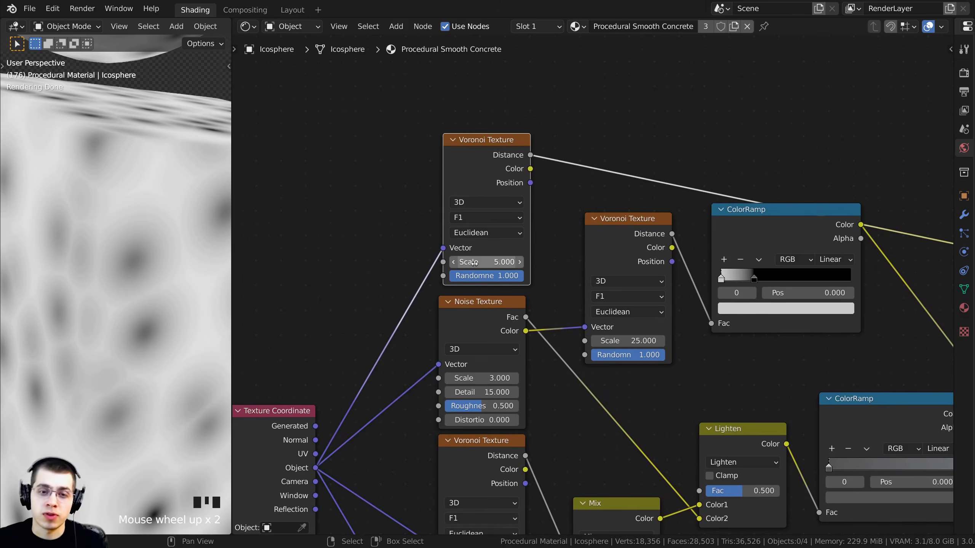
click(484, 263)
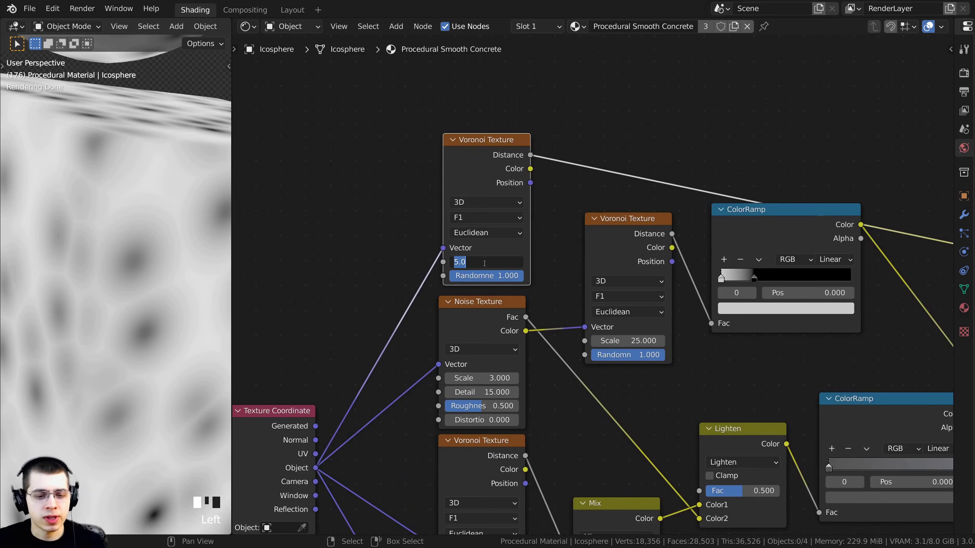
text(50)
key(Return)
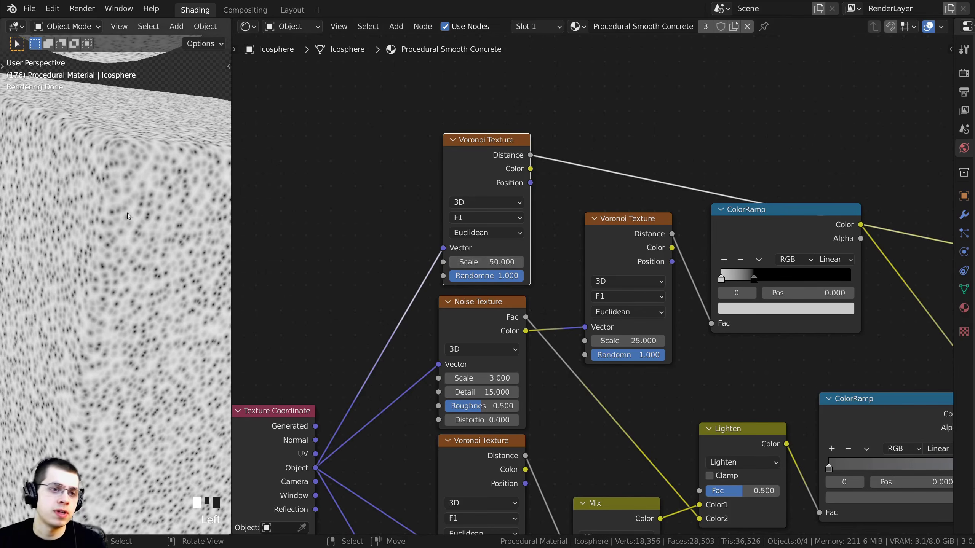
- Move the new Voronoi Texture higher above the Noise Texture and examine its spot pattern on the objects
scroll(526, 191, down, 2)
middle_drag(524, 189, 476, 228)
drag(477, 228, 471, 181)
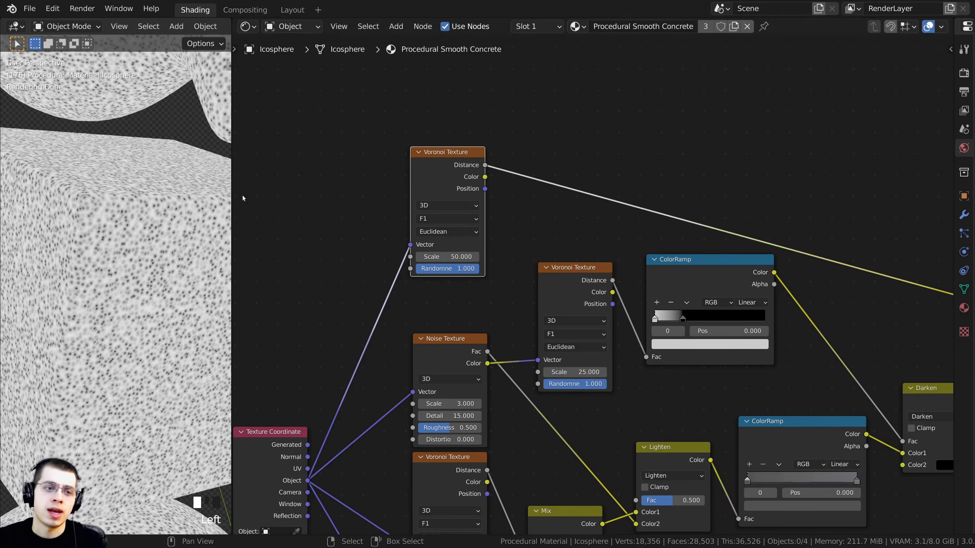
scroll(147, 241, up, 5)
scroll(120, 275, up, 3)
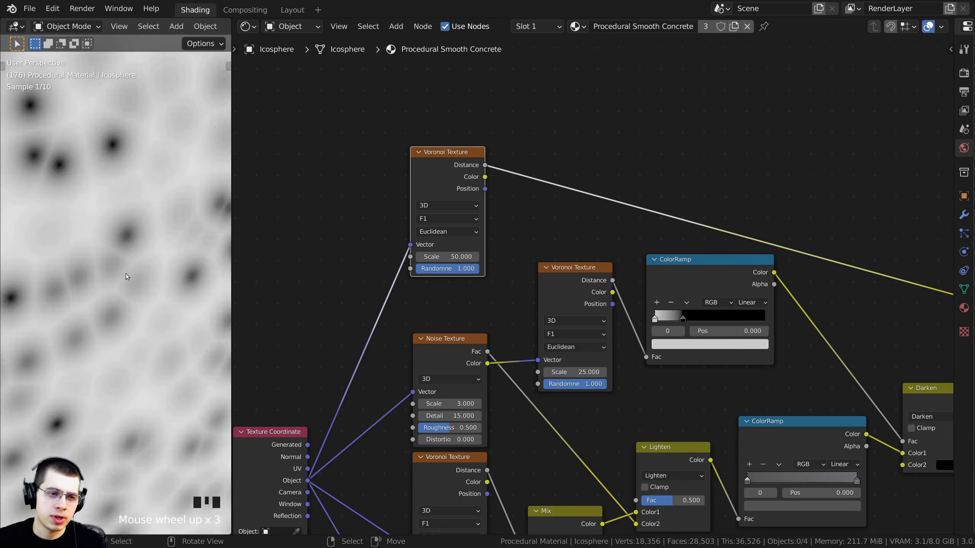
scroll(125, 240, down, 1)
scroll(345, 192, down, 1)
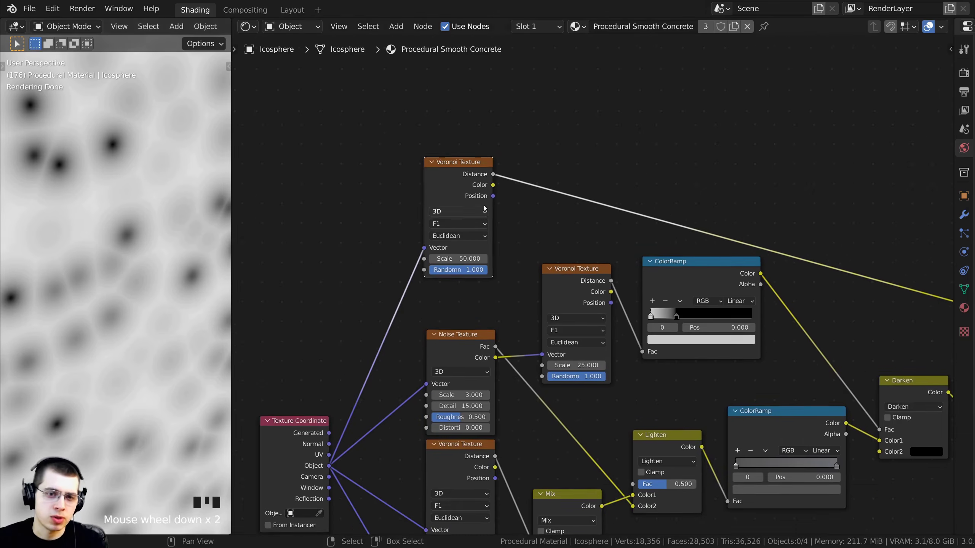
middle_drag(346, 192, 320, 242)
scroll(133, 211, down, 2)
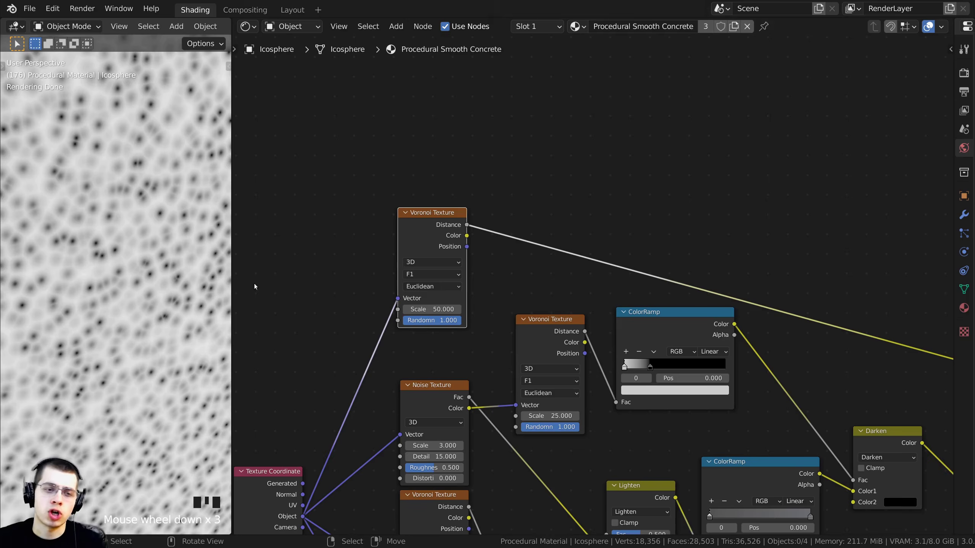
- Add a ColorRamp on the new Voronoi Texture's Distance link and arrange the two nodes side by side
scroll(649, 160, up, 2)
key(shift+a)
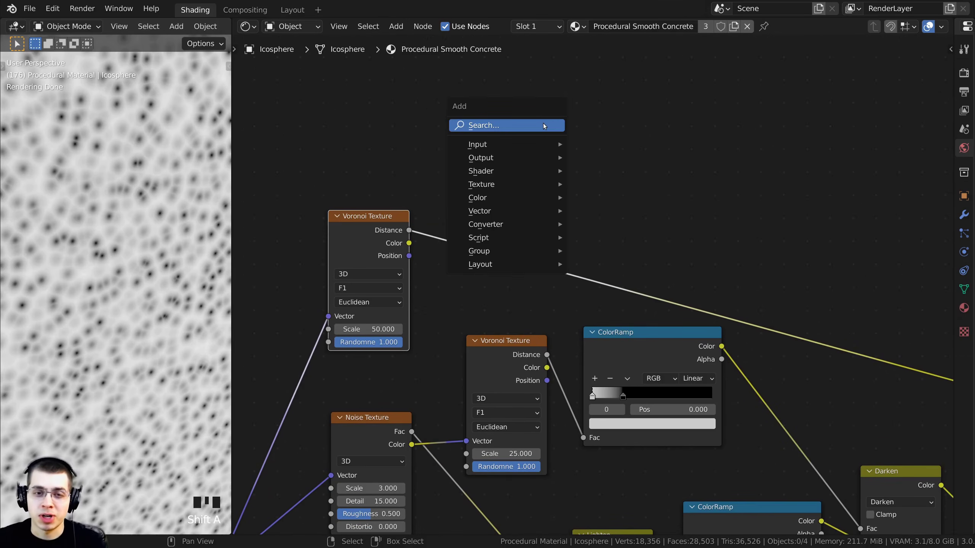
click(492, 124)
text(col)
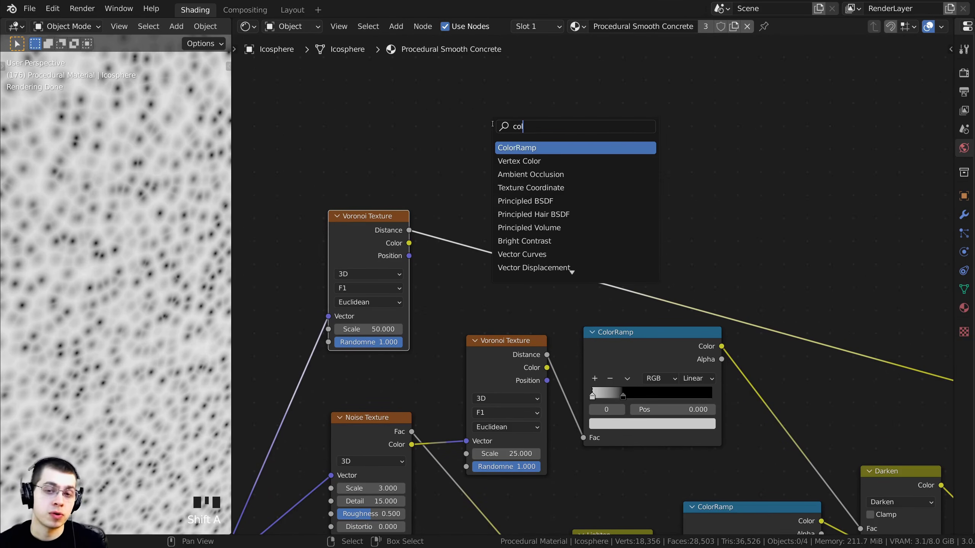
click(515, 148)
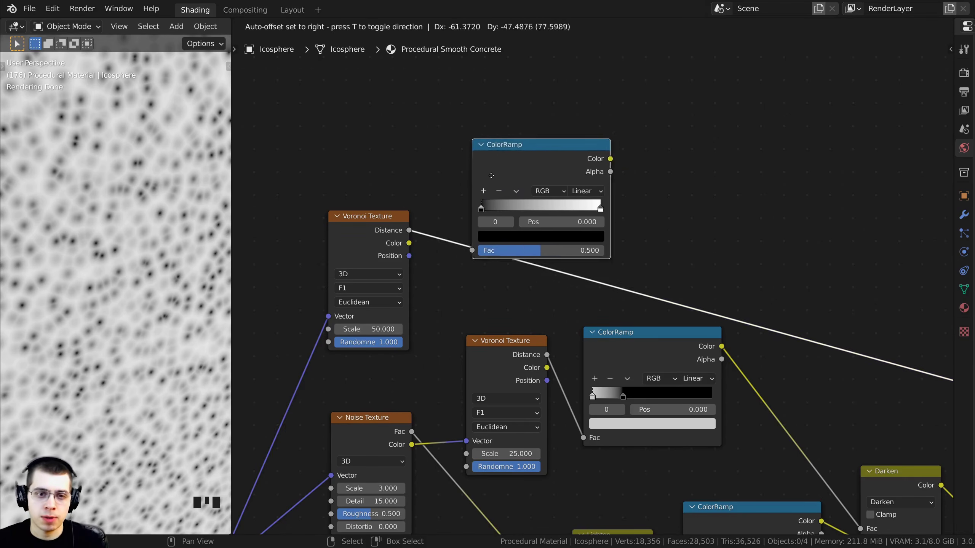
click(480, 194)
drag(391, 230, 396, 270)
drag(470, 213, 475, 231)
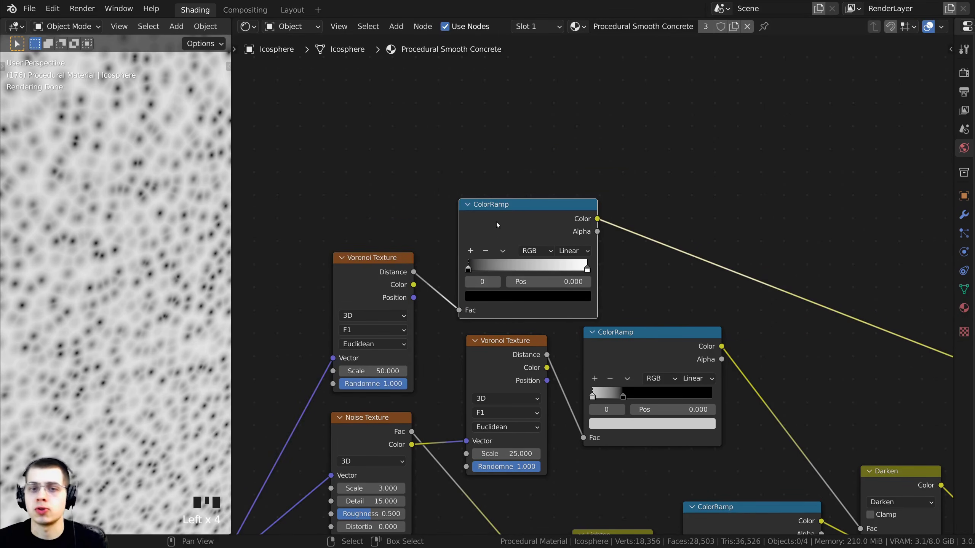
- Preview the new ColorRamp and reverse it, with the white stop at 0.000 and the black stop about a quarter along
scroll(532, 215, up, 1)
middle_drag(534, 213, 500, 199)
ctrl+shift+click(439, 210)
ctrl+shift+click(439, 210)
drag(503, 197, 509, 196)
scroll(551, 231, up, 3)
middle_drag(550, 230, 615, 209)
drag(501, 263, 545, 265)
drag(656, 263, 489, 264)
- Examine the size and distribution of the white dots on the objects, both up close and from farther away
scroll(62, 290, down, 3)
shift+middle_drag(61, 290, 133, 354)
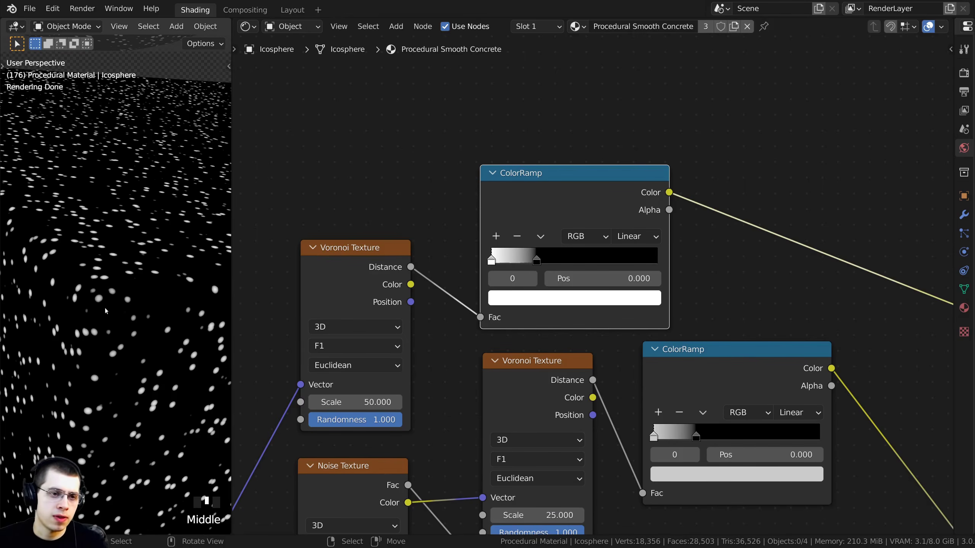
shift+middle_drag(185, 328, 157, 317)
scroll(96, 292, up, 2)
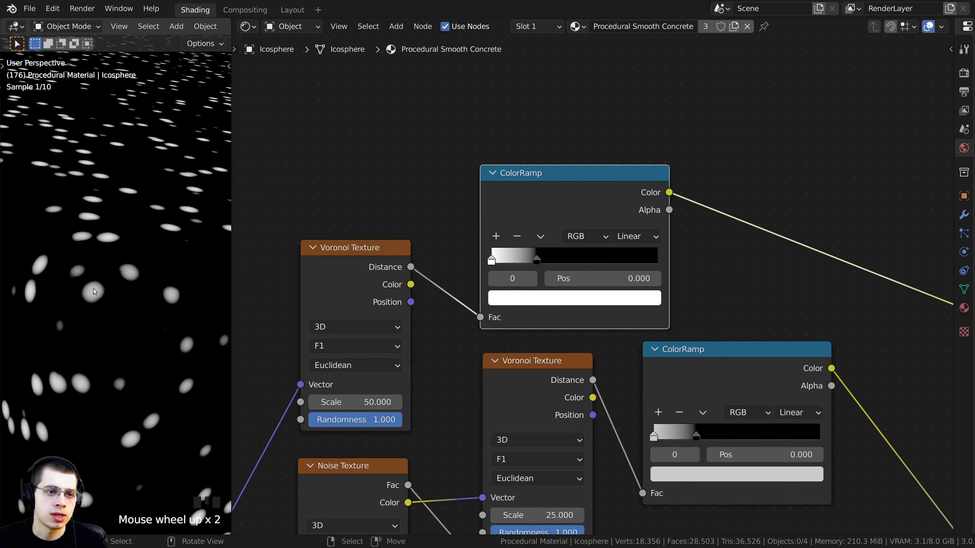
scroll(581, 259, down, 8)
middle_drag(580, 259, 553, 208)
scroll(148, 215, down, 3)
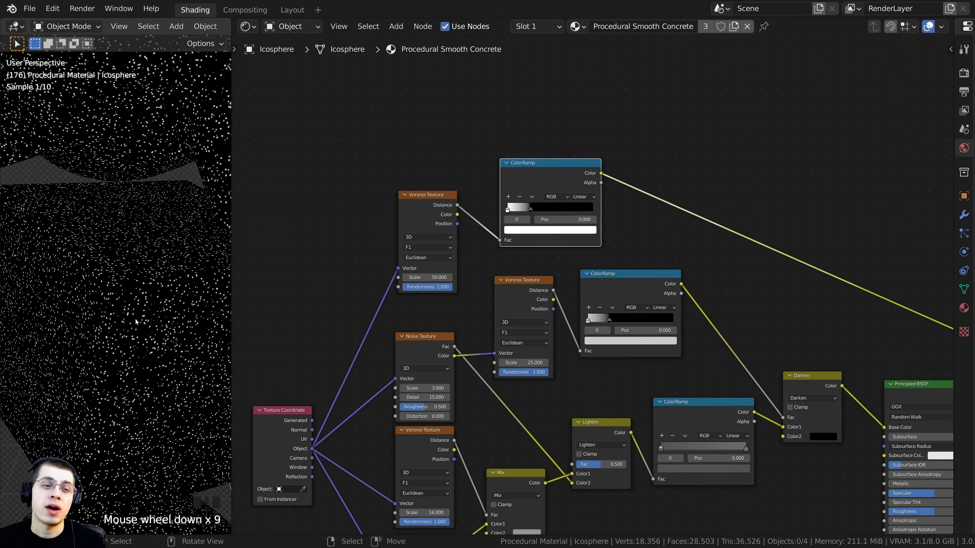
middle_drag(148, 215, 102, 330)
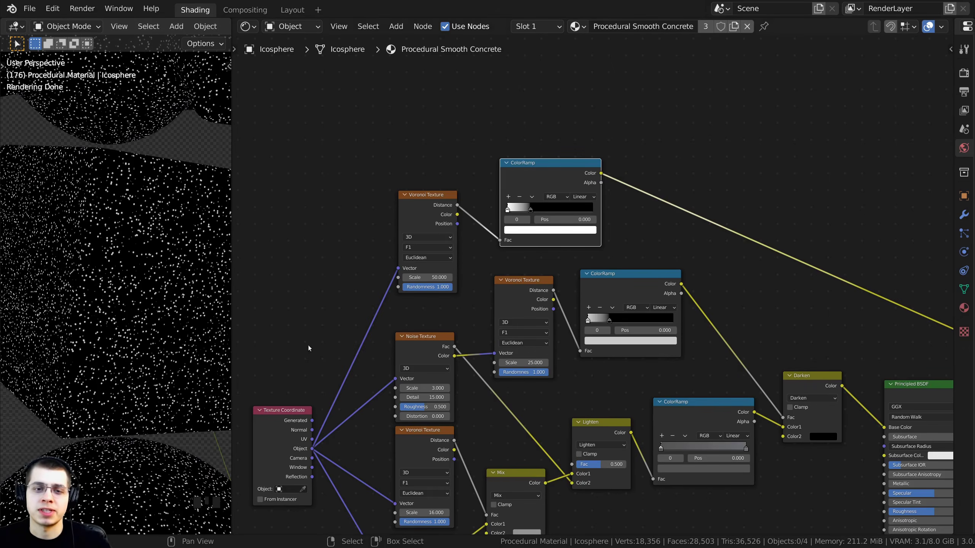
- Move the new ColorRamp up and place a duplicate of it directly below
scroll(412, 249, up, 1)
middle_drag(413, 249, 407, 261)
drag(449, 233, 442, 233)
drag(519, 190, 516, 122)
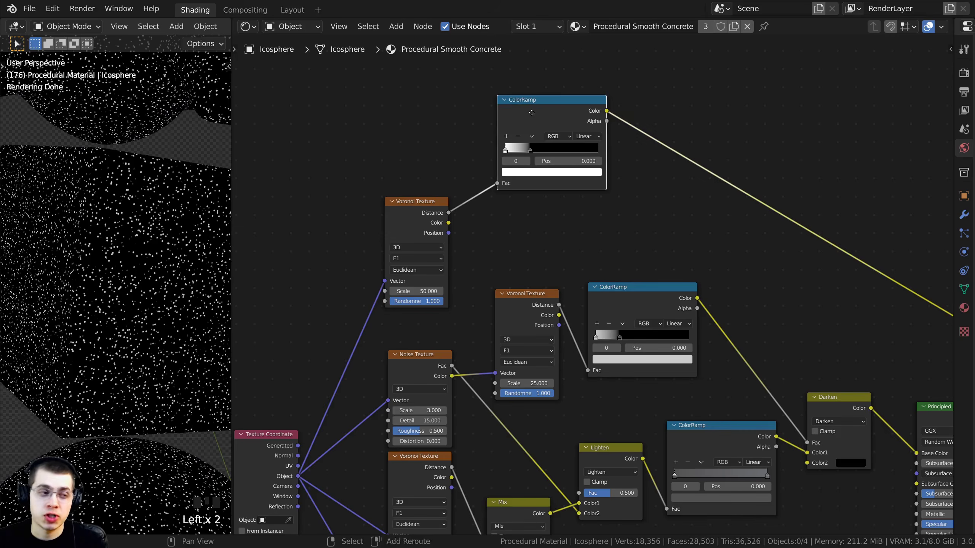
key(shift+d)
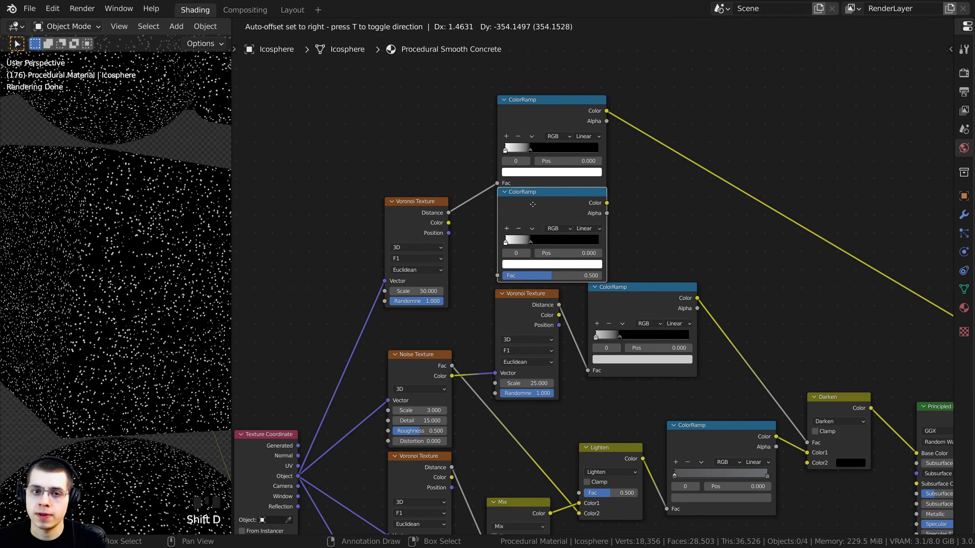
click(533, 204)
drag(532, 204, 533, 210)
drag(537, 104, 534, 99)
drag(537, 198, 539, 196)
- Preview the Noise Texture on the objects and link its Fac output to the duplicated ColorRamp's Fac
scroll(539, 245, up, 3)
middle_drag(539, 247, 581, 238)
click(432, 381)
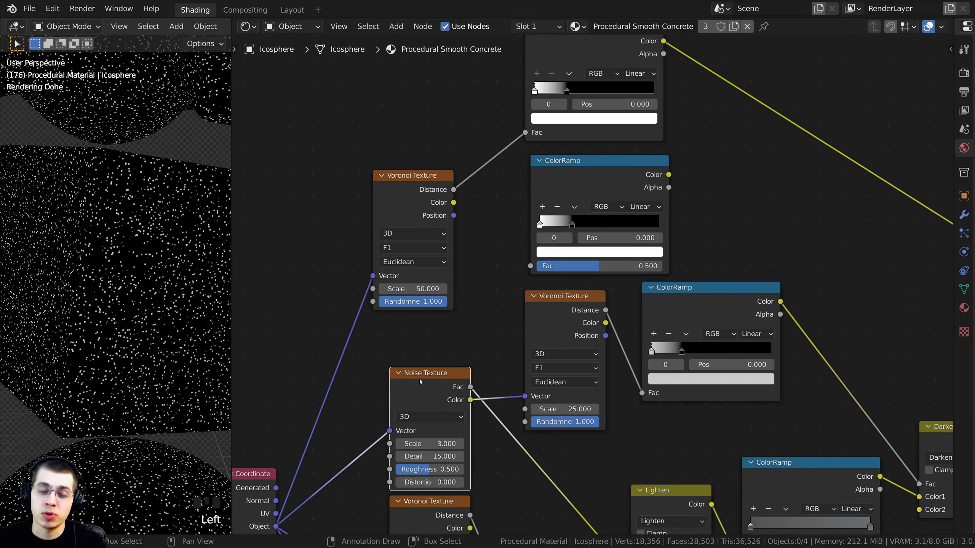
drag(421, 380, 422, 378)
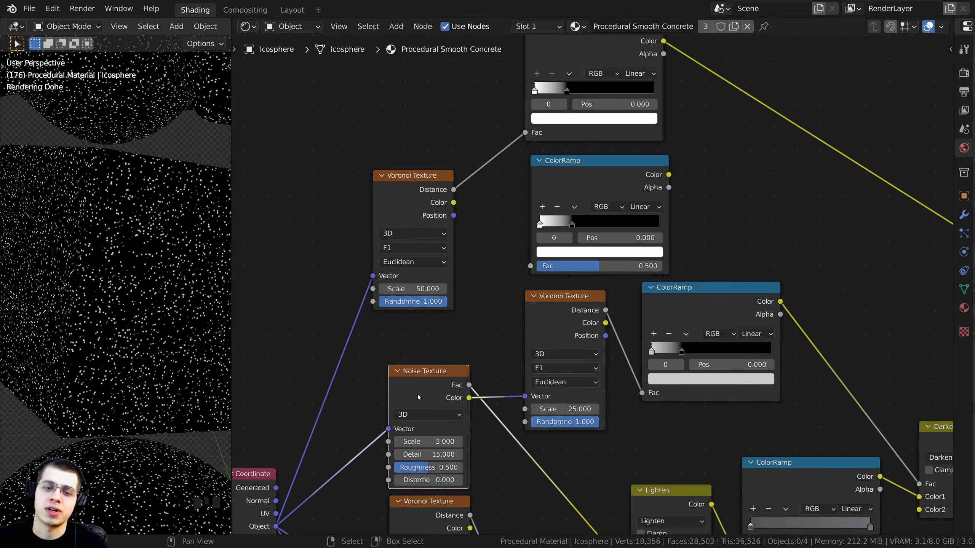
ctrl+shift+click(434, 377)
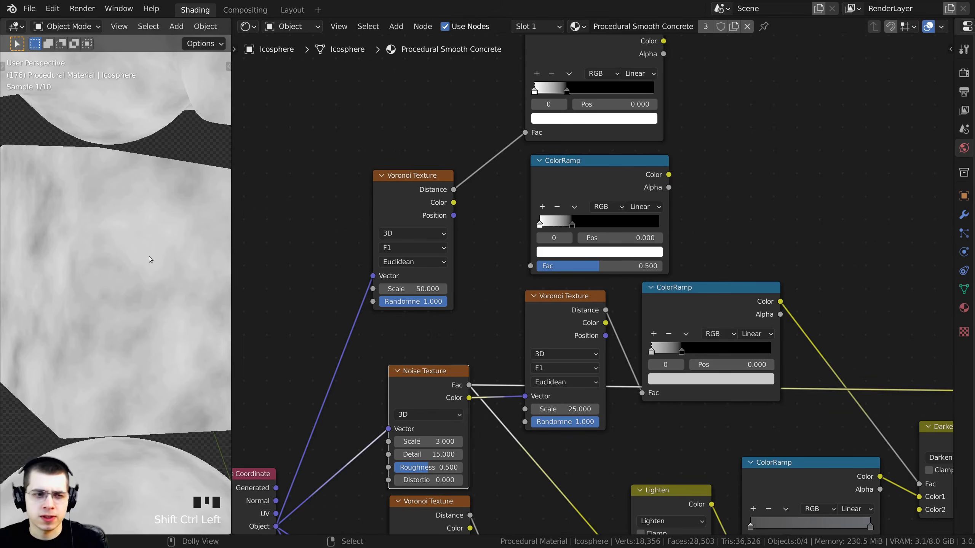
mouse_move(119, 220)
middle_down()
mouse_move(135, 180)
mouse_move(134, 215)
middle_up()
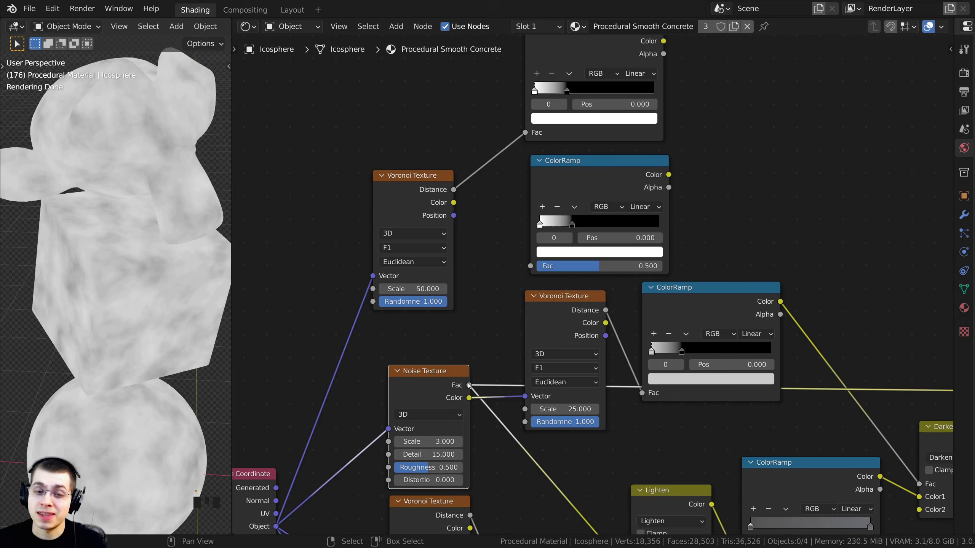
drag(469, 385, 523, 265)
- Preview the duplicated ColorRamp, set its black stop to 0.510 and white stop to 0.337, and check the resulting patches
middle_drag(584, 164, 527, 213)
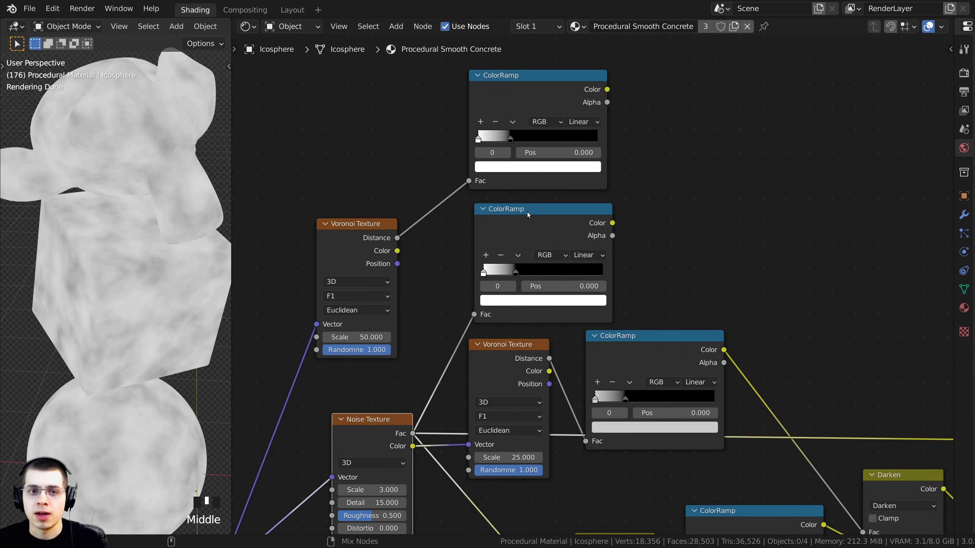
ctrl+shift+click(559, 227)
scroll(547, 269, up, 4)
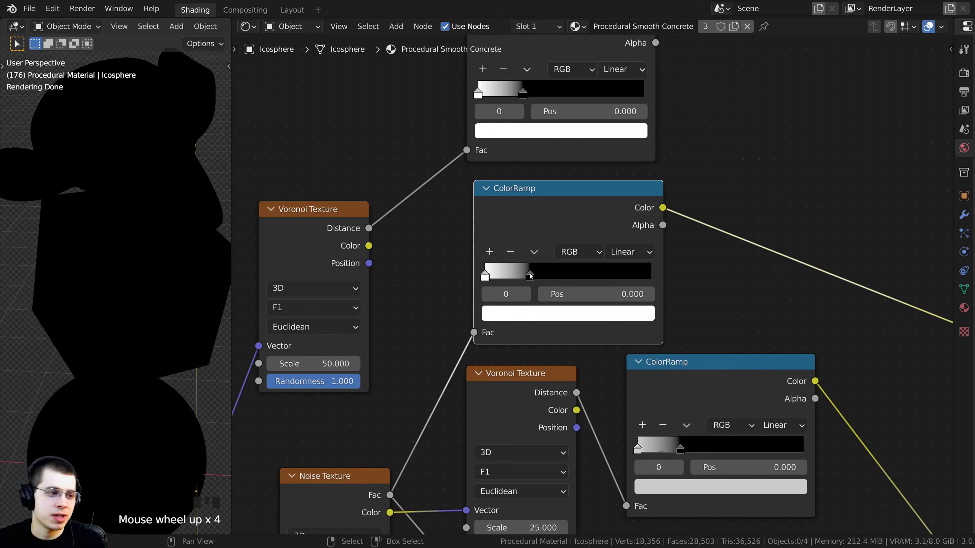
drag(531, 276, 563, 275)
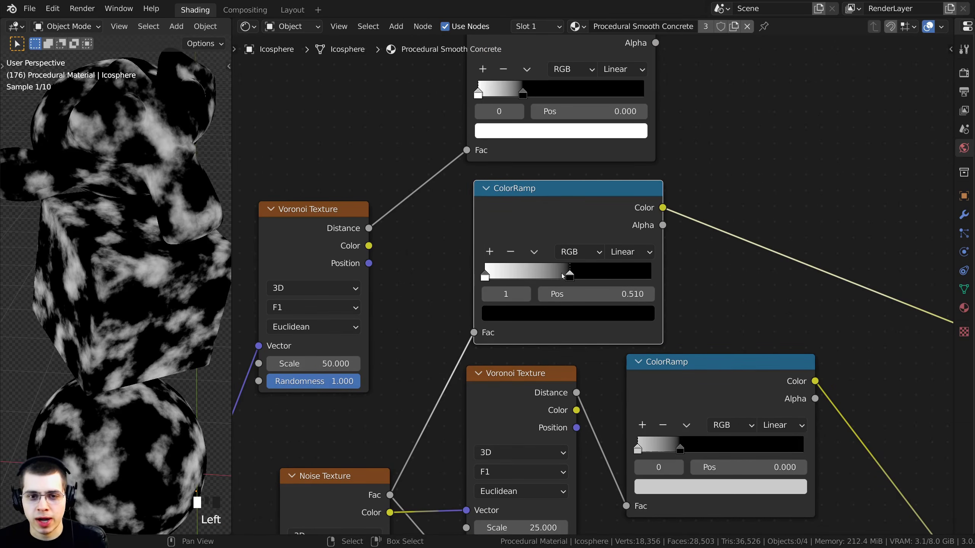
drag(491, 276, 547, 277)
scroll(130, 280, down, 3)
middle_drag(130, 280, 136, 234)
scroll(123, 272, up, 3)
scroll(363, 211, up, 2)
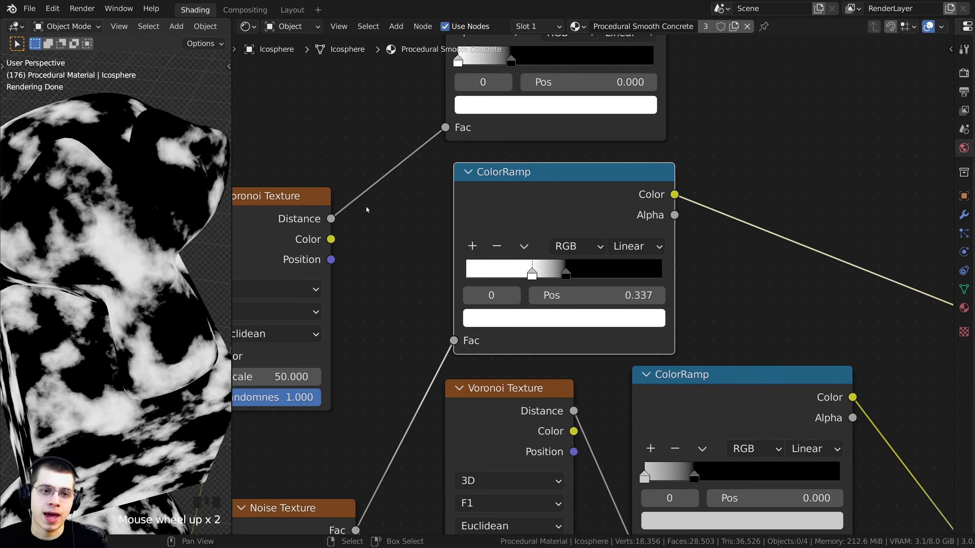
- Reposition the Voronoi Texture with Scale 50 and its ColorRamp to tidy the layout above the duplicated ColorRamp
scroll(364, 212, down, 4)
drag(395, 215, 399, 201)
drag(572, 83, 577, 92)
scroll(576, 92, down, 2)
middle_drag(577, 92, 493, 164)
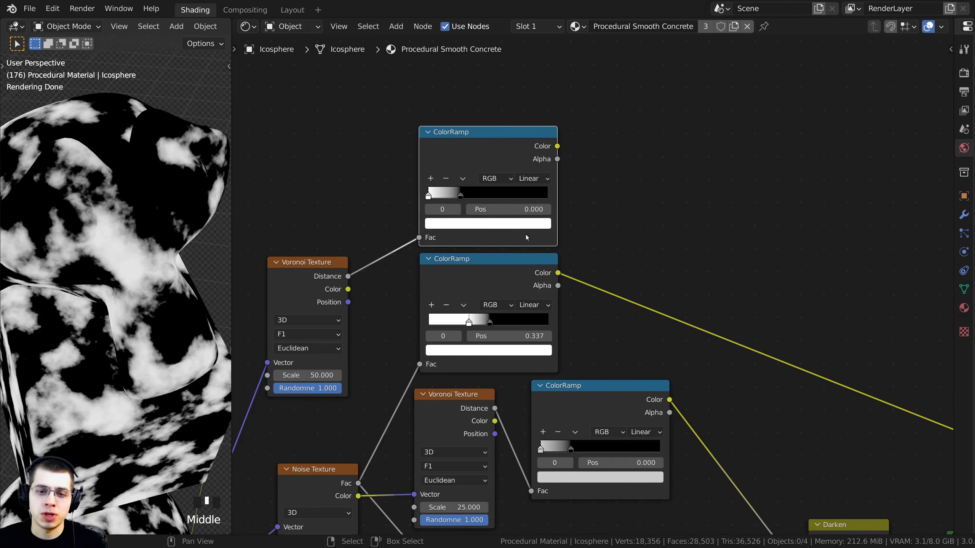
- Duplicate the Darken node and place the copy beside the upper two ColorRamps
scroll(675, 353, down, 1)
middle_drag(847, 527, 600, 380)
scroll(600, 380, down, 1)
middle_drag(759, 367, 712, 417)
click(732, 326)
scroll(738, 348, down, 1)
scroll(729, 394, down, 1)
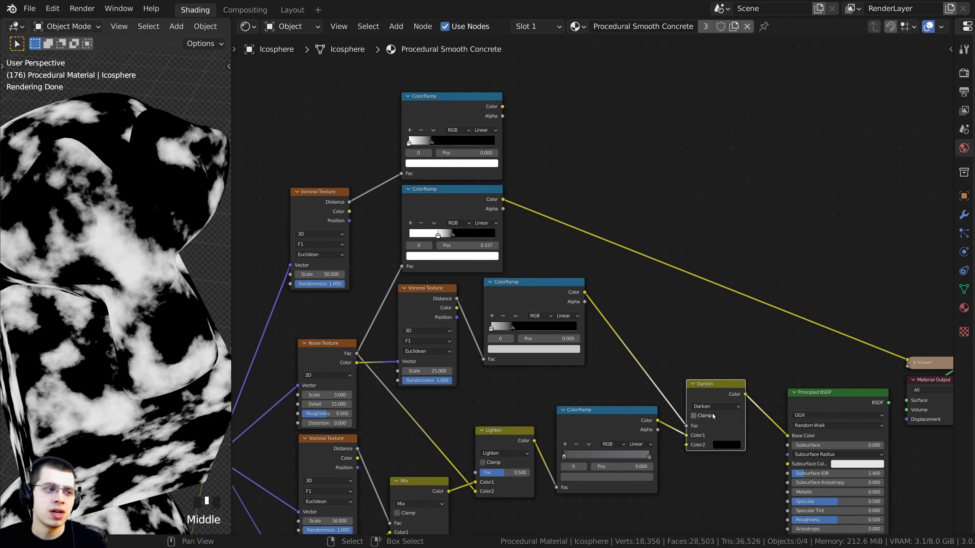
key(shift+d)
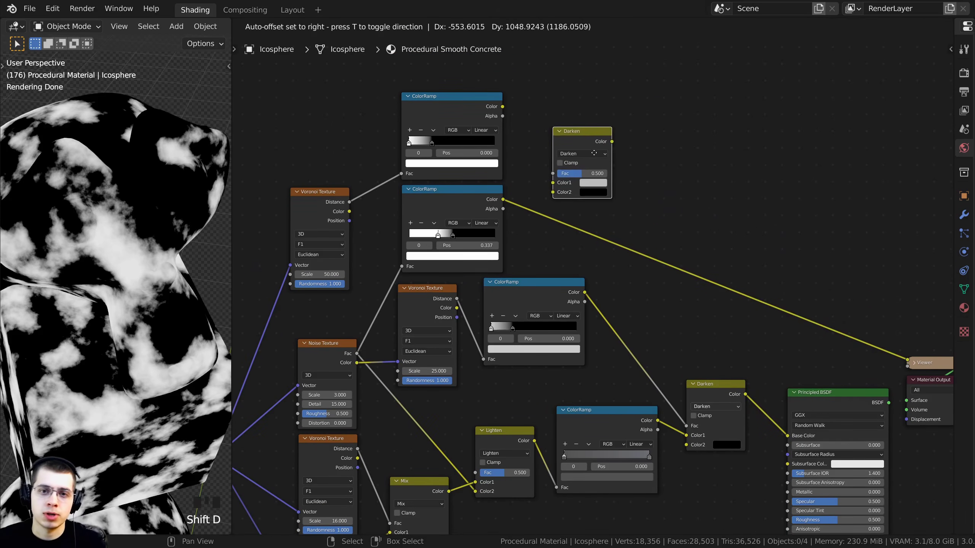
click(597, 198)
- Change the duplicated Darken node's blend mode to Mix
scroll(597, 199, up, 5)
middle_drag(591, 230, 633, 229)
scroll(598, 249, up, 2)
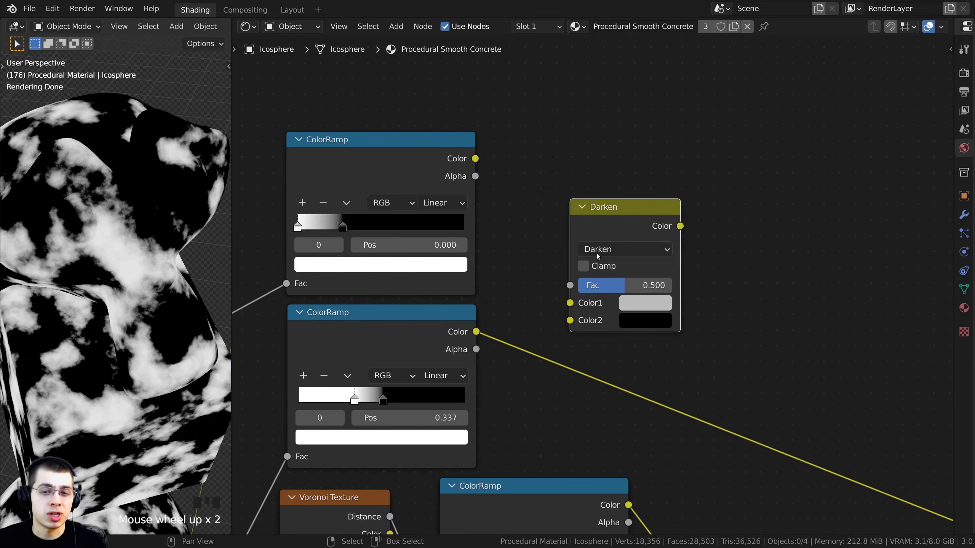
click(599, 249)
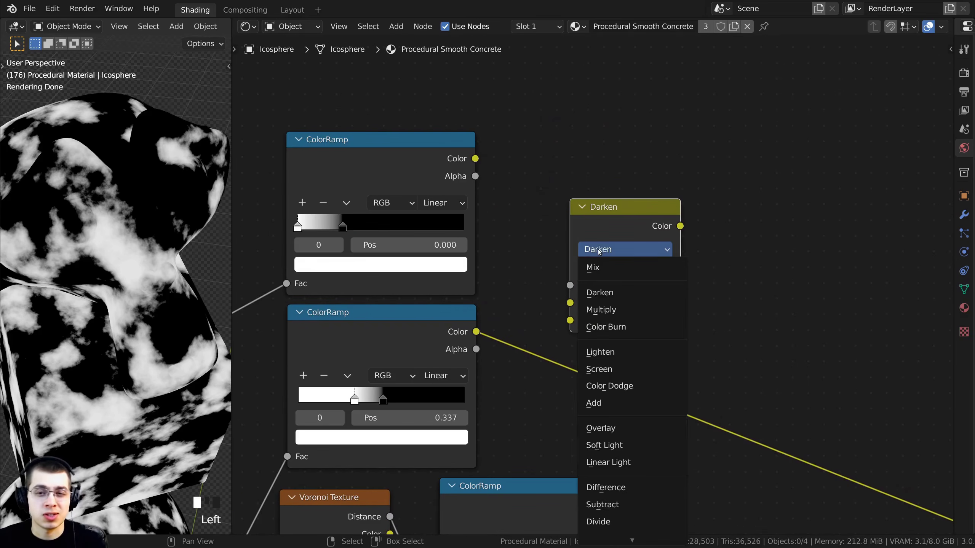
click(603, 272)
scroll(545, 226, down, 3)
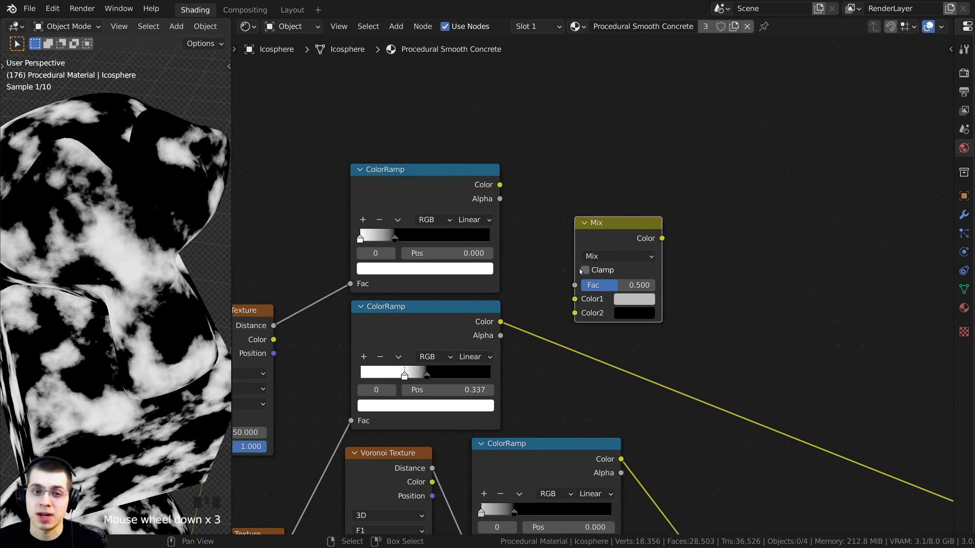
- Link the top ColorRamp's Color to the Mix node's Color2 and preview both the dots and the mixed result
middle_drag(487, 183, 481, 150)
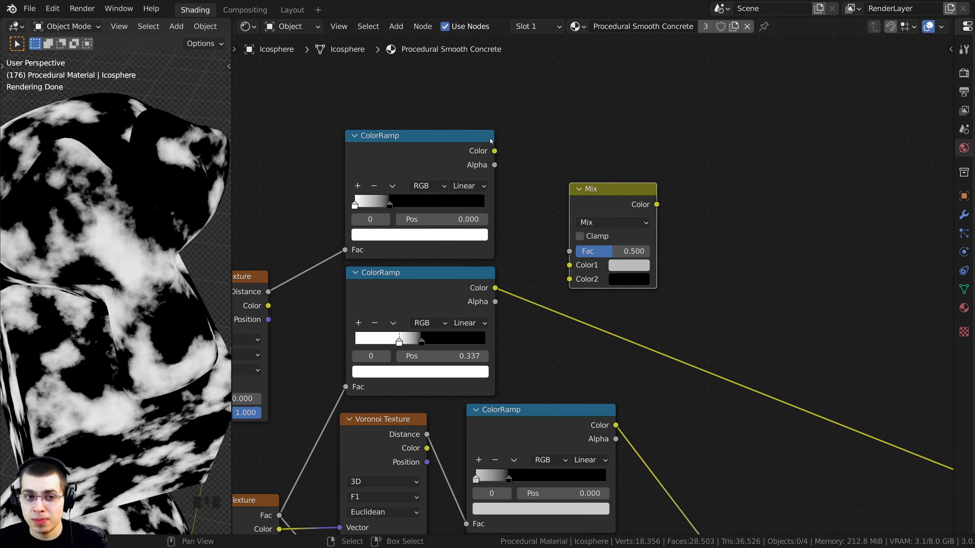
drag(491, 141, 565, 280)
ctrl+shift+click(402, 143)
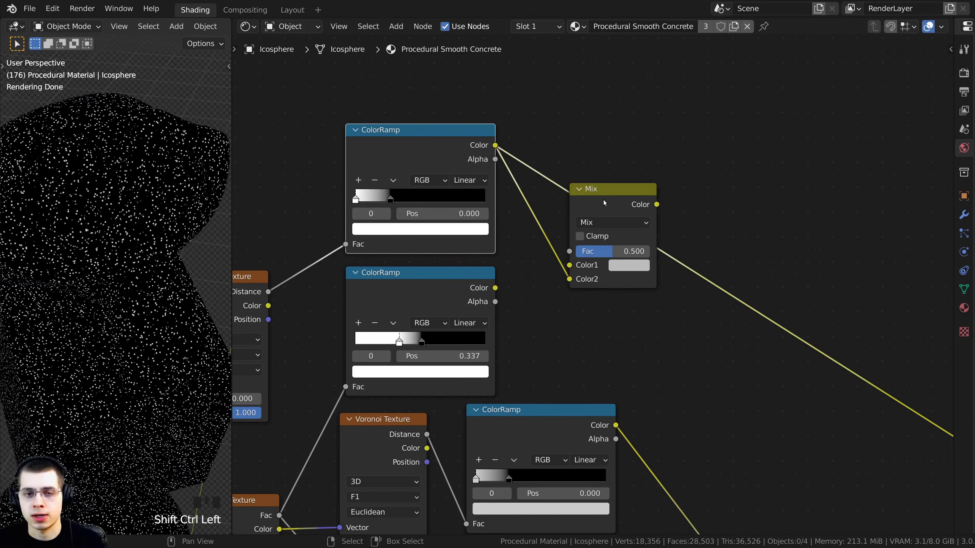
ctrl+shift+click(620, 197)
middle_drag(111, 291, 106, 297)
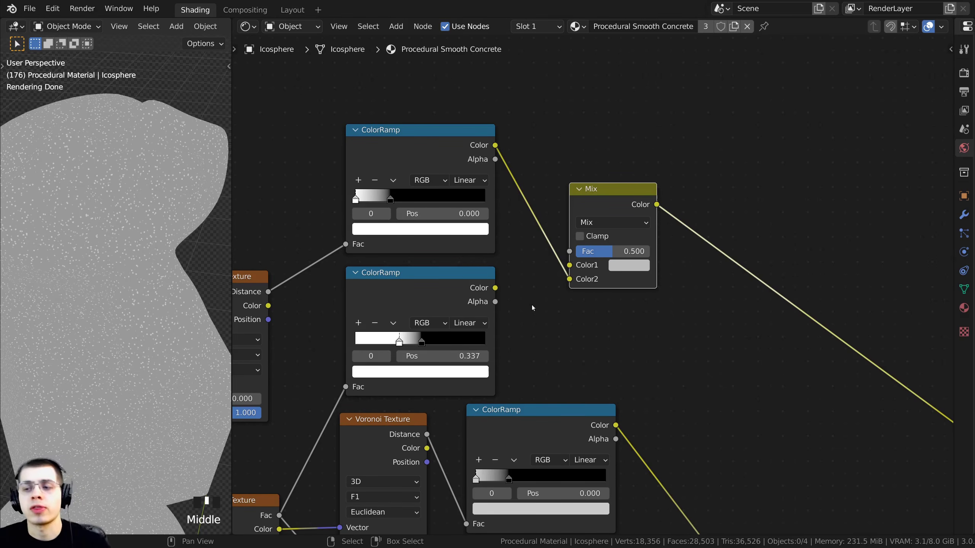
middle_drag(539, 298, 546, 292)
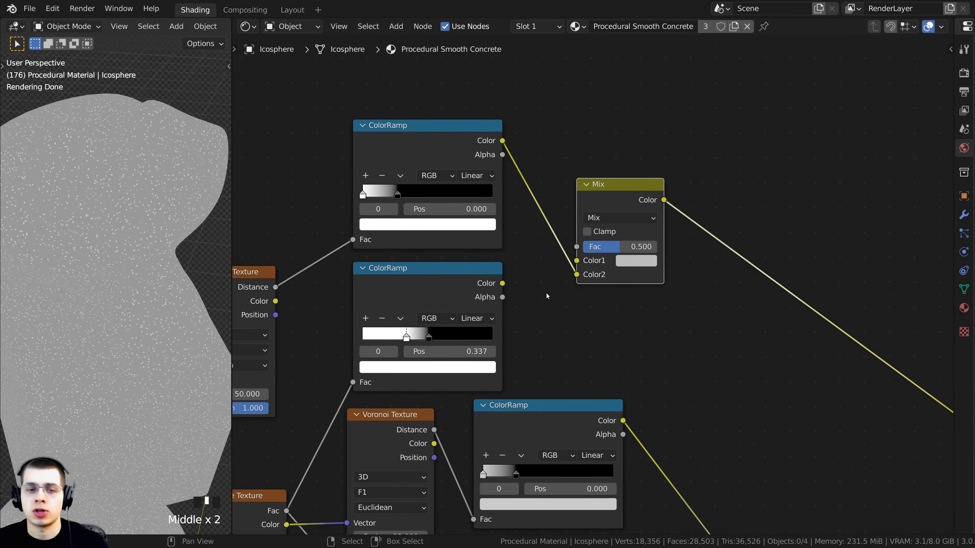
- Preview the noise-driven ColorRamp, link its Color to the Mix node's Fac, and preview the Mix output
ctrl+shift+click(453, 282)
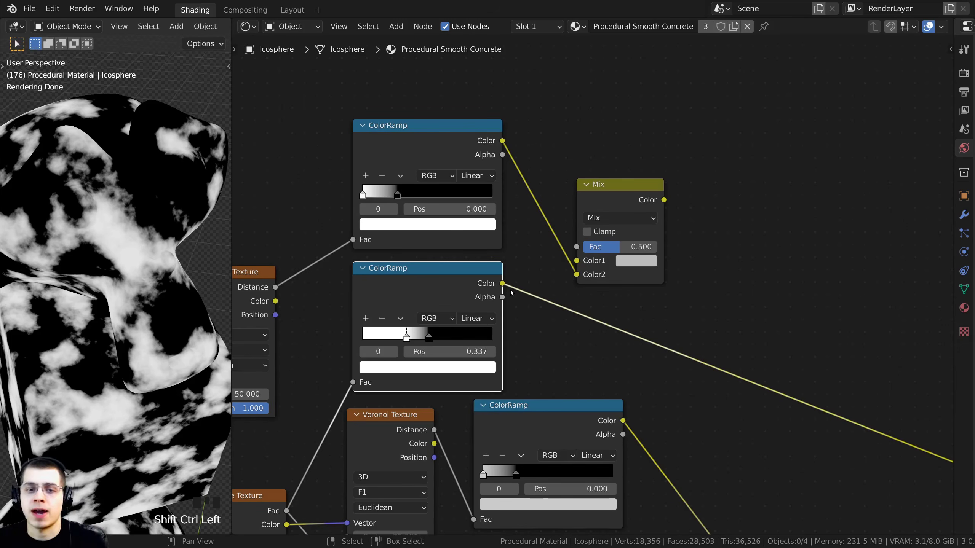
drag(501, 283, 579, 245)
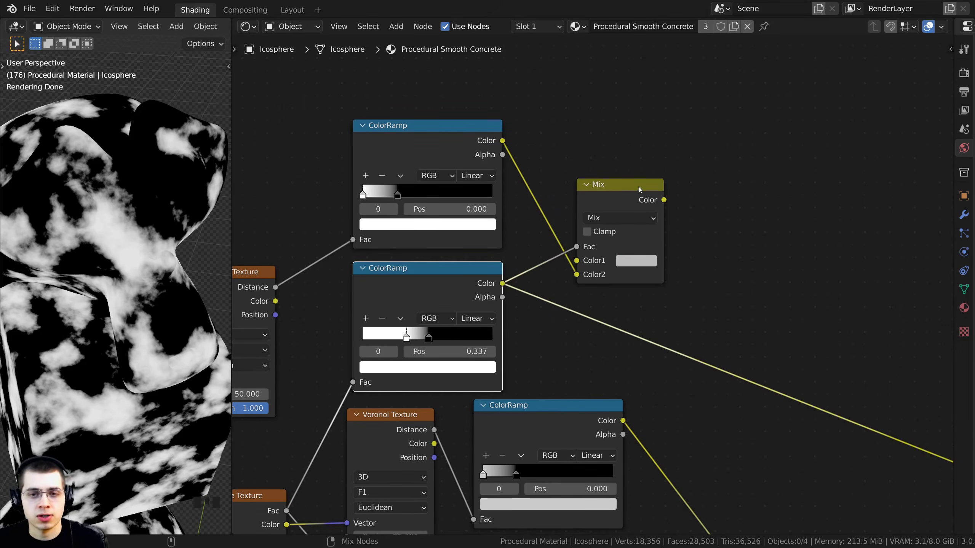
ctrl+shift+click(640, 198)
- Set the Mix node's Color1 to black (000000) and check the masked dots across the objects
scroll(605, 221, up, 1)
middle_drag(604, 231, 602, 228)
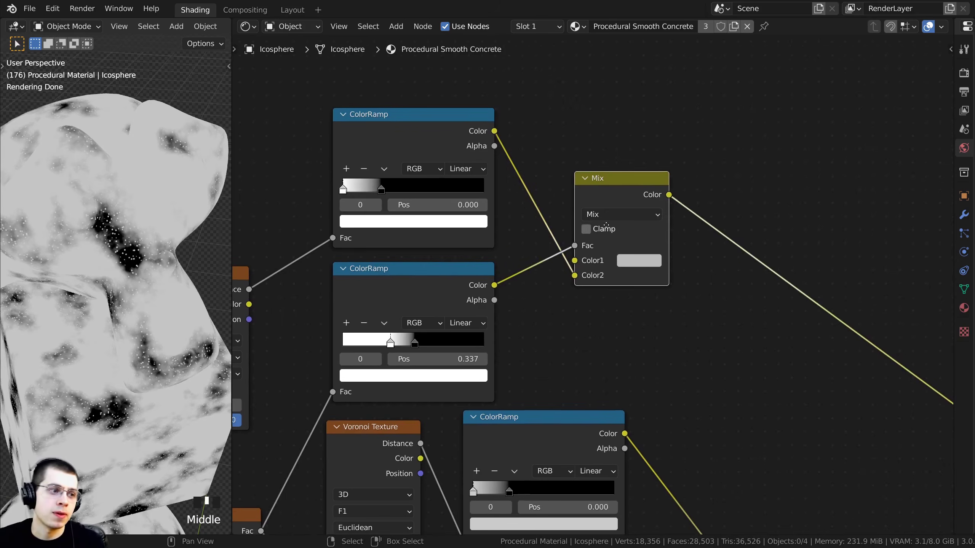
scroll(625, 239, up, 1)
click(627, 263)
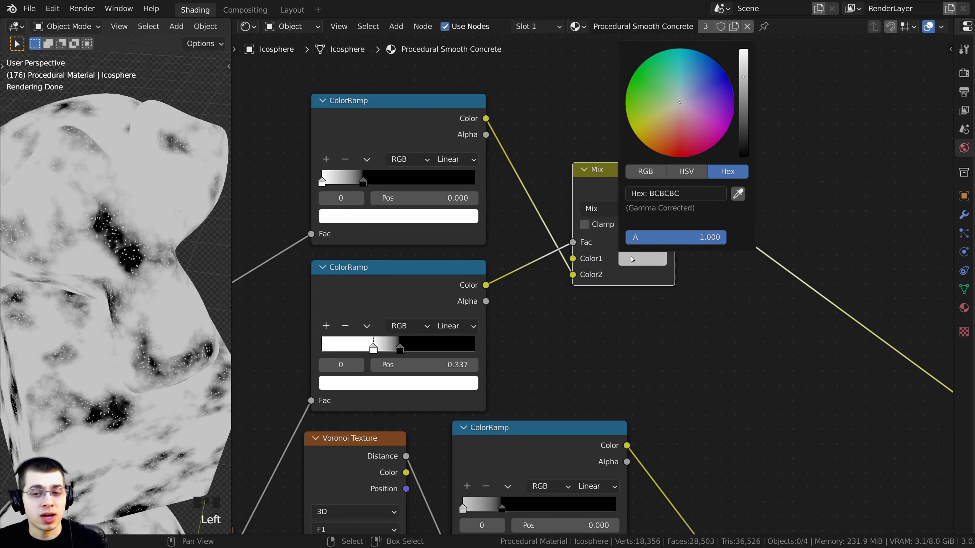
drag(743, 80, 744, 157)
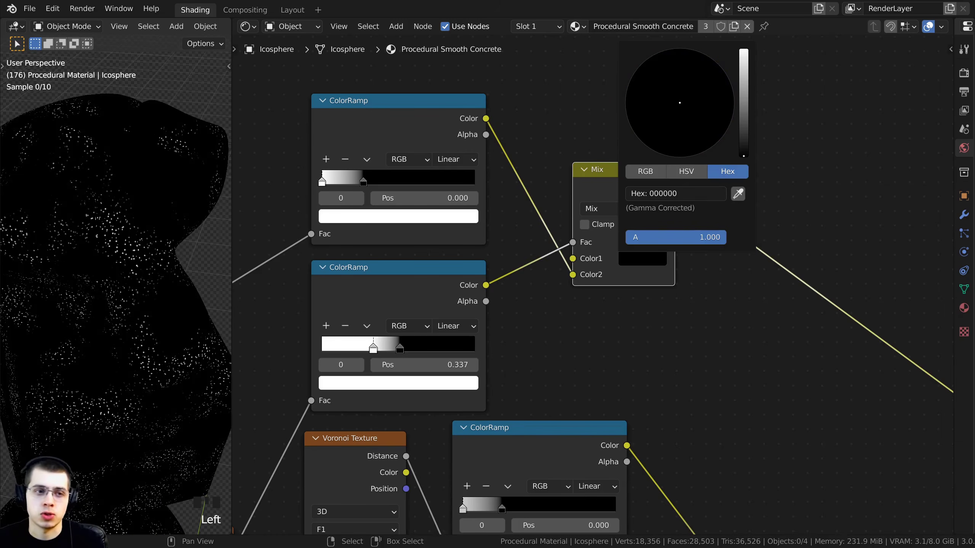
shift+middle_drag(108, 253, 172, 286)
scroll(102, 225, up, 2)
scroll(121, 212, up, 1)
scroll(157, 233, up, 2)
scroll(127, 253, down, 4)
scroll(153, 283, up, 2)
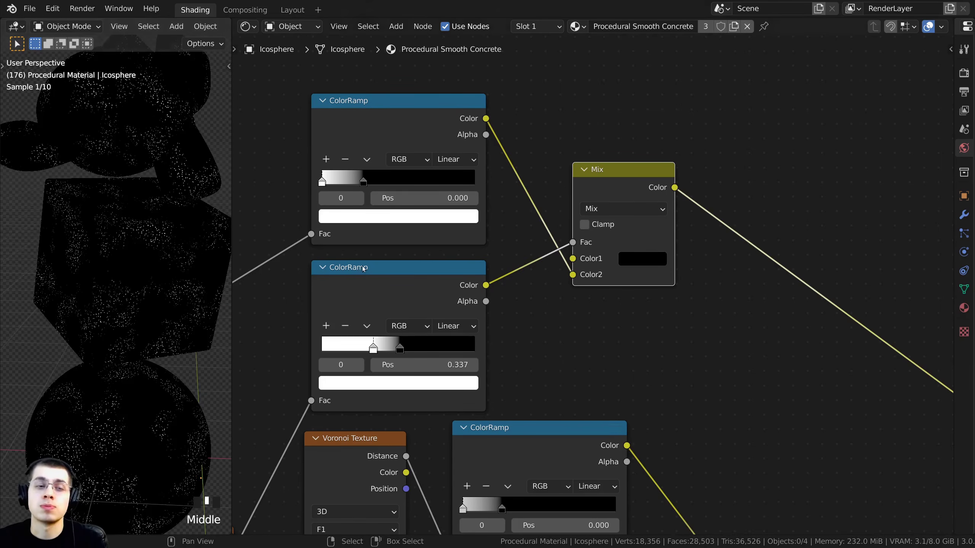
- Reposition the Mix node beside the two upper ColorRamps
scroll(606, 227, down, 1)
drag(605, 205, 596, 210)
scroll(596, 211, down, 6)
middle_drag(596, 211, 463, 133)
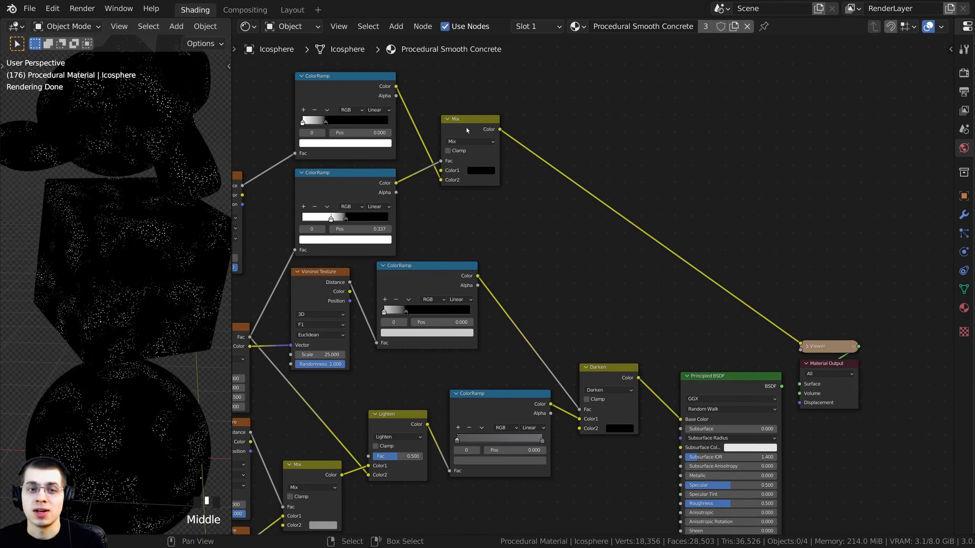
drag(470, 134, 456, 131)
- Duplicate the Darken node and insert the copy between the original Darken and the Principled BSDF
middle_drag(614, 378, 503, 310)
scroll(536, 312, up, 4)
click(533, 326)
scroll(502, 310, down, 2)
key(shift+d)
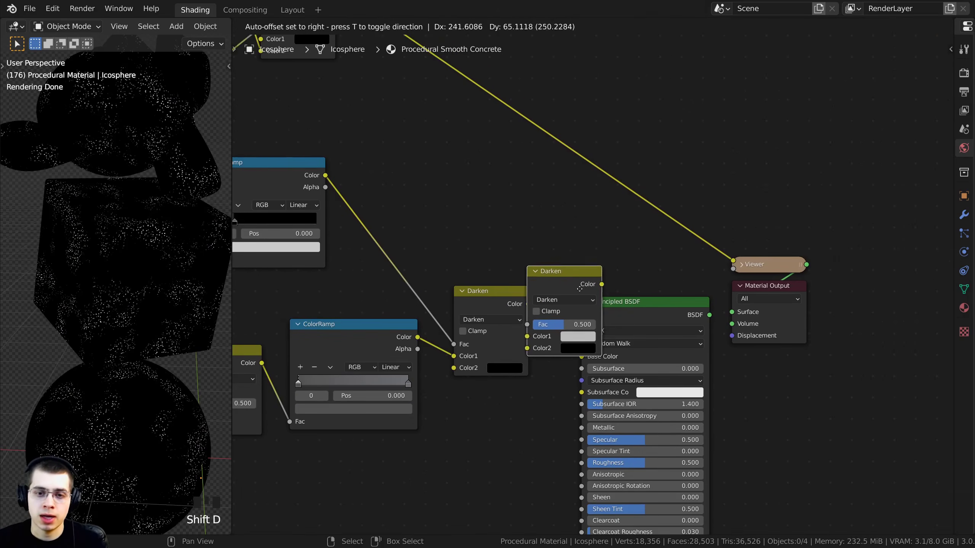
click(579, 299)
scroll(622, 301, down, 1)
middle_drag(667, 300, 595, 302)
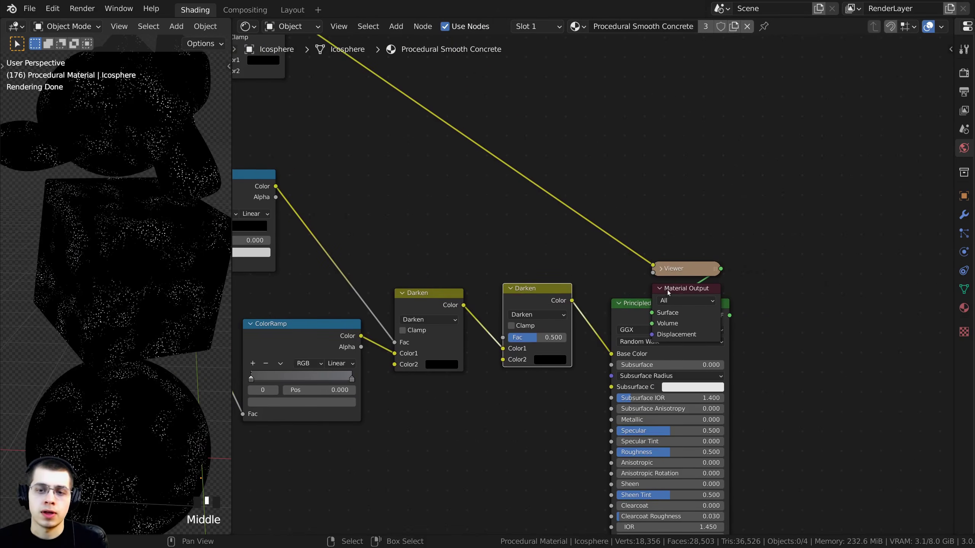
- Move the Material Output and Viewer nodes clear of the Principled BSDF and raise the new Darken node slightly
drag(669, 292, 752, 277)
drag(683, 268, 566, 260)
scroll(566, 260, down, 1)
middle_drag(567, 259, 648, 313)
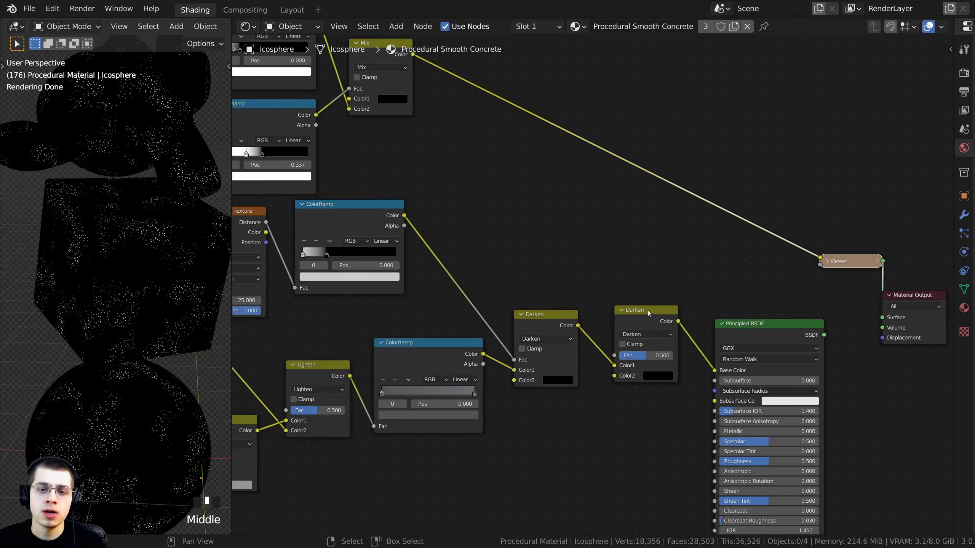
drag(648, 313, 648, 291)
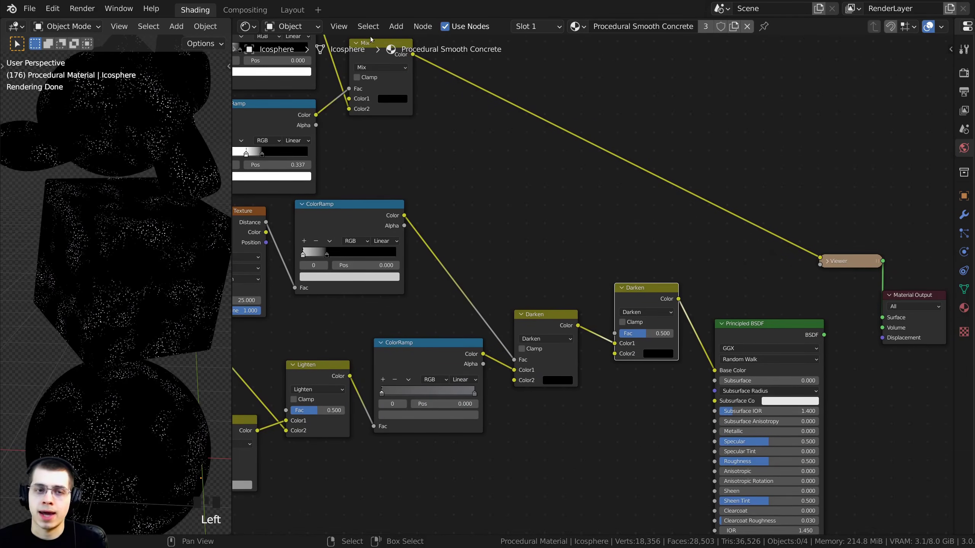
- Link the Mix node's Color output to the second Darken node's Fac and check that node's Color2
middle_drag(372, 39, 380, 87)
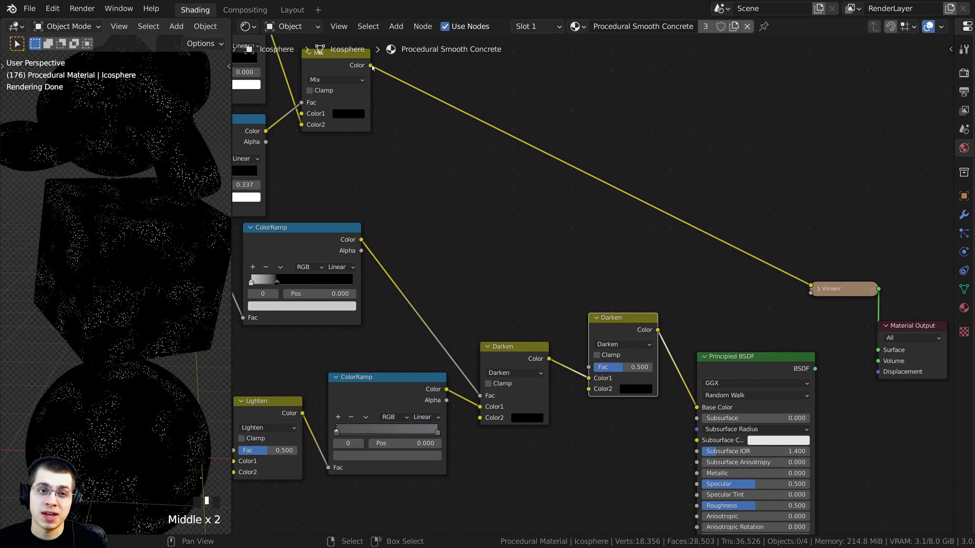
mouse_move(371, 65)
mouse_down()
mouse_move(413, 173)
mouse_move(493, 274)
mouse_move(589, 368)
mouse_up()
scroll(589, 368, up, 1)
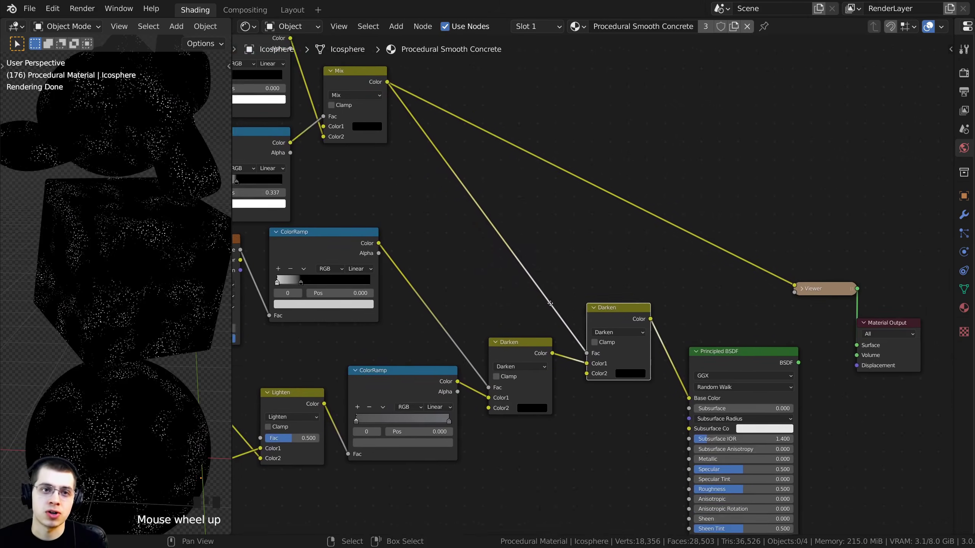
middle_drag(424, 377, 443, 367)
double_click(443, 367)
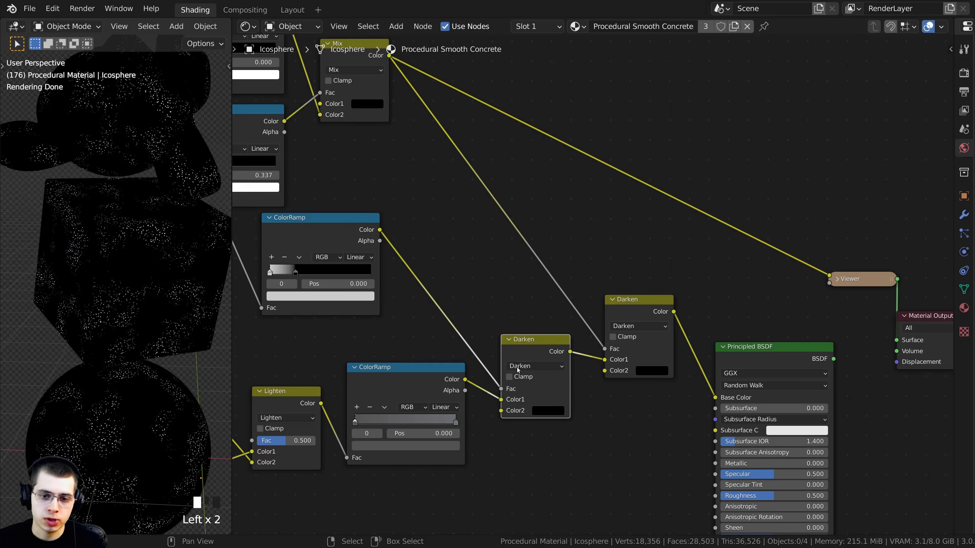
scroll(517, 369, up, 4)
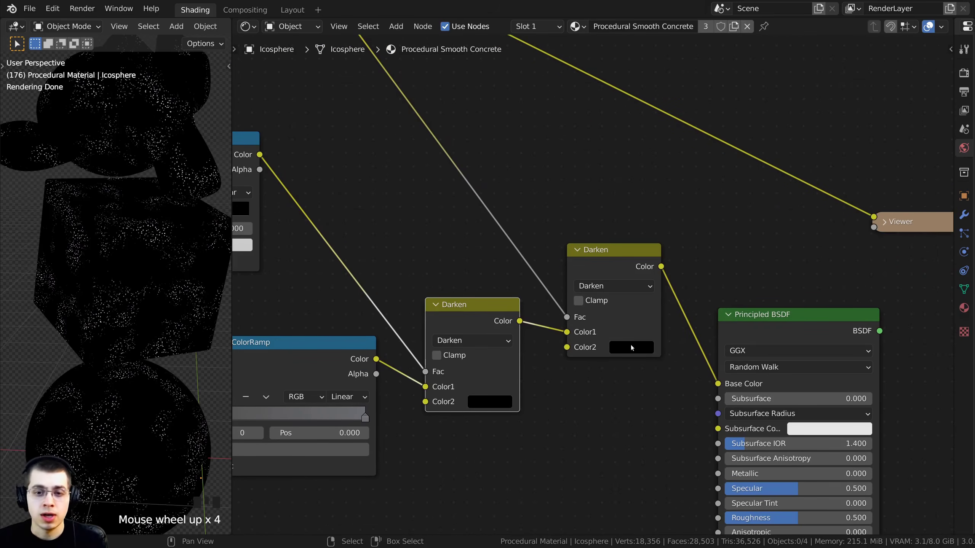
click(631, 348)
drag(714, 190, 725, 247)
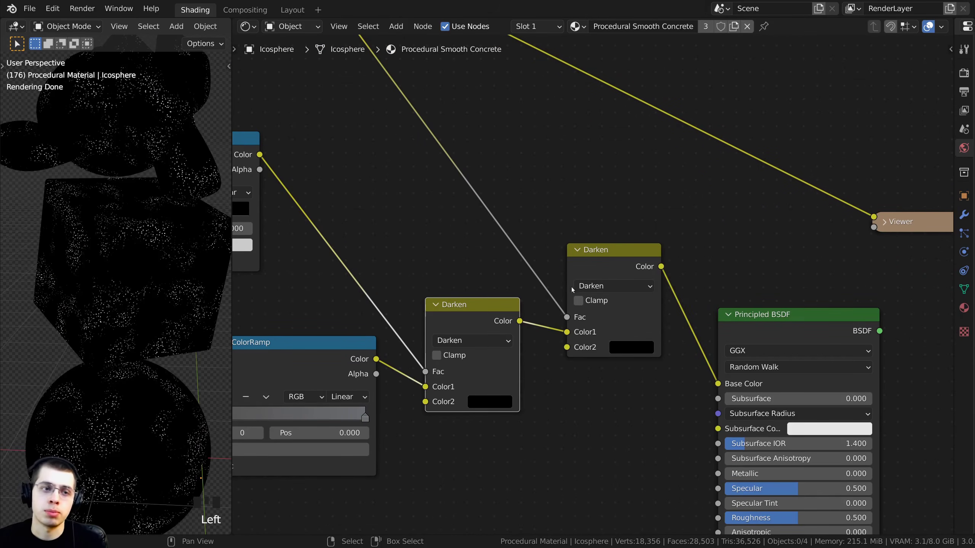
- Preview the second Darken node and examine the small dark dots up close on the monkey head
ctrl+shift+click(613, 268)
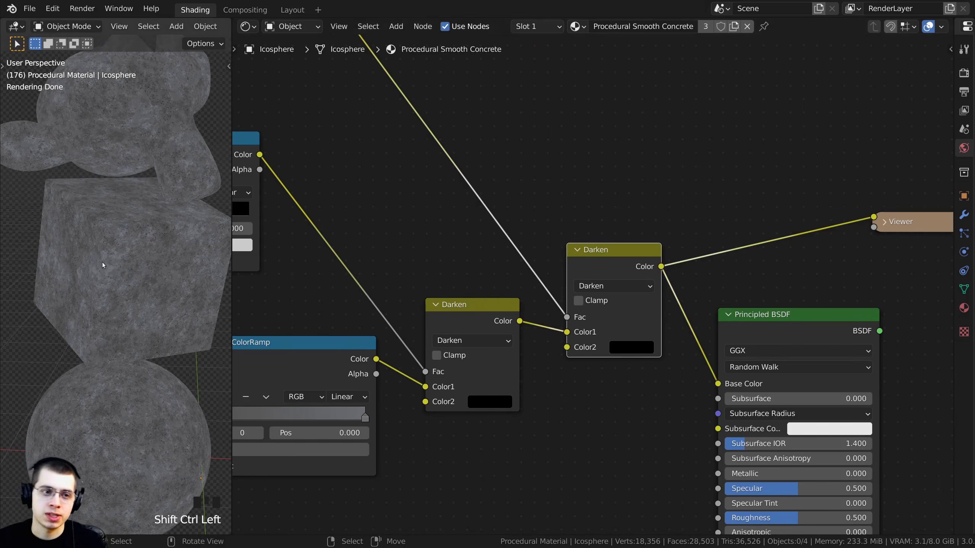
scroll(149, 212, up, 2)
shift+middle_drag(149, 212, 73, 313)
scroll(56, 339, up, 3)
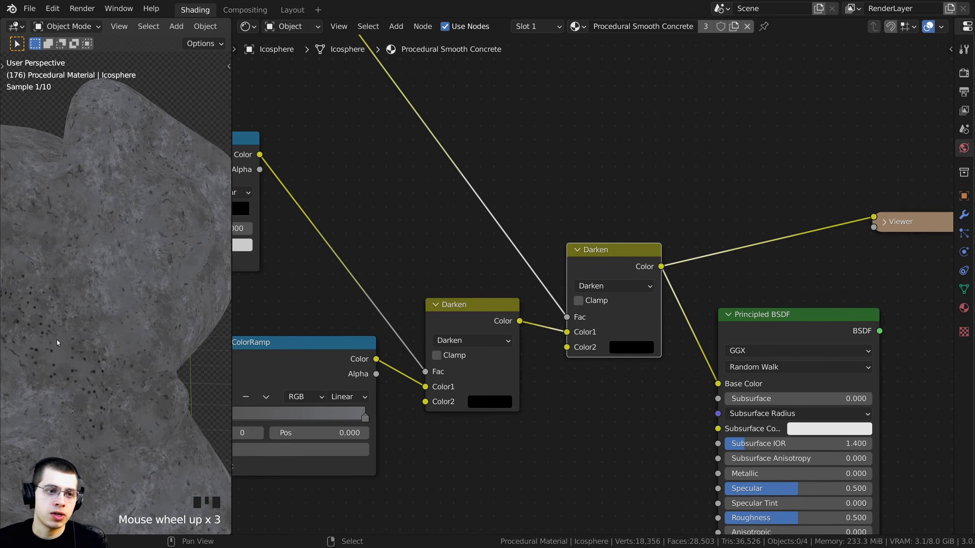
scroll(91, 228, up, 1)
shift+middle_drag(90, 228, 131, 354)
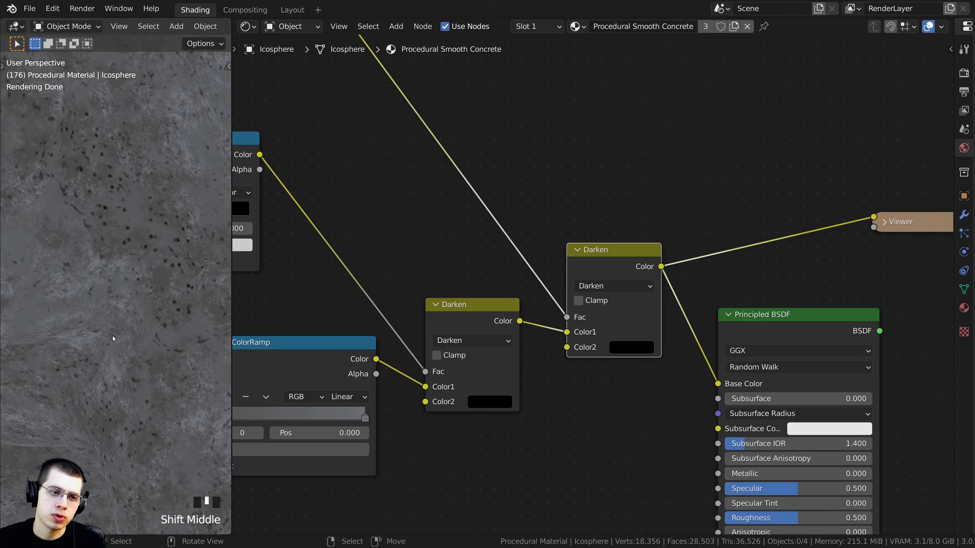
scroll(476, 331, down, 1)
- Compare the concrete colour with and without the small dots by alternately previewing the first and second Darken nodes
middle_drag(476, 331, 565, 286)
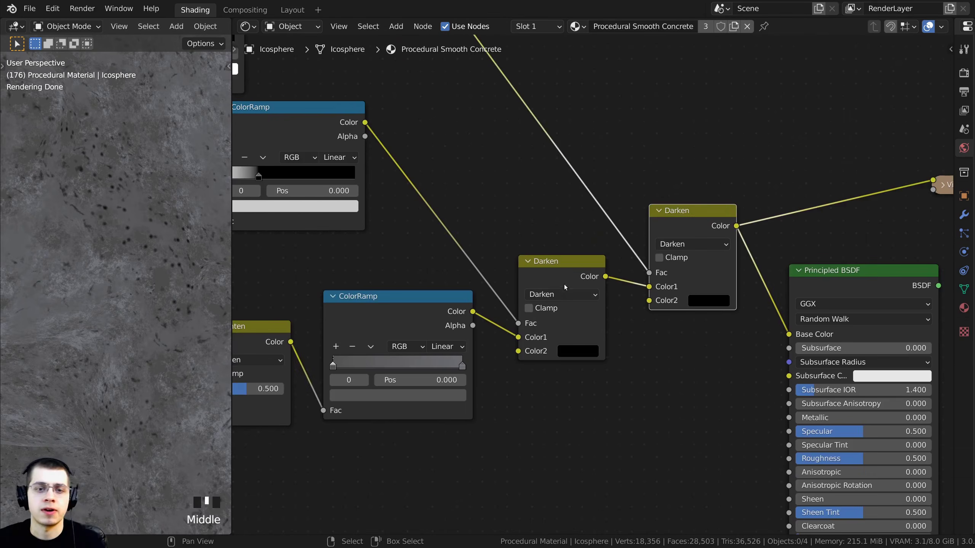
ctrl+shift+click(552, 267)
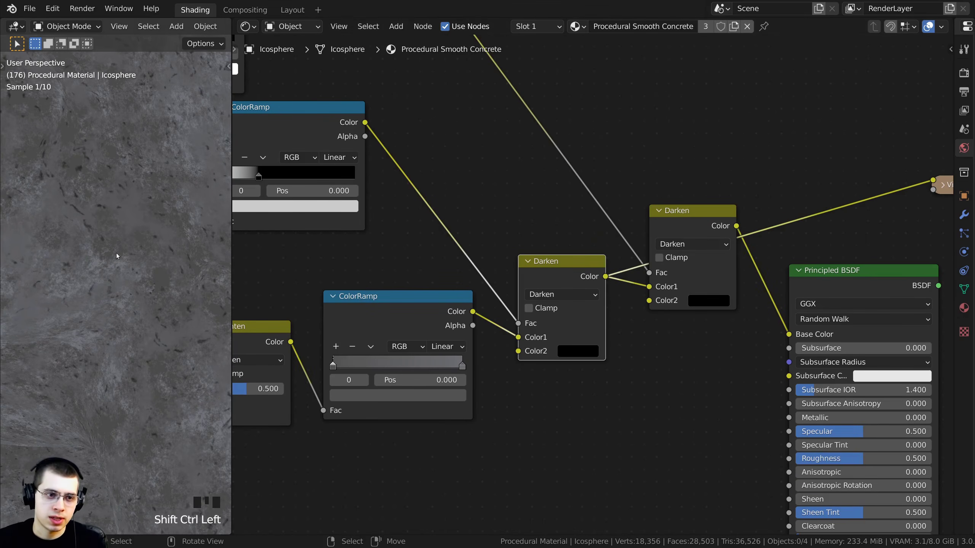
ctrl+shift+click(685, 221)
scroll(207, 254, down, 1)
ctrl+shift+click(557, 276)
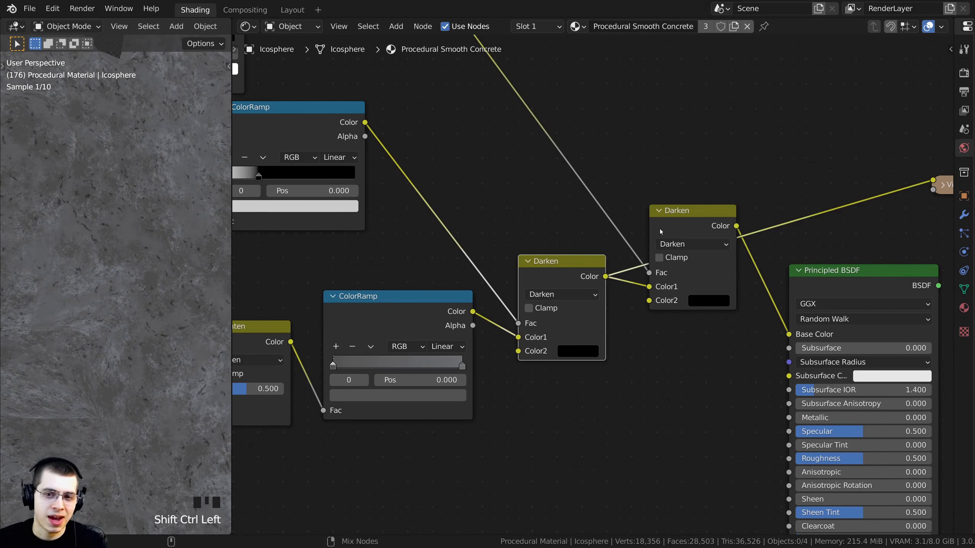
ctrl+shift+click(659, 229)
ctrl+shift+click(580, 268)
ctrl+shift+click(660, 231)
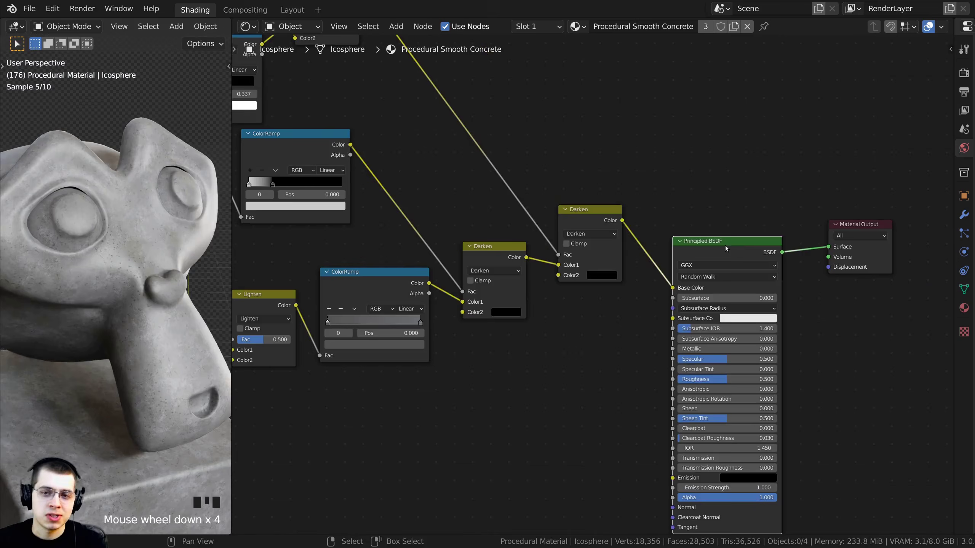
- Preview the full Principled BSDF shader on all the objects and nudge it and the second Darken node into a tidier layout
ctrl+shift+click(726, 246)
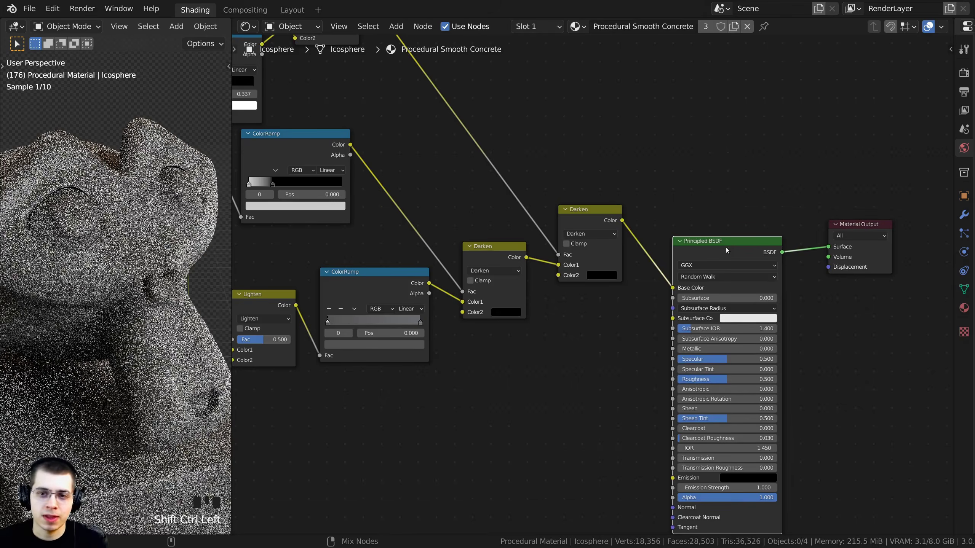
drag(726, 246, 727, 238)
scroll(153, 276, down, 4)
scroll(154, 277, up, 1)
middle_drag(142, 284, 169, 288)
shift+middle_drag(169, 288, 118, 227)
scroll(115, 289, down, 1)
key(a)
key(a)
shift+middle_drag(139, 290, 140, 283)
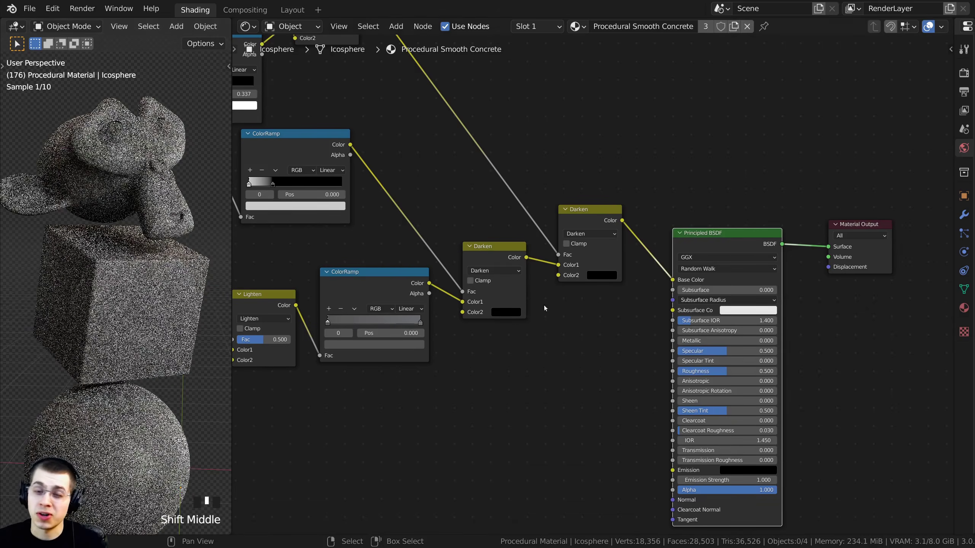
middle_drag(584, 262, 620, 226)
drag(622, 181, 620, 184)
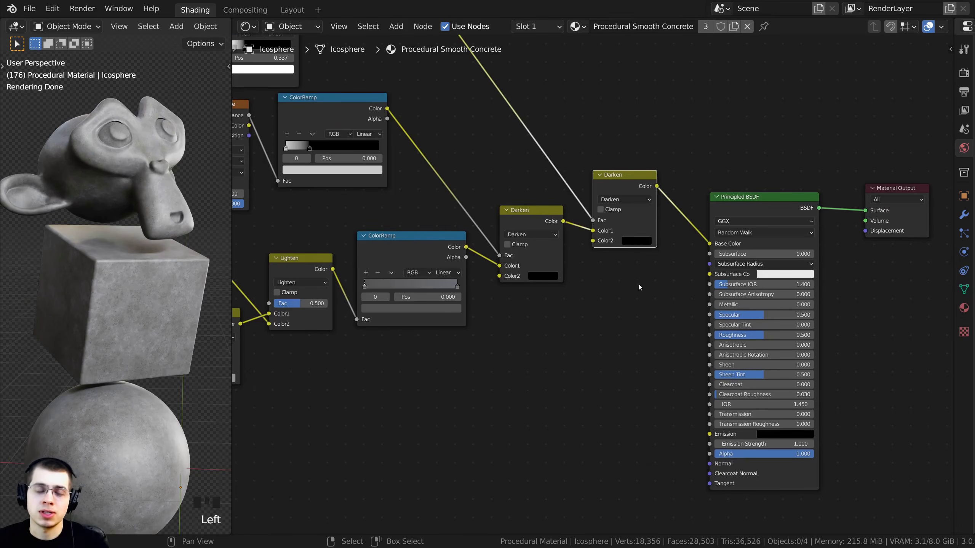
scroll(634, 315, up, 1)
middle_drag(634, 315, 629, 263)
scroll(687, 379, up, 1)
middle_drag(686, 380, 711, 398)
click(738, 451)
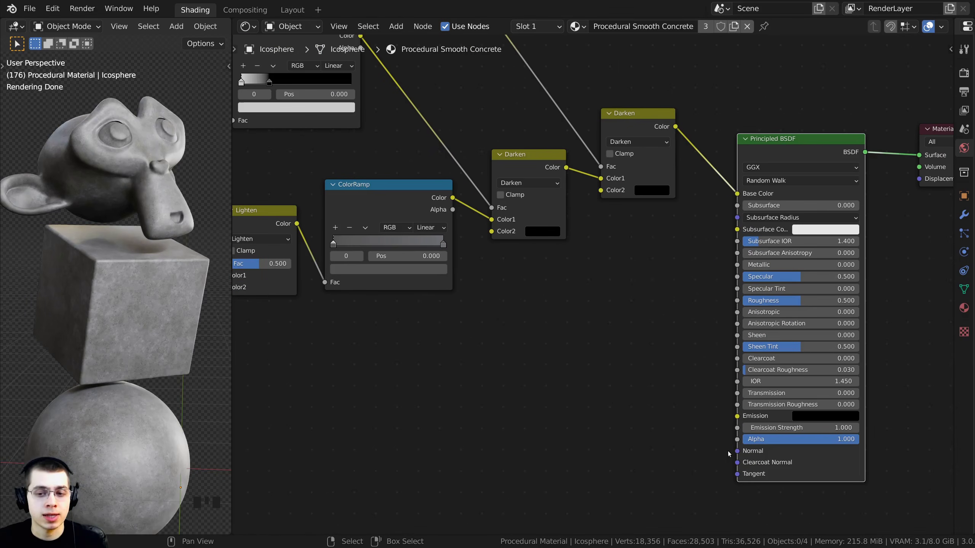
drag(737, 451, 515, 303)
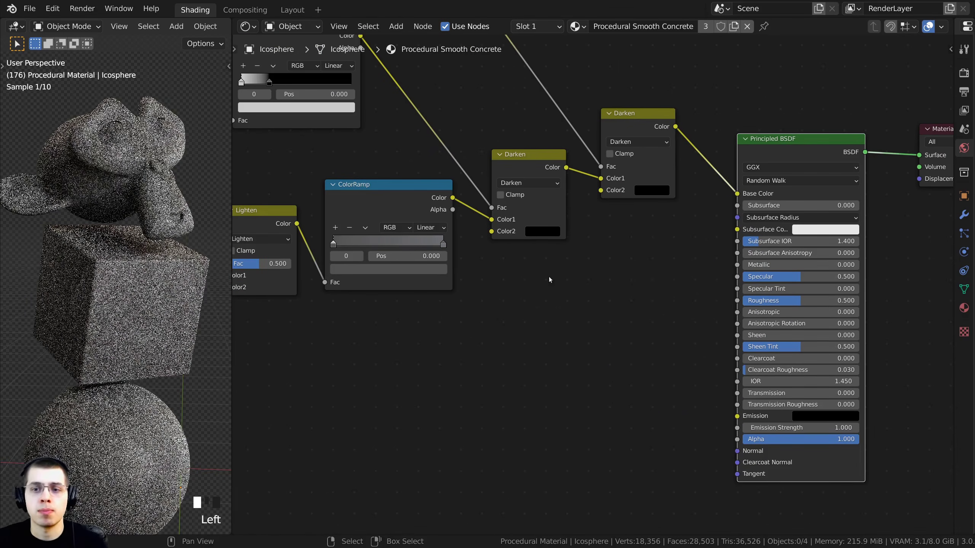
scroll(794, 302, up, 1)
middle_drag(794, 302, 760, 309)
drag(698, 307, 546, 332)
scroll(552, 330, down, 1)
middle_drag(559, 327, 596, 329)
- Link the second Darken node's Color output to the Principled BSDF's Roughness input and check the gloss on the objects
drag(599, 122, 596, 123)
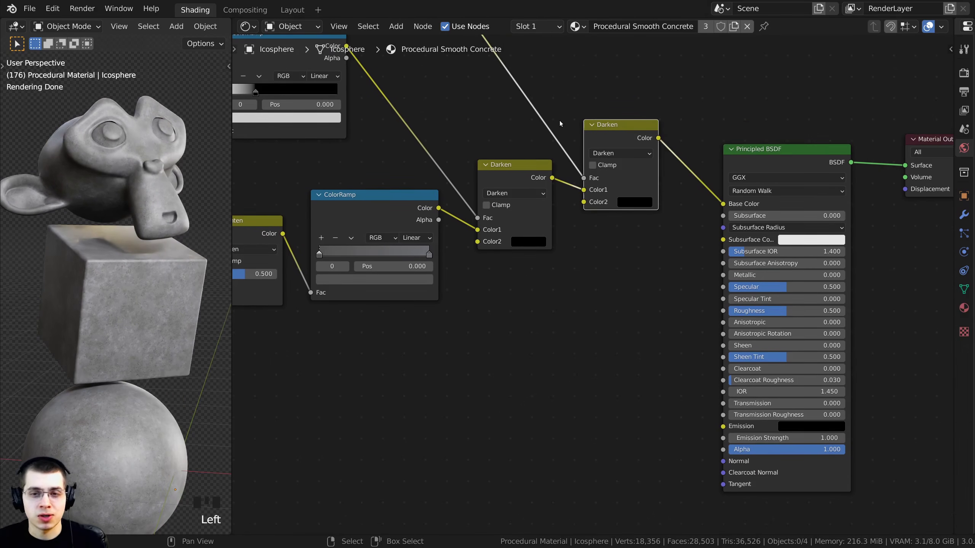
drag(659, 138, 667, 120)
scroll(647, 135, up, 1)
middle_drag(649, 138, 650, 106)
drag(661, 107, 730, 293)
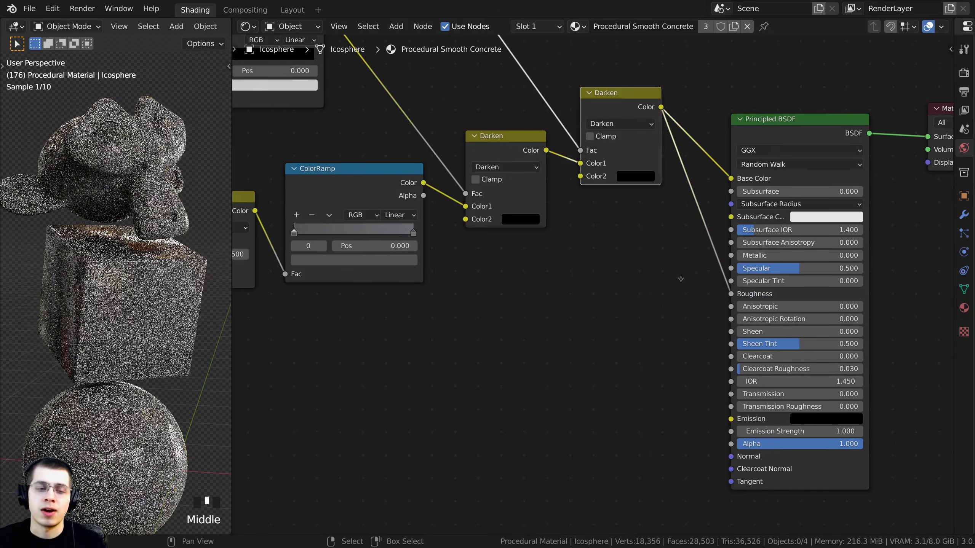
middle_drag(224, 295, 199, 300)
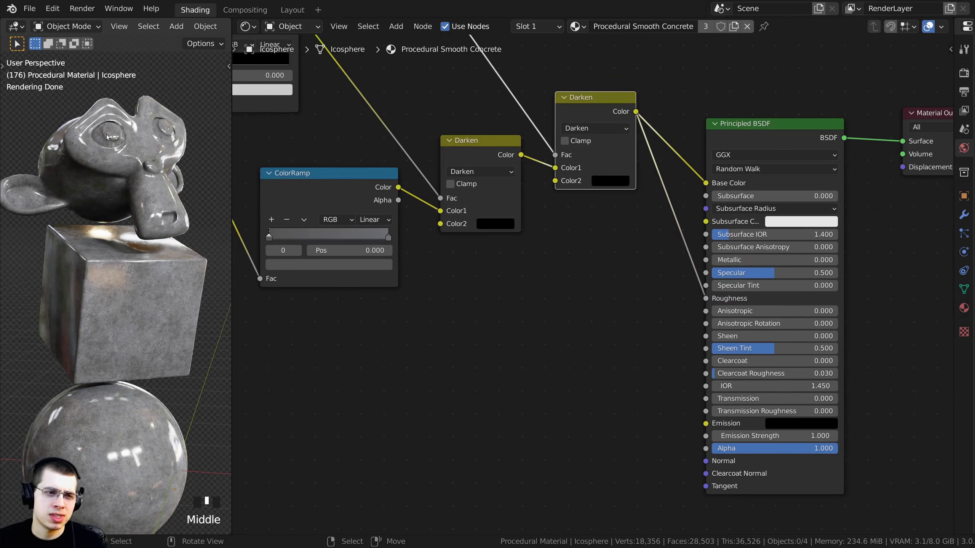
scroll(106, 177, up, 1)
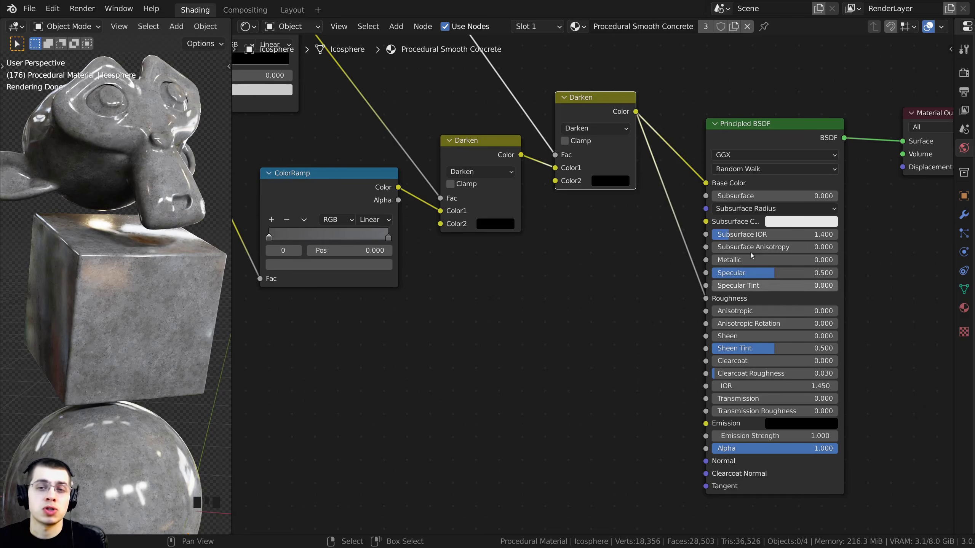
- Insert a ColorRamp node on the link between the second Darken node and the Principled BSDF's Roughness
key(shift+a)
click(622, 182)
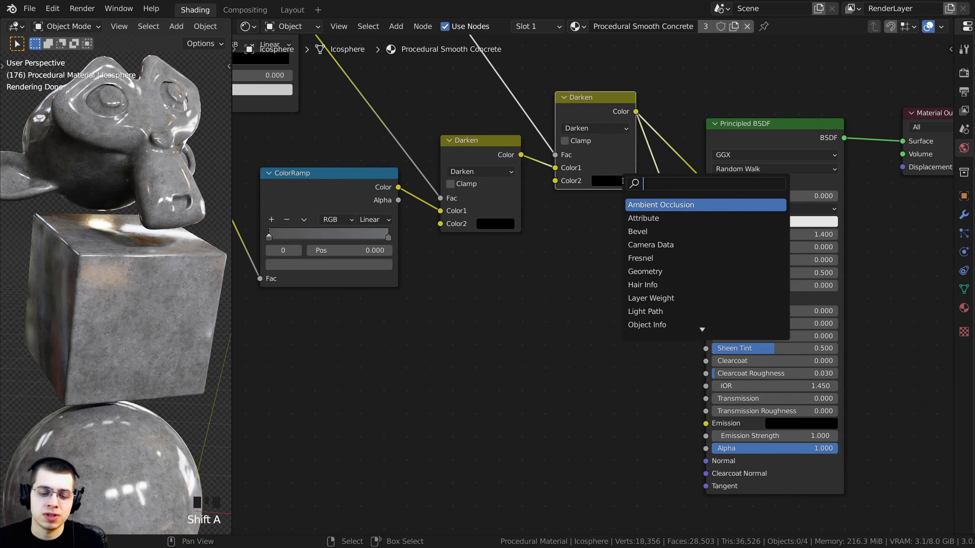
text(col)
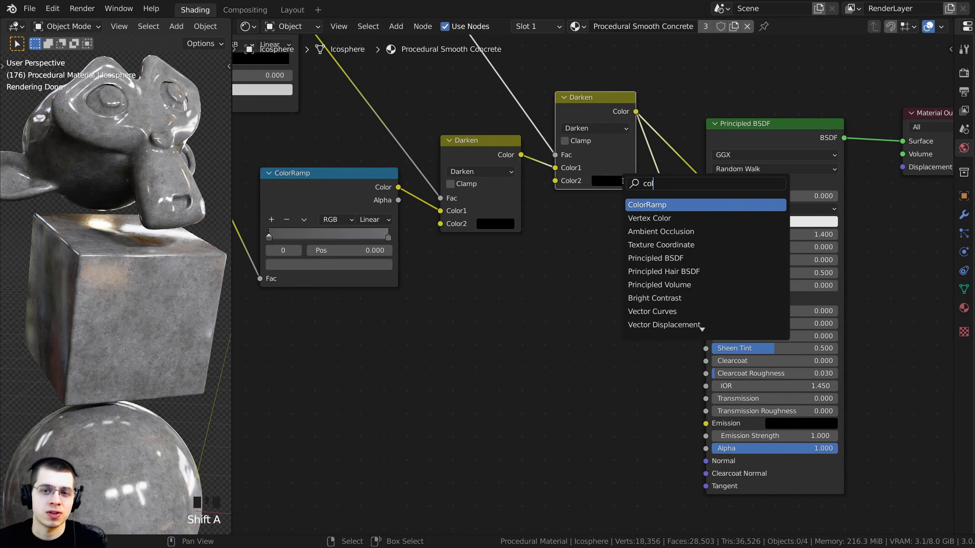
click(642, 205)
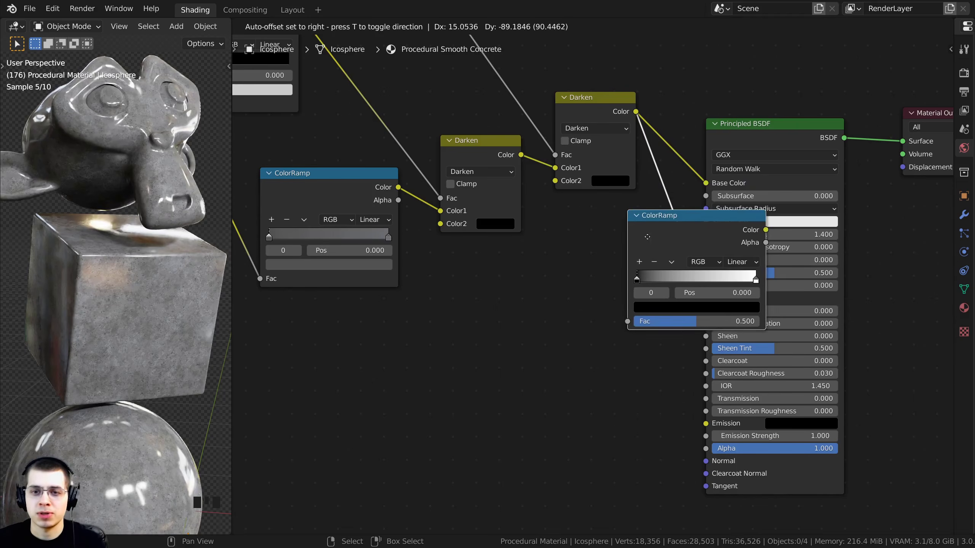
click(677, 228)
middle_drag(680, 231, 565, 244)
drag(565, 244, 590, 264)
middle_drag(576, 263, 544, 276)
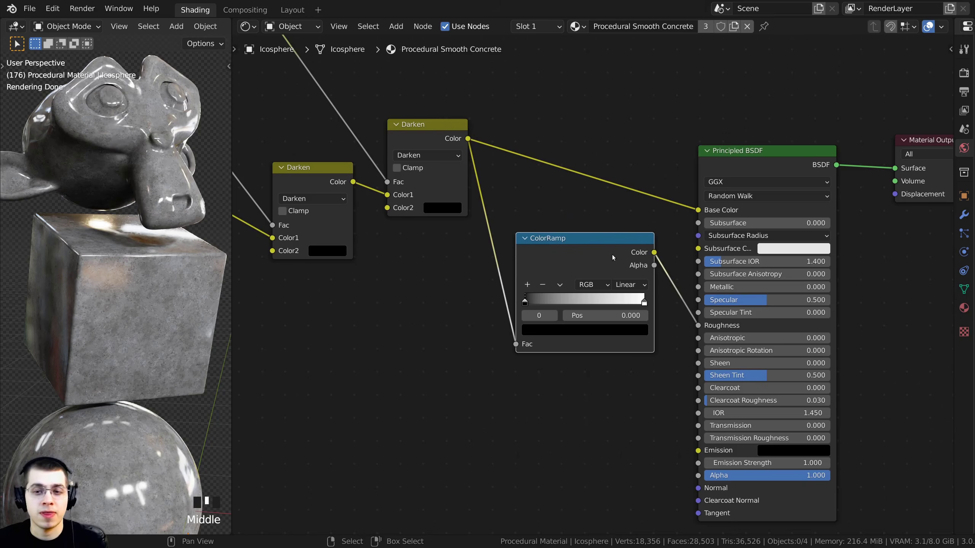
- Set the black stop of the roughness ColorRamp to the light grey hex B2B2B2
drag(528, 287, 542, 301)
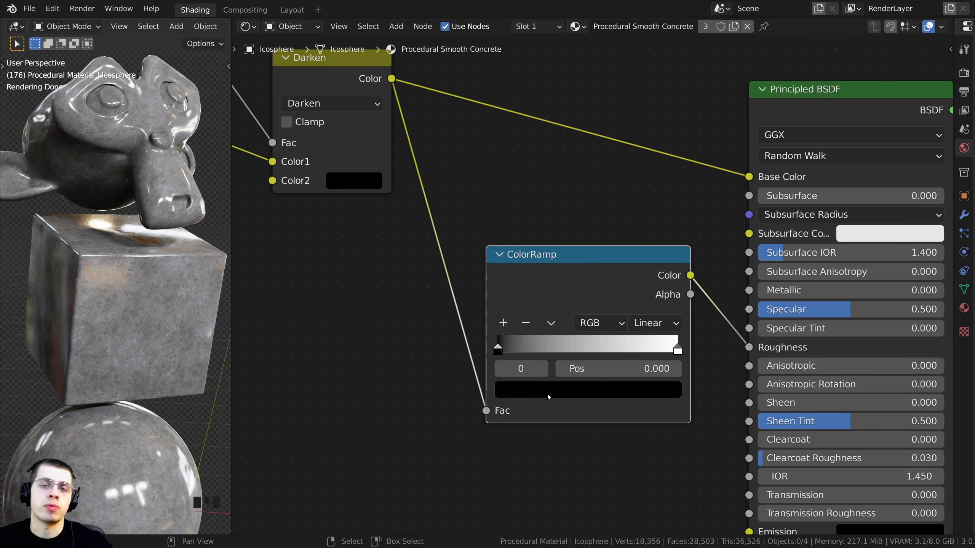
mouse_move(500, 349)
mouse_down()
mouse_move(517, 349)
mouse_move(495, 350)
mouse_up()
click(567, 389)
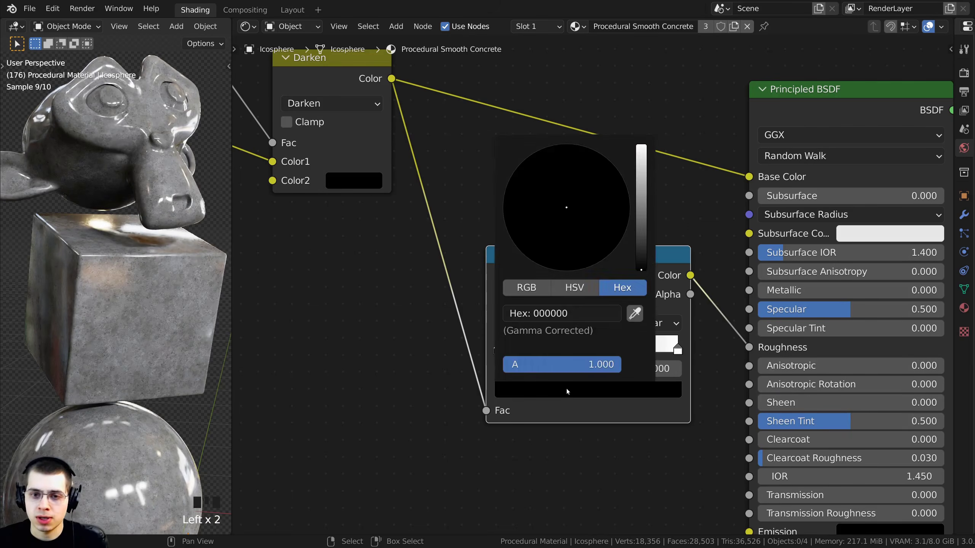
click(640, 260)
drag(641, 260, 641, 187)
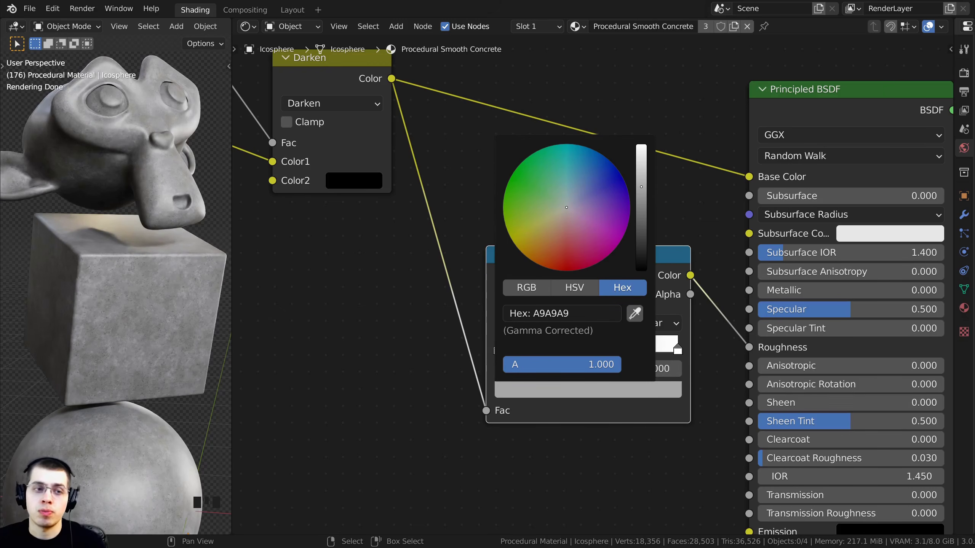
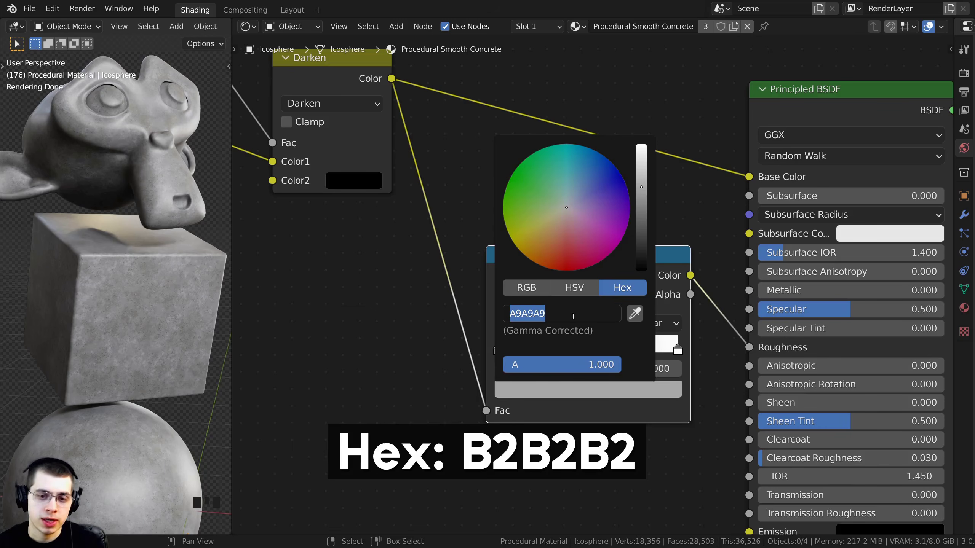
text(b2b2)
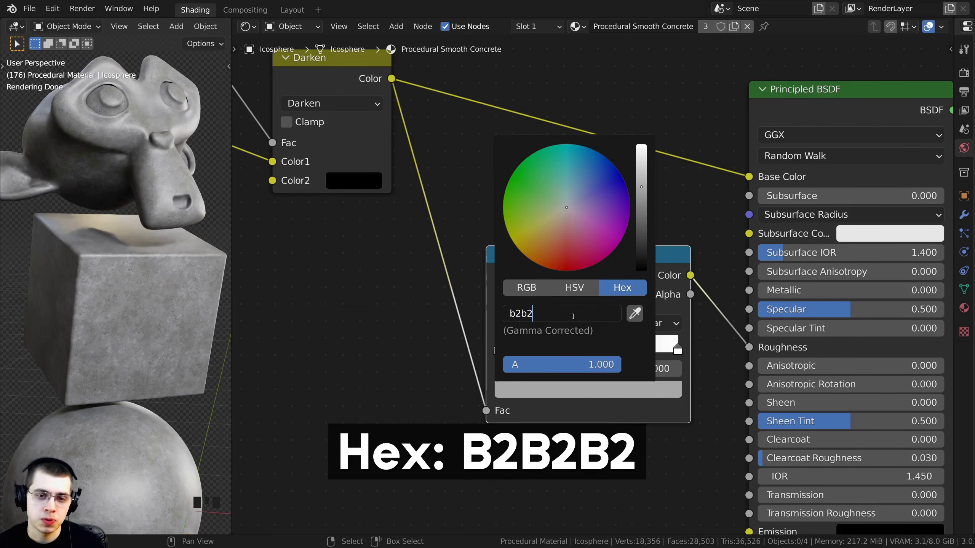
key(Return)
- Examine the concrete's new roughness on the monkey head, cube and sphere
mouse_move(71, 298)
middle_down()
mouse_move(132, 229)
mouse_move(76, 302)
middle_up()
scroll(537, 298, down, 4)
scroll(562, 296, up, 2)
drag(561, 296, 550, 286)
scroll(501, 316, down, 4)
shift+middle_drag(85, 332, 85, 279)
scroll(547, 263, up, 1)
scroll(551, 261, down, 1)
drag(551, 261, 561, 264)
scroll(557, 270, down, 2)
middle_drag(554, 273, 583, 242)
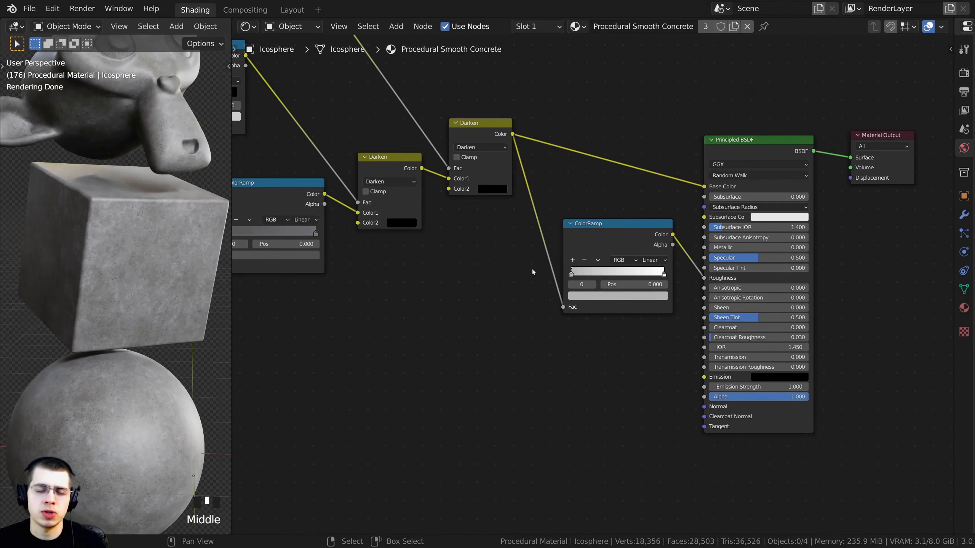
- Move the roughness ColorRamp slightly closer to the Principled BSDF
drag(615, 235, 626, 230)
scroll(648, 261, up, 2)
middle_drag(615, 269, 669, 308)
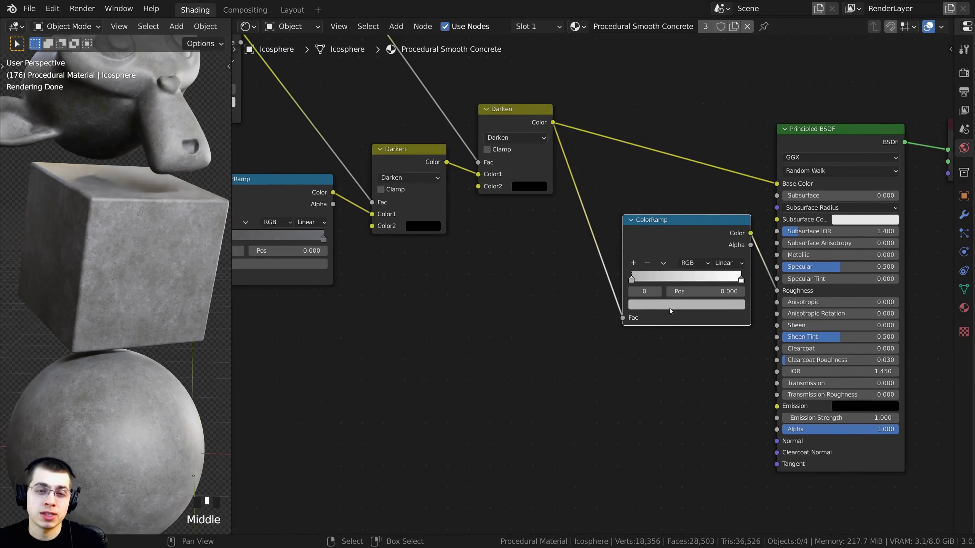
scroll(671, 308, down, 2)
middle_drag(761, 373, 731, 319)
scroll(599, 297, up, 1)
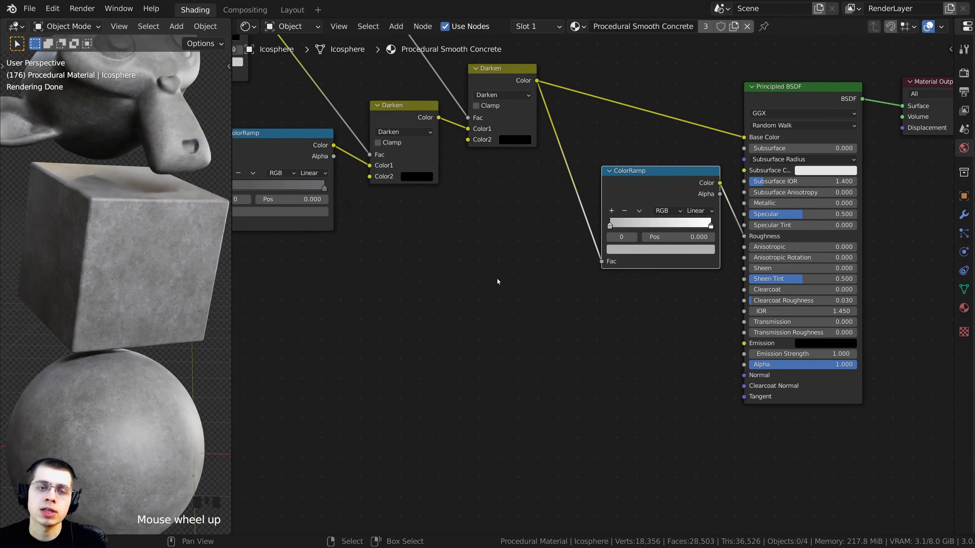
middle_drag(593, 222, 606, 255)
drag(646, 225, 650, 226)
- Add a Bump node in the empty area below the Darken nodes and the roughness ColorRamp
scroll(573, 229, down, 2)
key(a)
scroll(657, 227, down, 4)
middle_drag(573, 229, 679, 250)
middle_drag(529, 281, 545, 302)
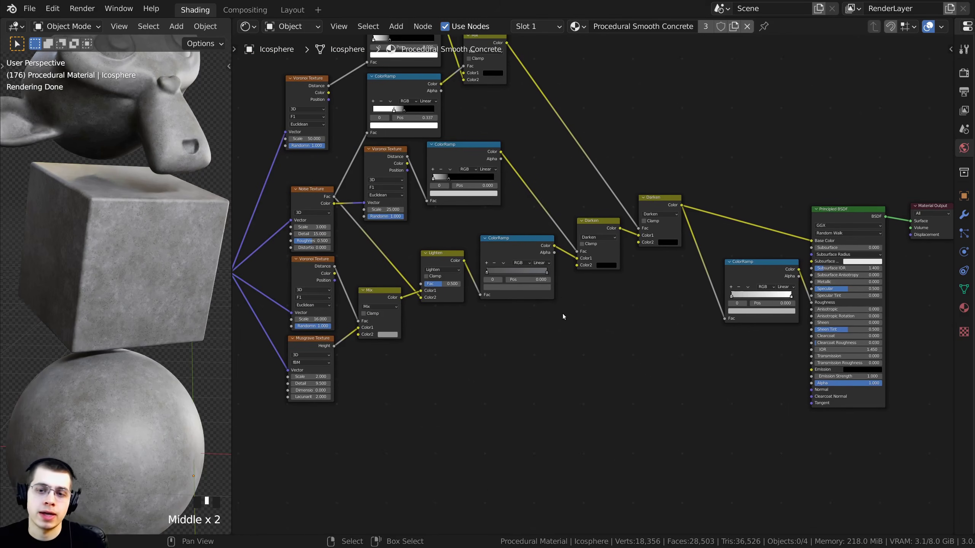
scroll(562, 316, up, 2)
key(shift+a)
click(563, 305)
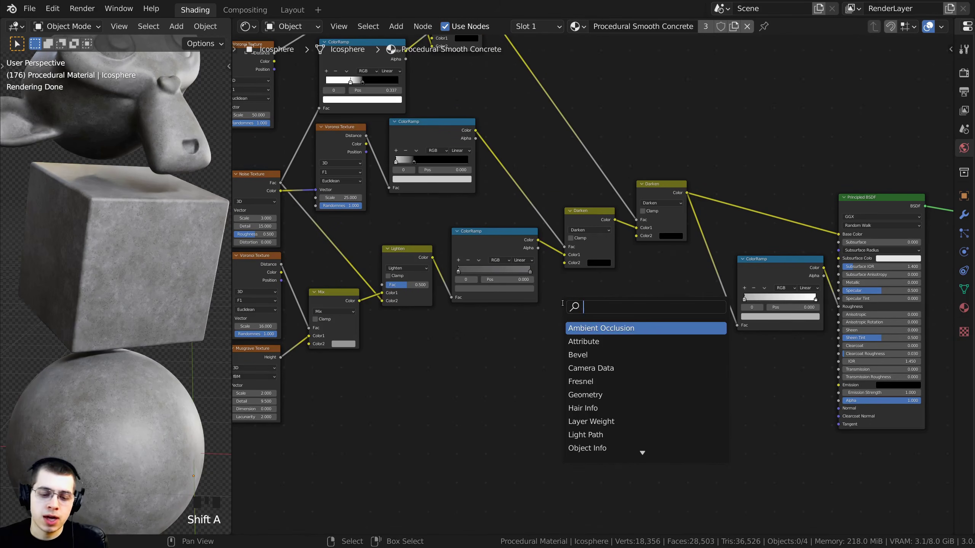
text(bum)
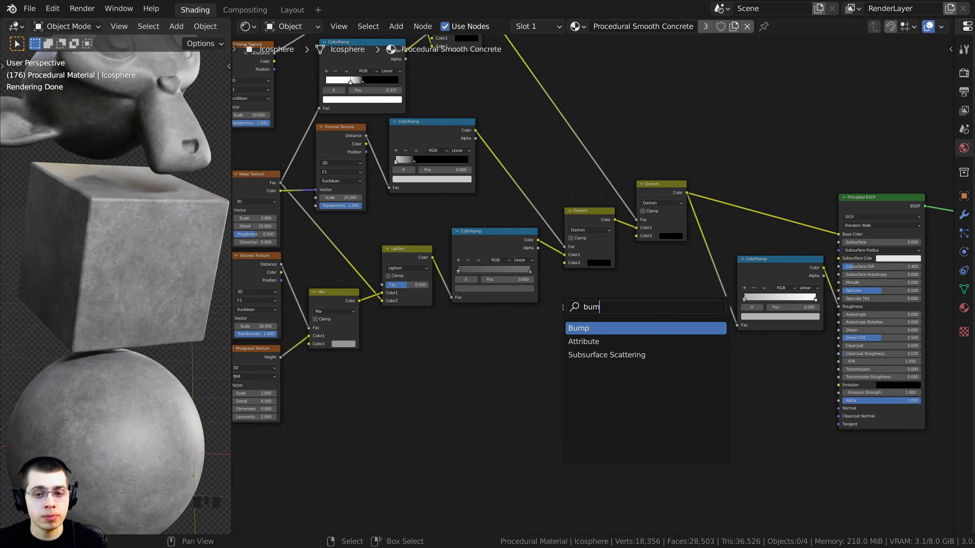
click(577, 327)
click(598, 352)
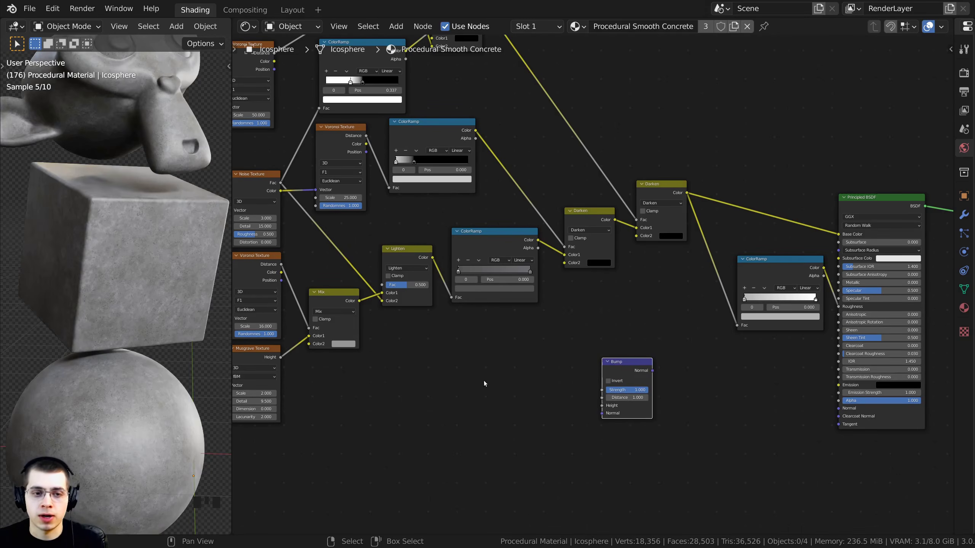
- Link the Musgrave Texture's Height output directly to the Principled BSDF's Normal input and bring the cube's surface into close view
scroll(484, 380, down, 2)
middle_drag(371, 317, 294, 300)
scroll(502, 299, up, 5)
click(386, 303)
scroll(487, 305, down, 5)
scroll(679, 333, up, 1)
middle_drag(553, 338, 647, 329)
drag(294, 290, 851, 341)
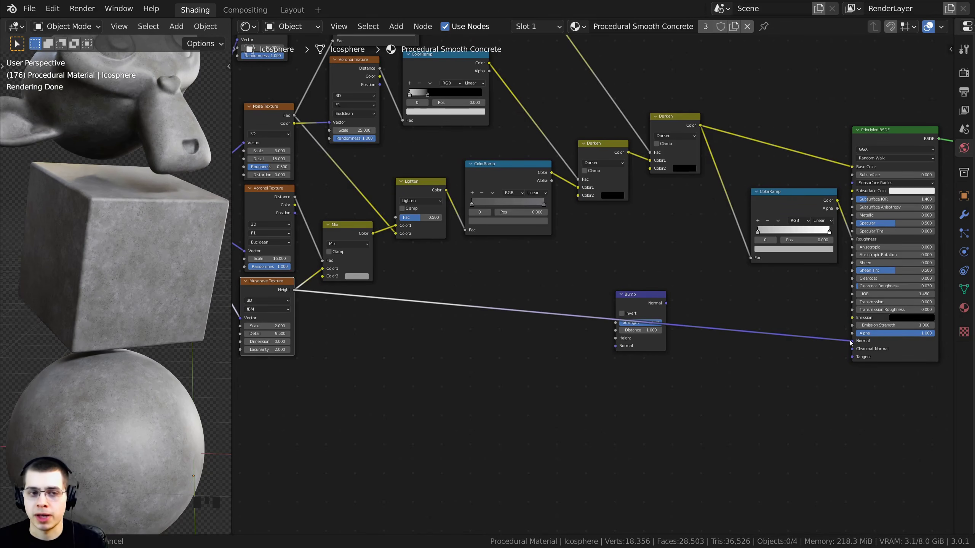
shift+middle_drag(84, 305, 173, 277)
scroll(136, 256, up, 5)
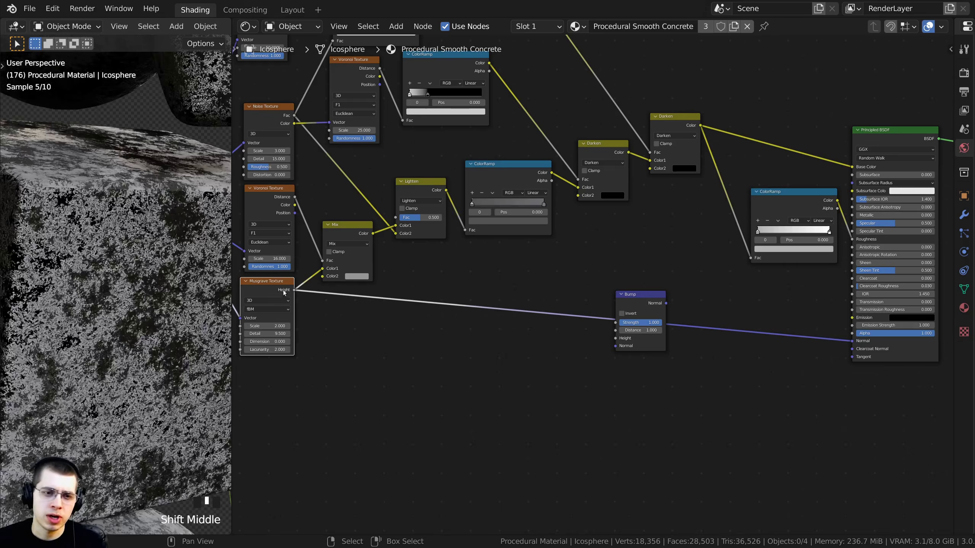
drag(528, 156, 496, 214)
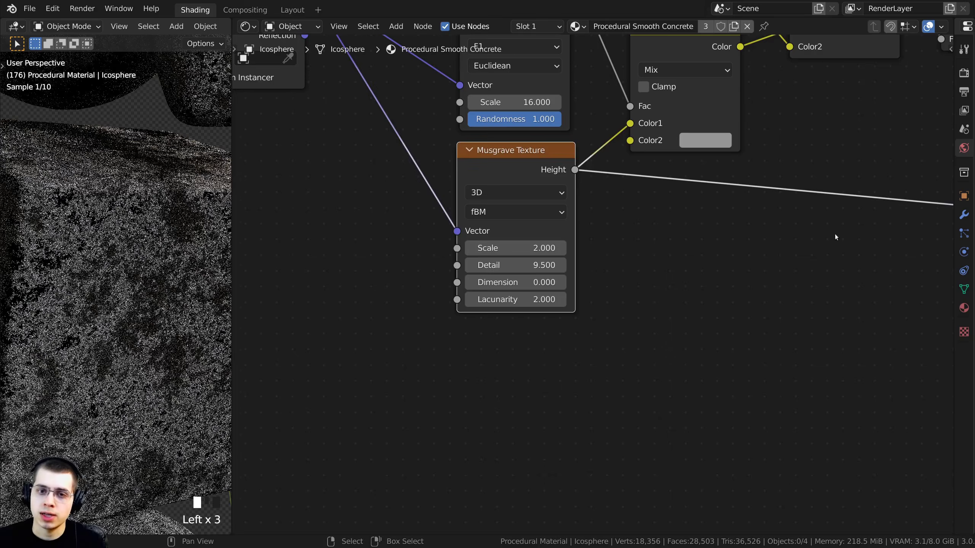
- Insert the Bump node on the link between the Musgrave Texture and the Principled BSDF's Normal input
middle_drag(836, 237, 667, 254)
scroll(714, 286, down, 1)
middle_drag(714, 286, 691, 292)
scroll(673, 304, up, 2)
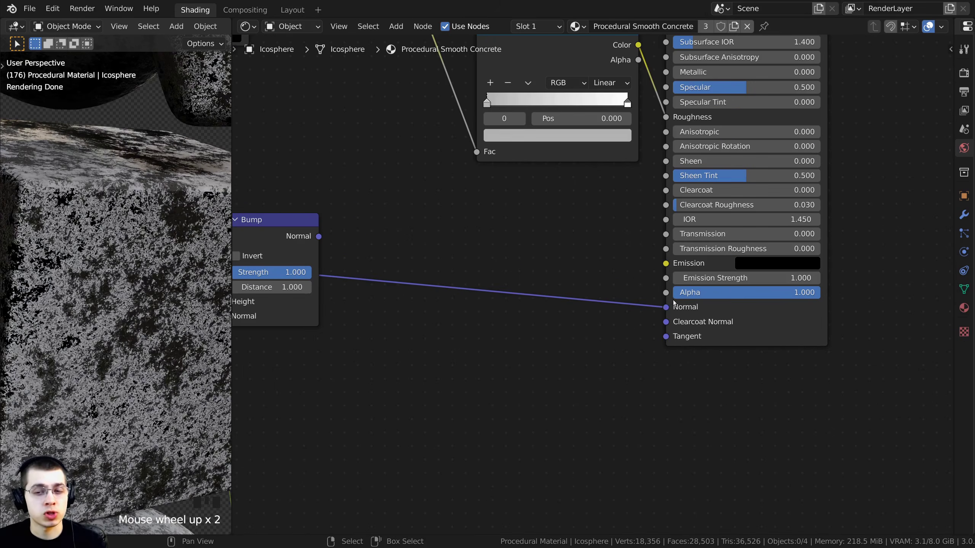
middle_drag(549, 305, 854, 312)
drag(554, 223, 521, 333)
scroll(521, 335, down, 1)
middle_drag(525, 340, 545, 335)
drag(545, 335, 570, 220)
scroll(530, 301, down, 3)
middle_drag(476, 261, 583, 256)
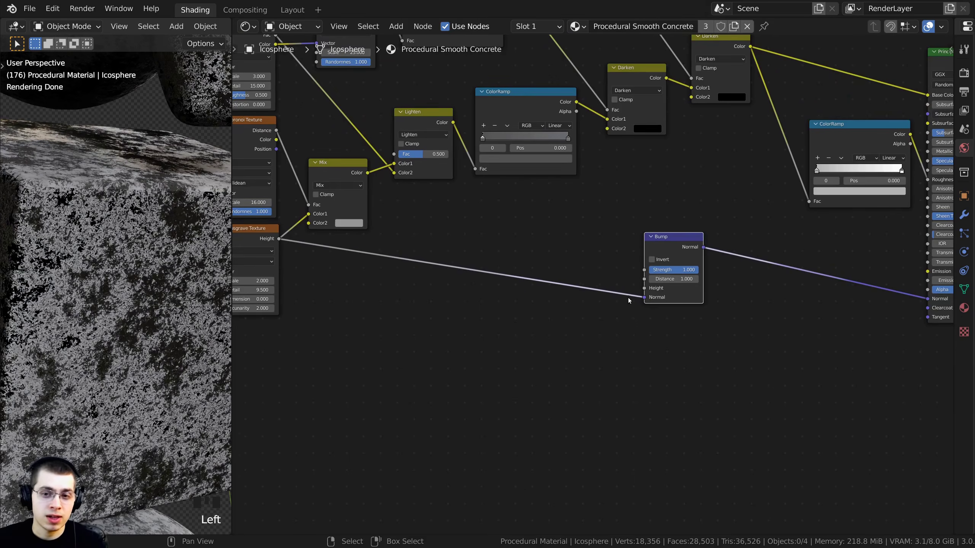
- Reconnect the Musgrave Texture's link from the Bump node's Normal input to its Height input
scroll(640, 298, up, 3)
mouse_move(656, 300)
mouse_down()
mouse_move(629, 284)
mouse_move(655, 289)
mouse_up()
scroll(363, 270, down, 1)
scroll(363, 270, up, 2)
middle_drag(364, 270, 509, 275)
middle_drag(668, 242, 340, 272)
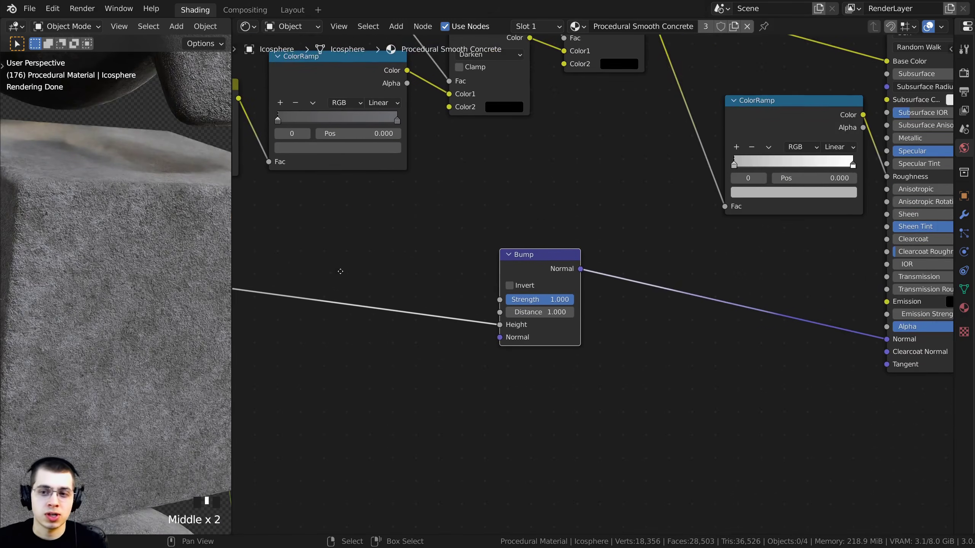
drag(511, 259, 512, 268)
middle_drag(554, 284, 460, 273)
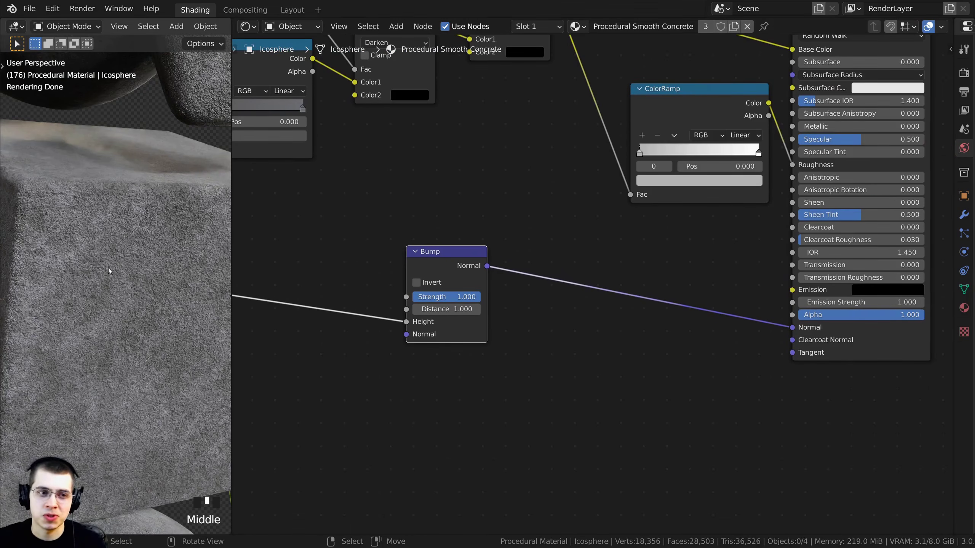
- Set the Bump node's Strength to 0.1 and inspect the bump up close on the cube
mouse_move(109, 270)
middle_down()
mouse_move(122, 270)
mouse_move(114, 262)
middle_up()
scroll(104, 227, up, 1)
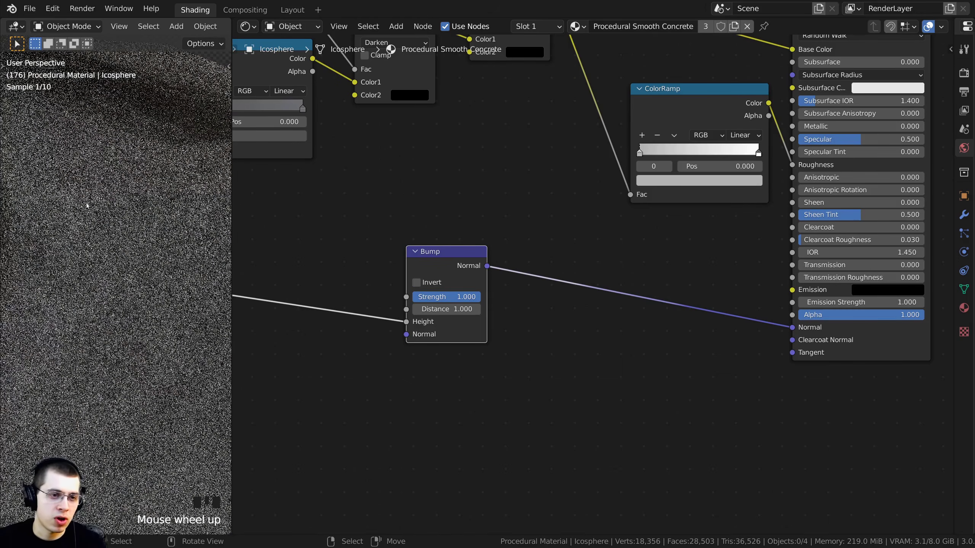
scroll(307, 307, up, 1)
middle_drag(307, 308, 395, 296)
scroll(585, 338, up, 1)
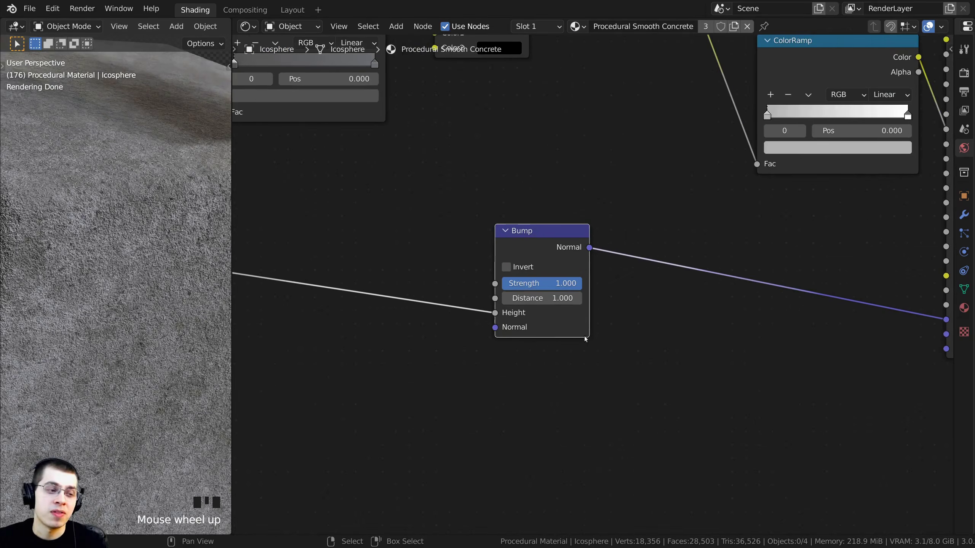
click(534, 292)
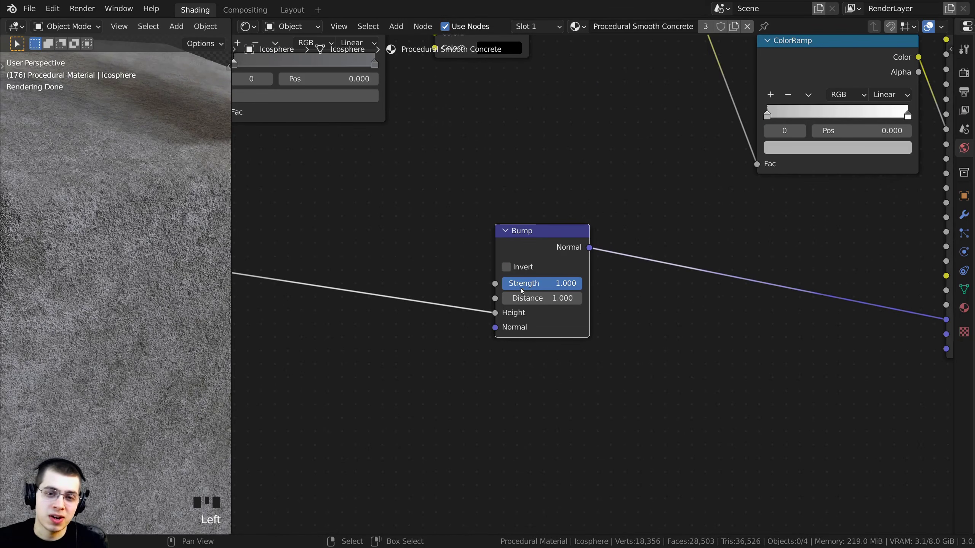
click(522, 291)
text(.1)
key(Return)
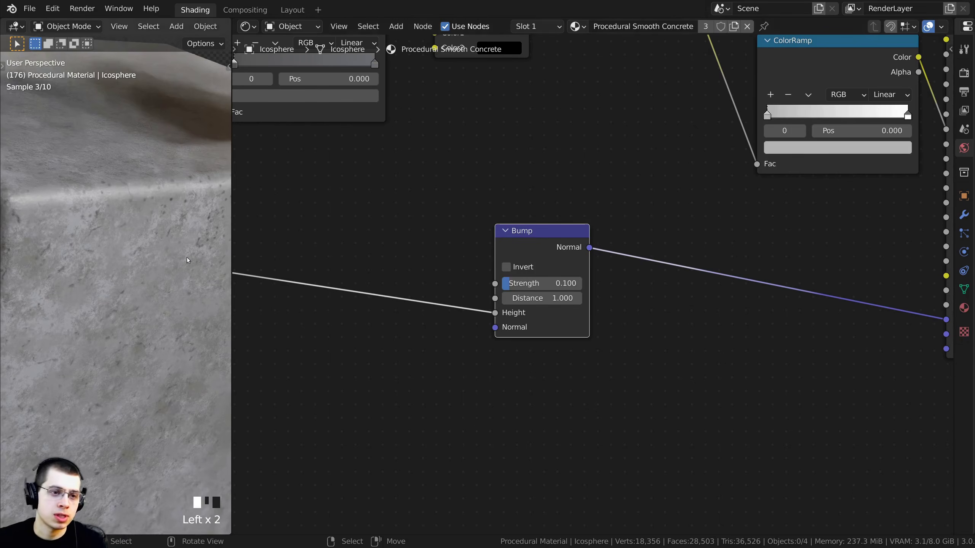
shift+middle_drag(185, 261, 142, 305)
scroll(112, 208, up, 2)
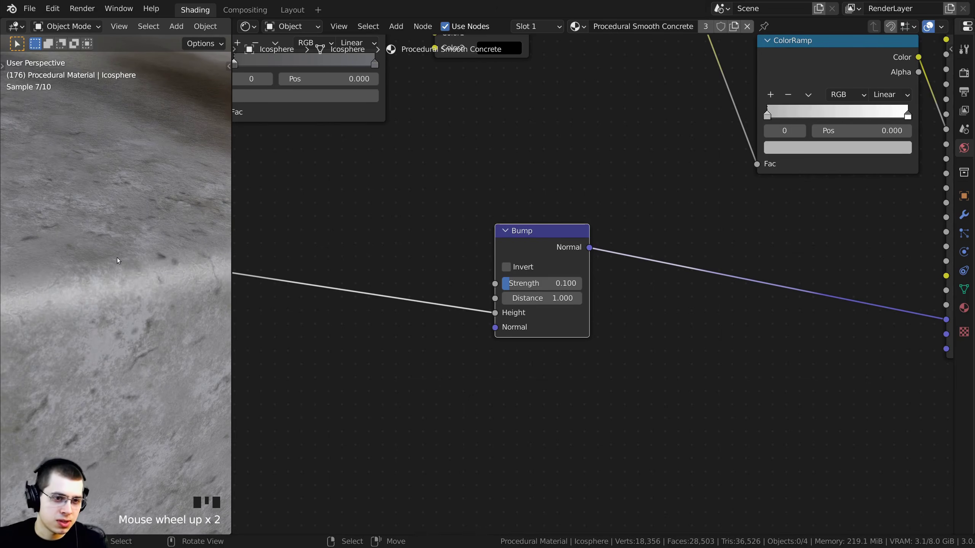
scroll(620, 270, down, 5)
scroll(619, 270, up, 1)
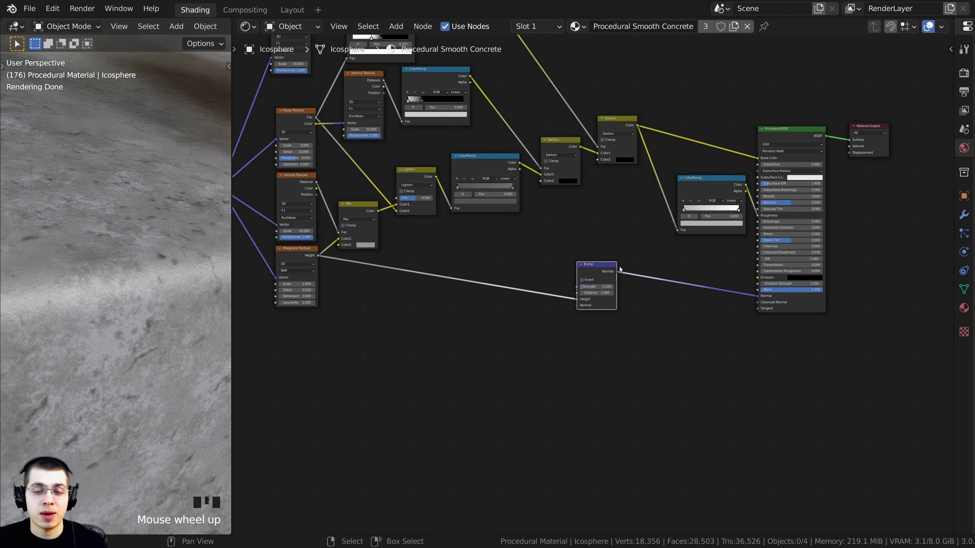
- Duplicate the Bump node and insert the copy on the link between the first Bump and the Principled BSDF's Normal input
scroll(621, 269, up, 4)
drag(600, 262, 594, 265)
scroll(587, 289, up, 2)
key(shift+d)
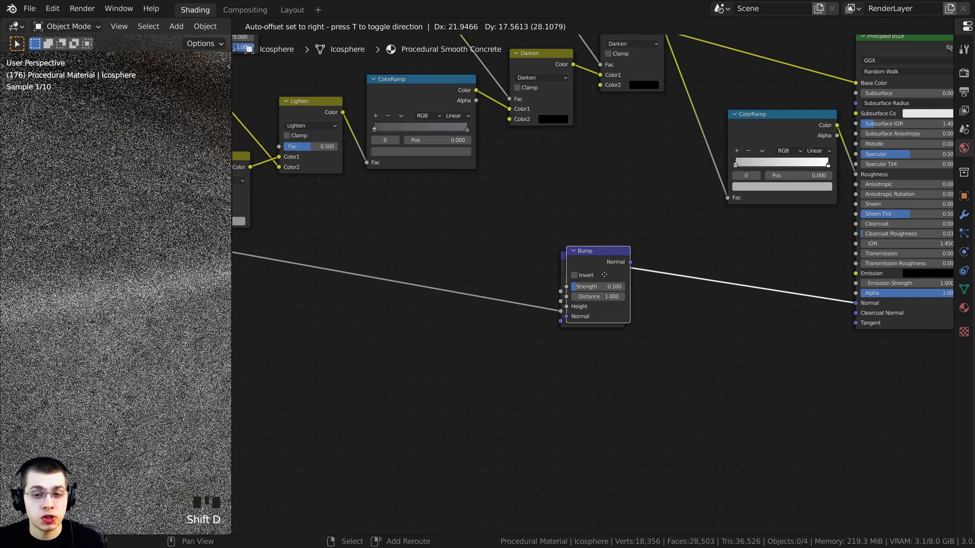
click(618, 258)
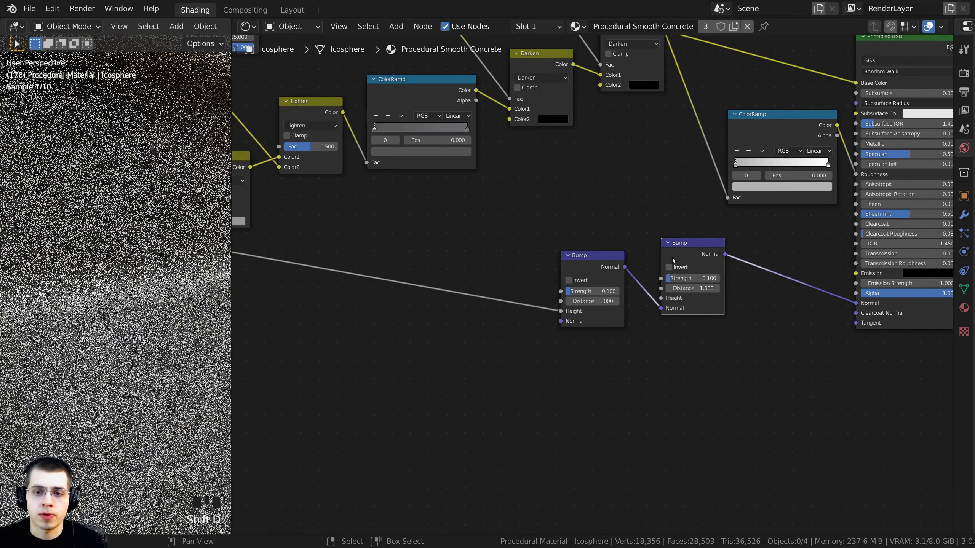
scroll(659, 310, up, 7)
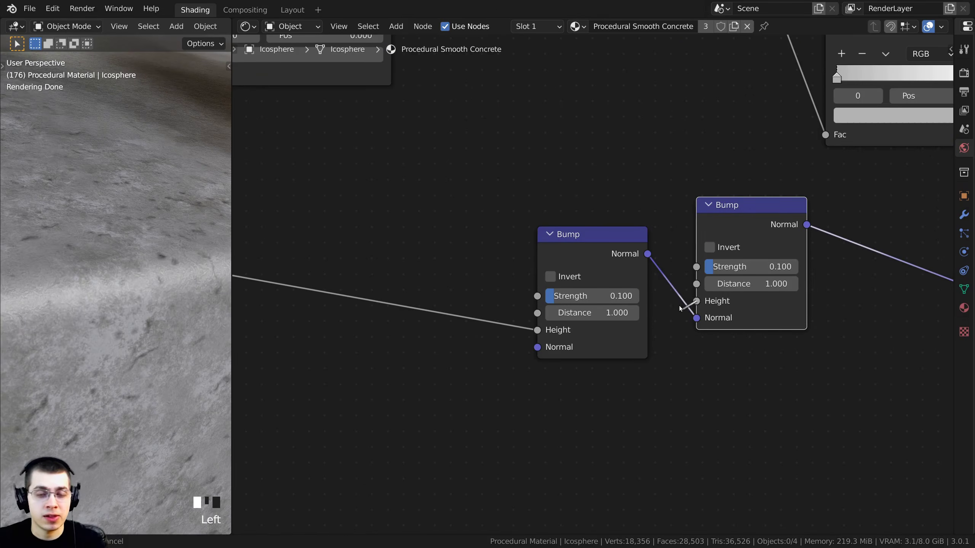
drag(679, 305, 679, 307)
drag(755, 238, 738, 229)
- Link the Noise Texture's Fac output to the Height input of the second Bump node
scroll(665, 217, down, 1)
middle_drag(604, 242, 584, 318)
scroll(451, 280, down, 7)
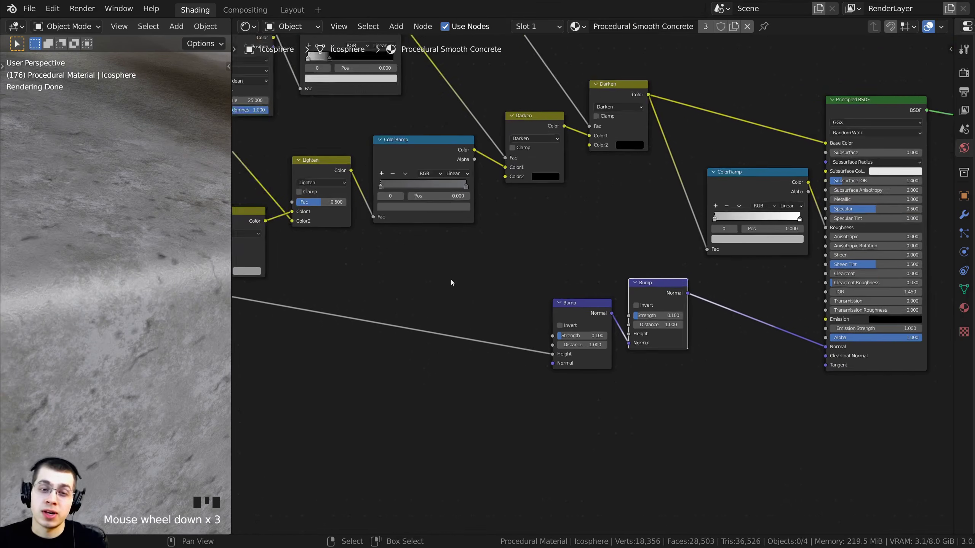
scroll(450, 279, down, 5)
middle_drag(401, 293, 479, 317)
scroll(202, 298, down, 1)
scroll(434, 204, up, 3)
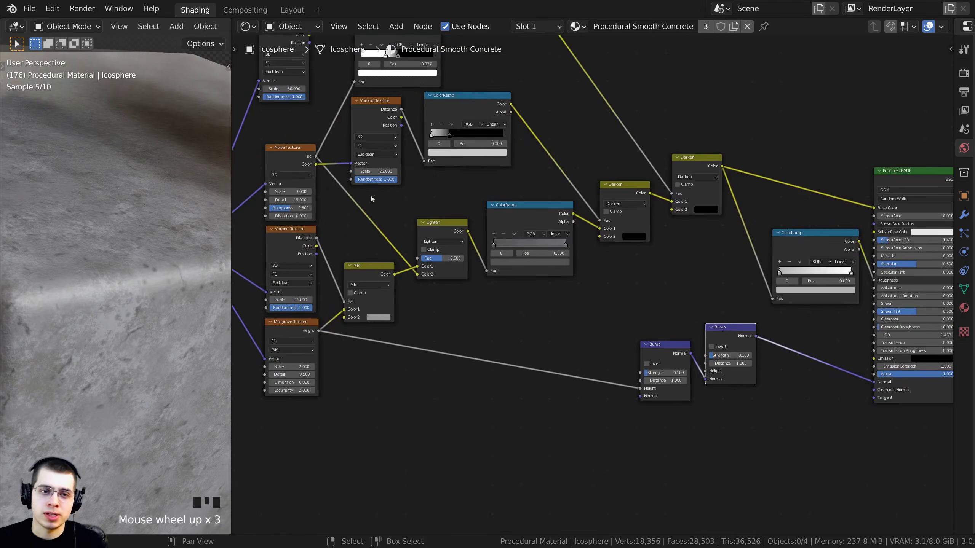
middle_drag(371, 199, 364, 139)
drag(305, 136, 725, 368)
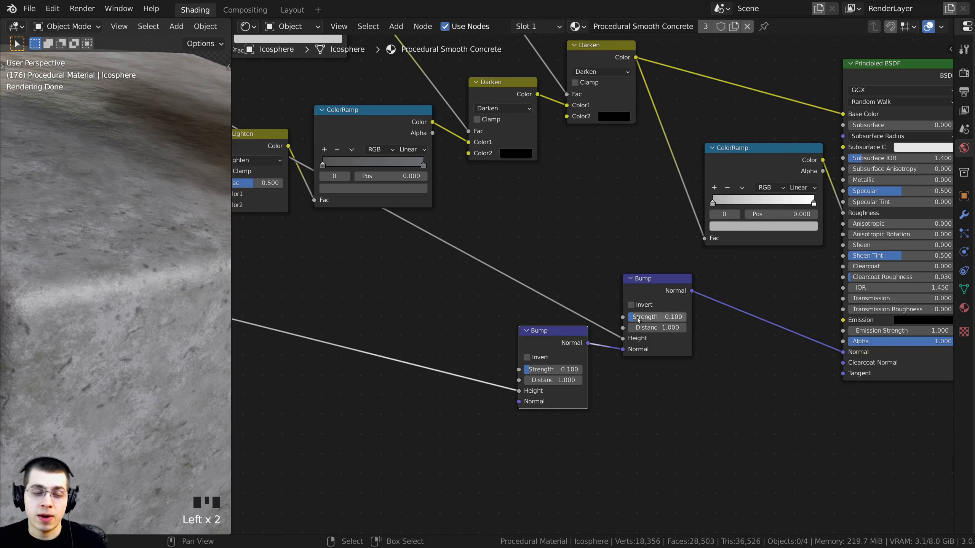
- Set the second Bump node's Strength to 0.13 and inspect the bump on the cube's edge
scroll(676, 345, up, 1)
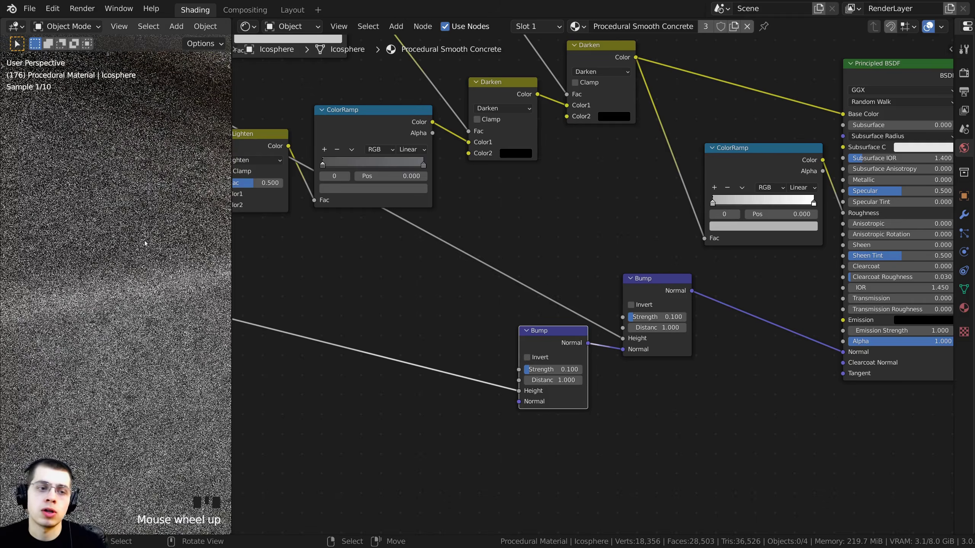
scroll(659, 384, up, 4)
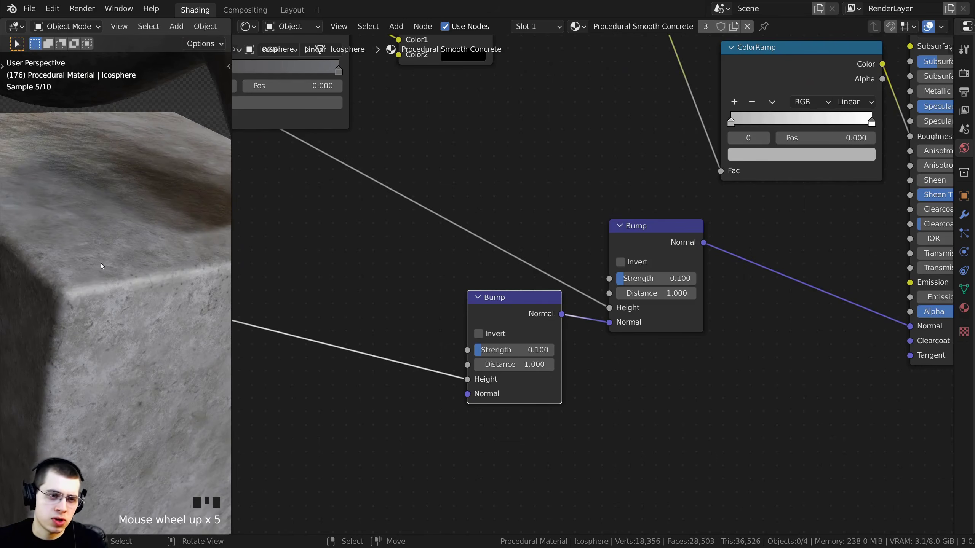
click(660, 282)
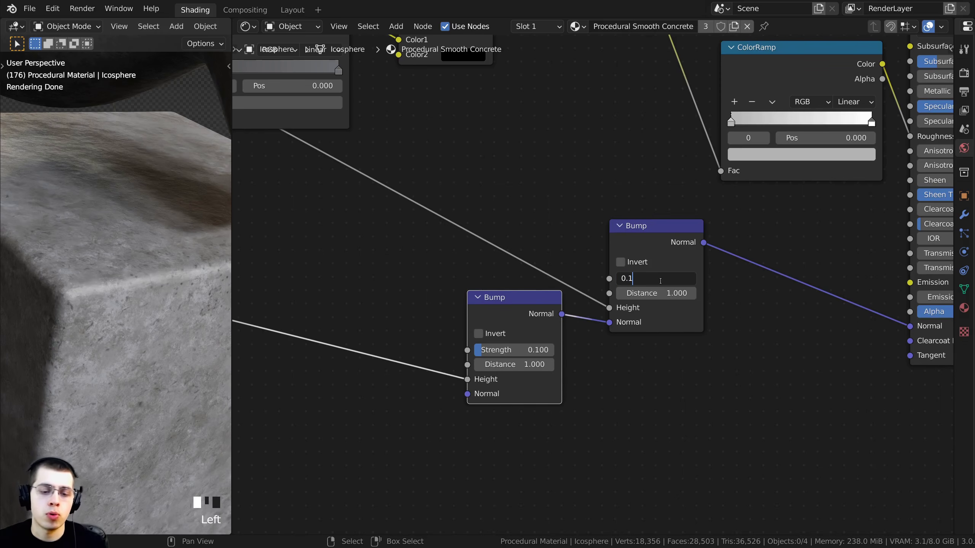
text(3)
key(Return)
shift+middle_drag(117, 255, 141, 254)
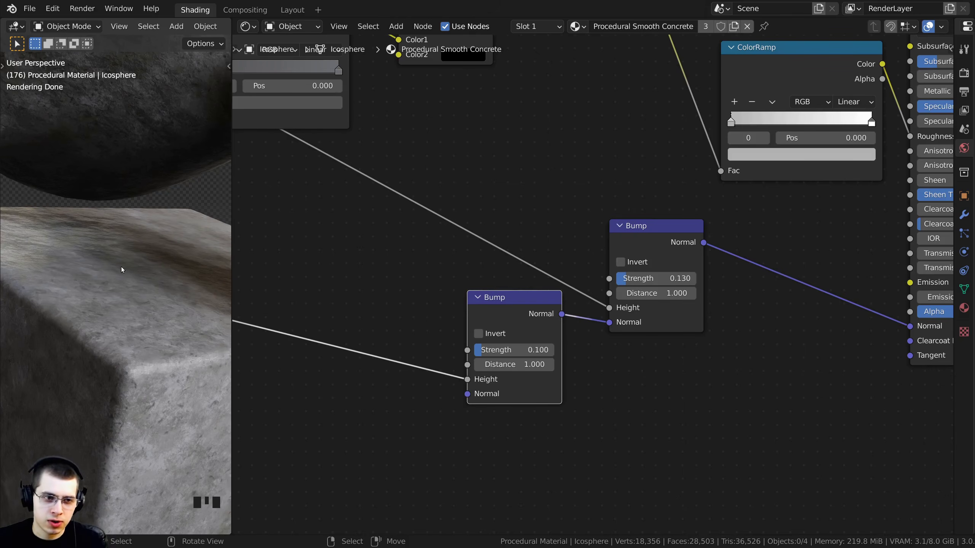
- Preview the outputs of the first and second Bump nodes in turn on the model
drag(504, 310, 498, 309)
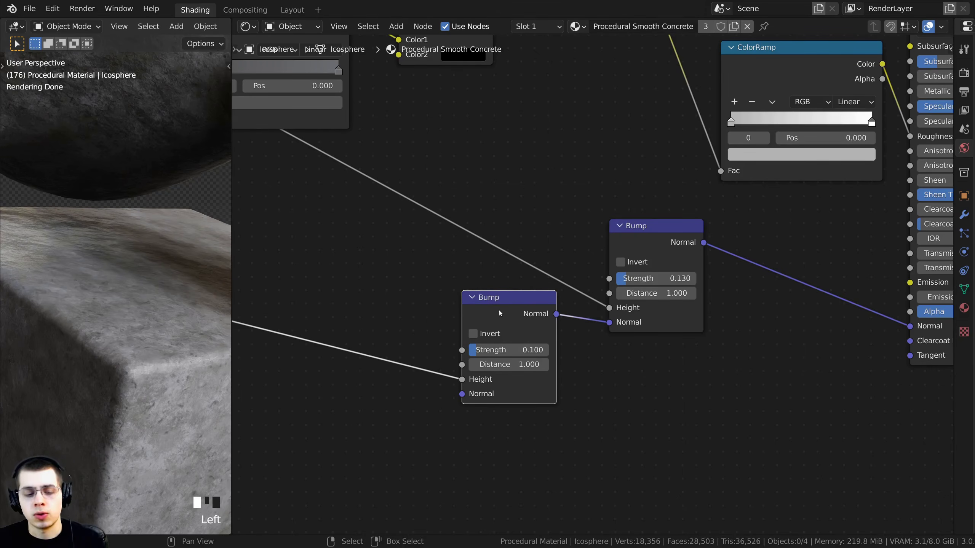
ctrl+shift+click(494, 306)
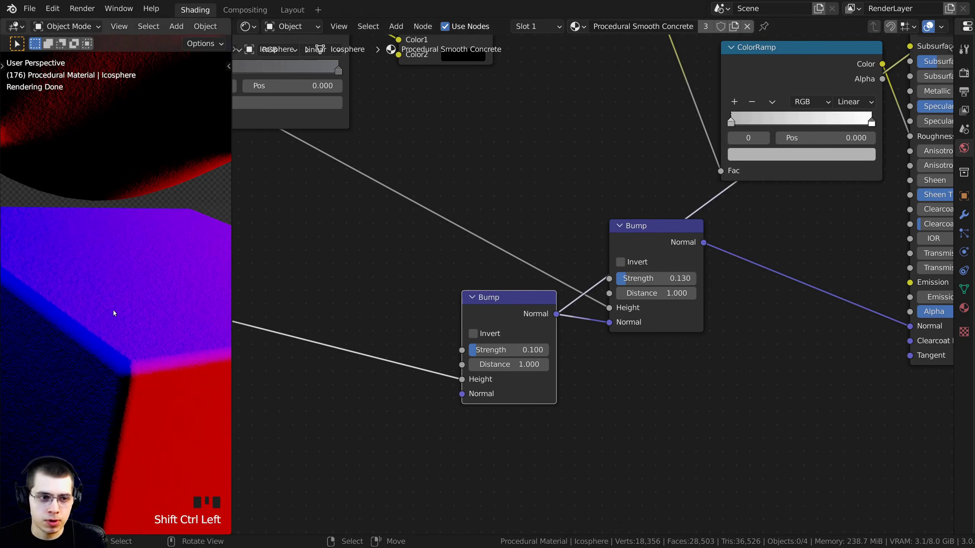
ctrl+shift+click(654, 236)
shift+middle_drag(107, 123, 96, 312)
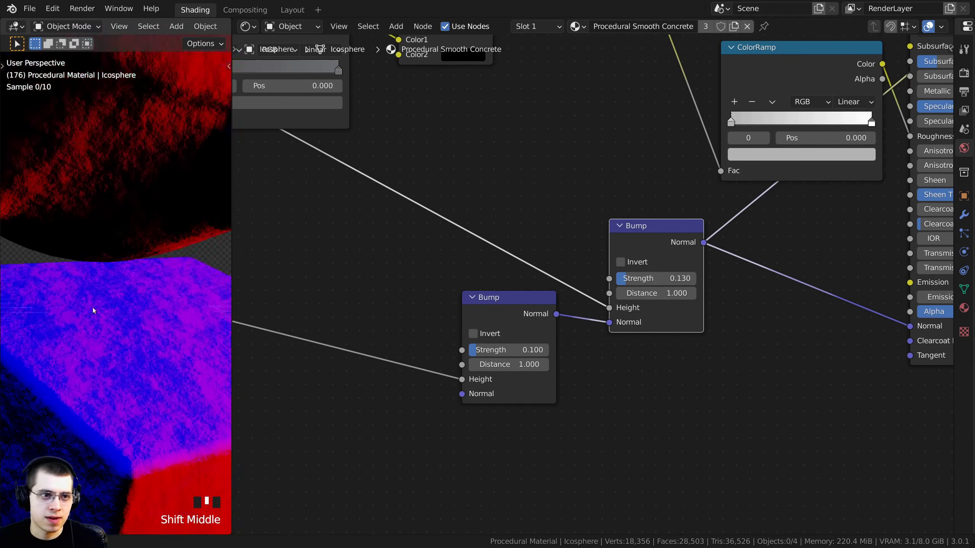
scroll(157, 211, down, 2)
shift+middle_drag(156, 211, 131, 218)
scroll(591, 226, down, 2)
- Duplicate the second Bump node, insert the copy before the Principled BSDF's Normal input, and space out the Bump nodes
middle_drag(591, 227, 538, 271)
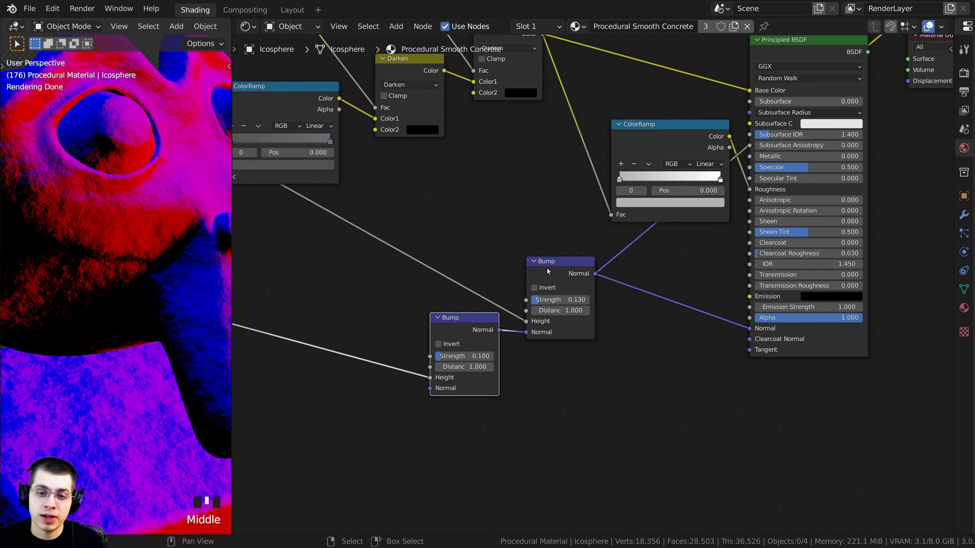
right_click(553, 268)
scroll(519, 281, up, 2)
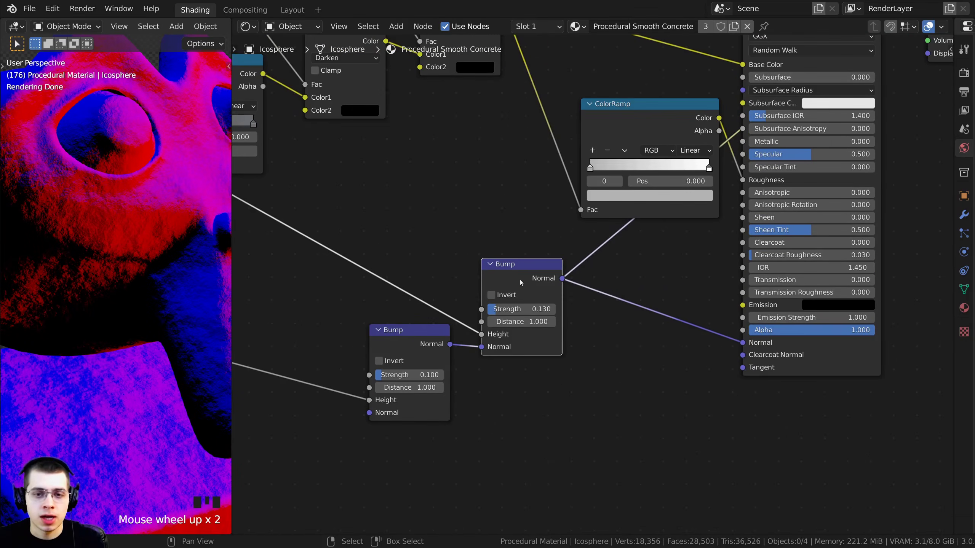
key(shift+d)
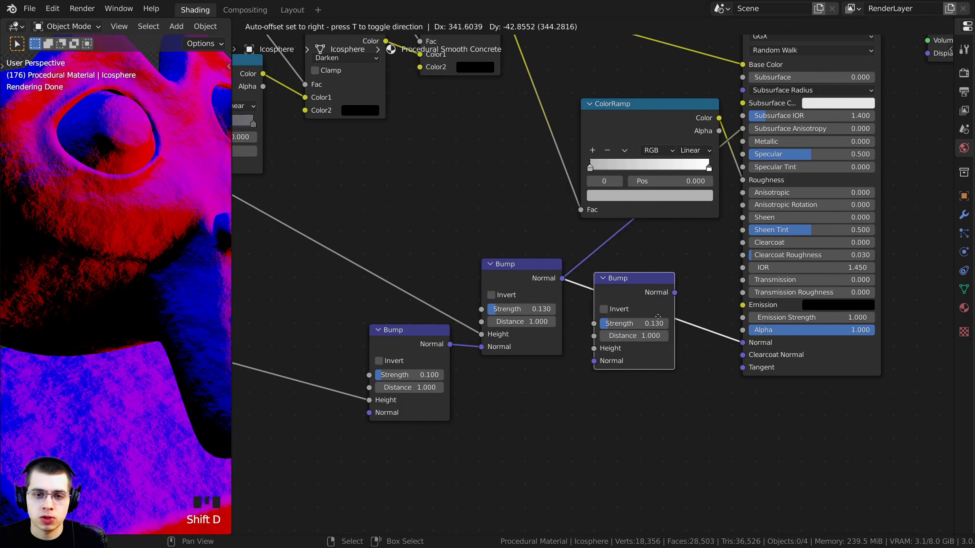
click(651, 293)
drag(651, 293, 637, 280)
drag(564, 281, 564, 306)
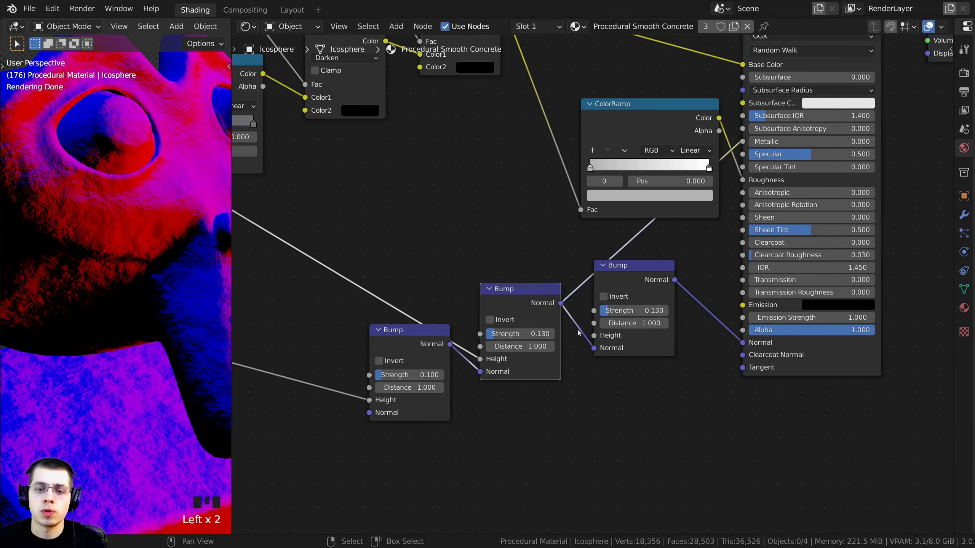
drag(603, 349, 613, 342)
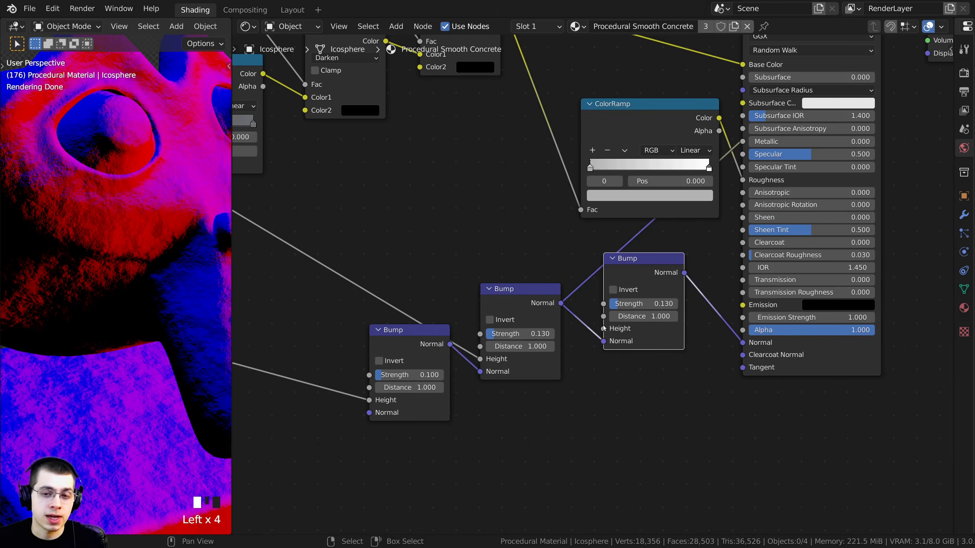
- Preview the ColorRamp fed by the scale 25 Voronoi Texture on the model
scroll(374, 184, down, 2)
middle_drag(422, 199, 471, 213)
scroll(419, 229, up, 1)
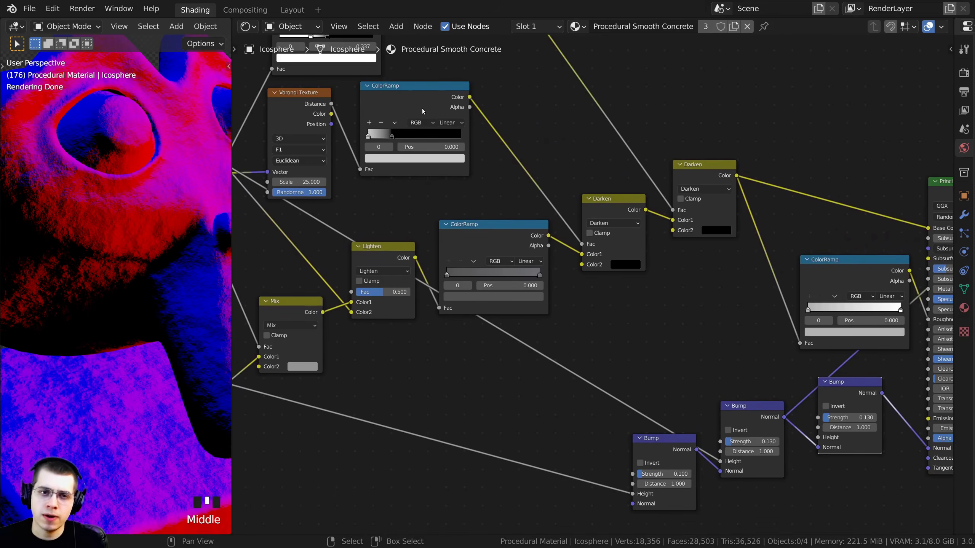
ctrl+shift+click(422, 109)
scroll(529, 203, down, 1)
middle_drag(529, 203, 448, 180)
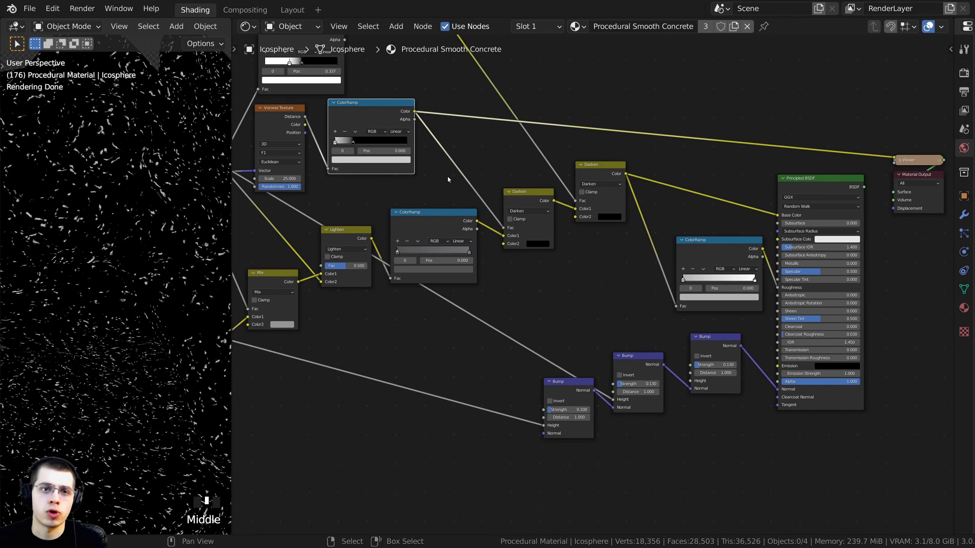
- Link the Color output of the ColorRamp after the scale 25 Voronoi Texture to the third Bump node's Height input
drag(351, 108, 665, 373)
scroll(348, 187, up, 1)
middle_drag(512, 230, 444, 226)
drag(339, 105, 637, 389)
middle_drag(659, 357, 622, 291)
scroll(623, 291, up, 4)
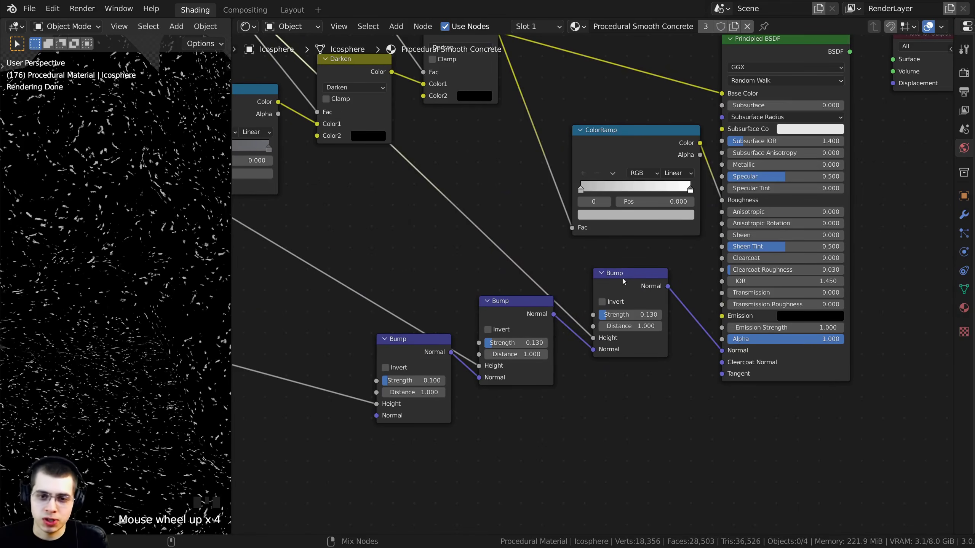
- Preview the third Bump node's output and examine its surface relief up close on the model
ctrl+shift+click(623, 279)
scroll(112, 323, up, 2)
shift+middle_drag(113, 323, 164, 226)
scroll(159, 262, up, 2)
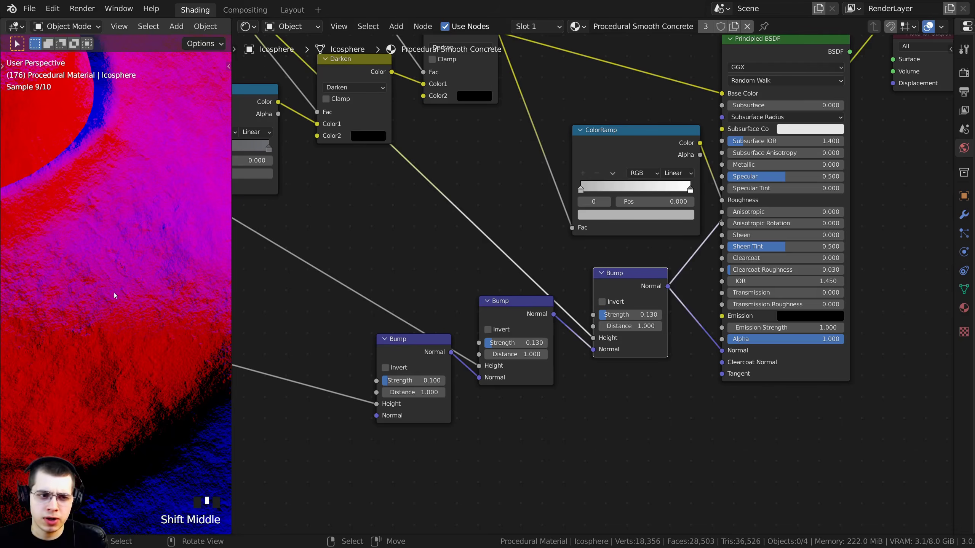
scroll(595, 295, up, 3)
- Enable Invert on the third Bump node and set its Strength to 0.15
click(539, 296)
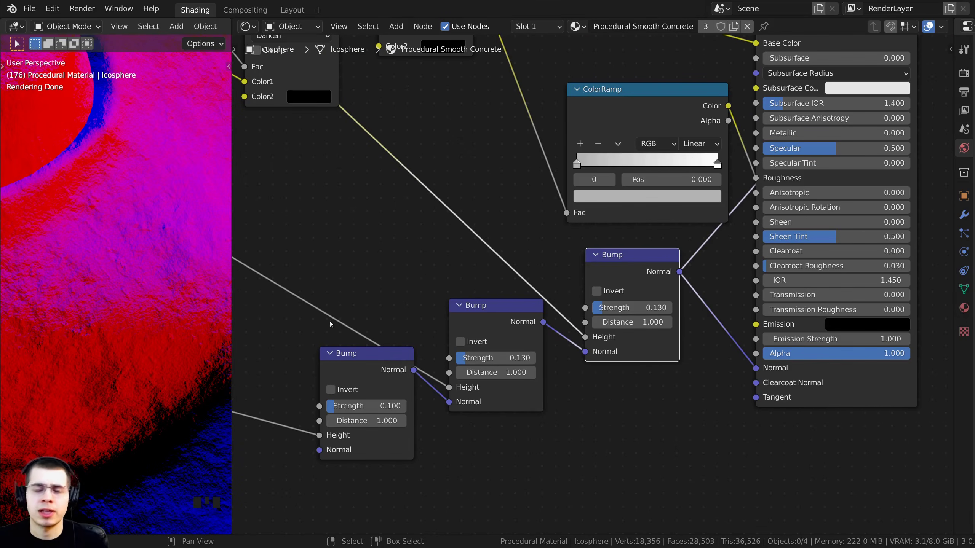
click(597, 292)
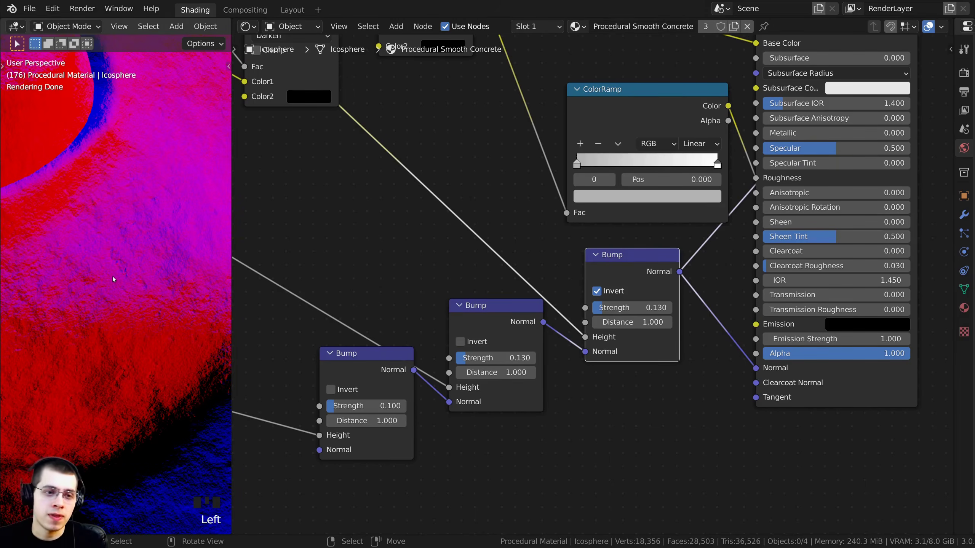
scroll(610, 294, up, 1)
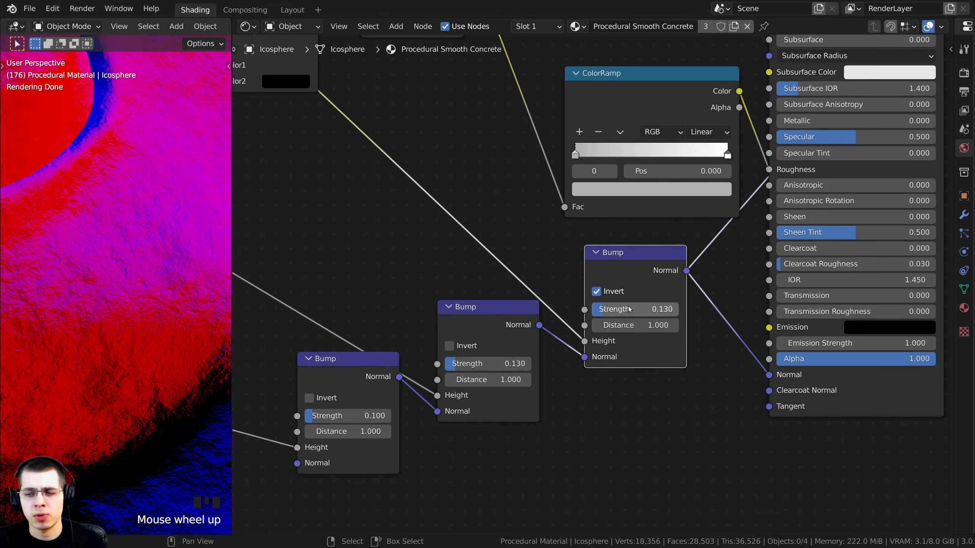
click(636, 308)
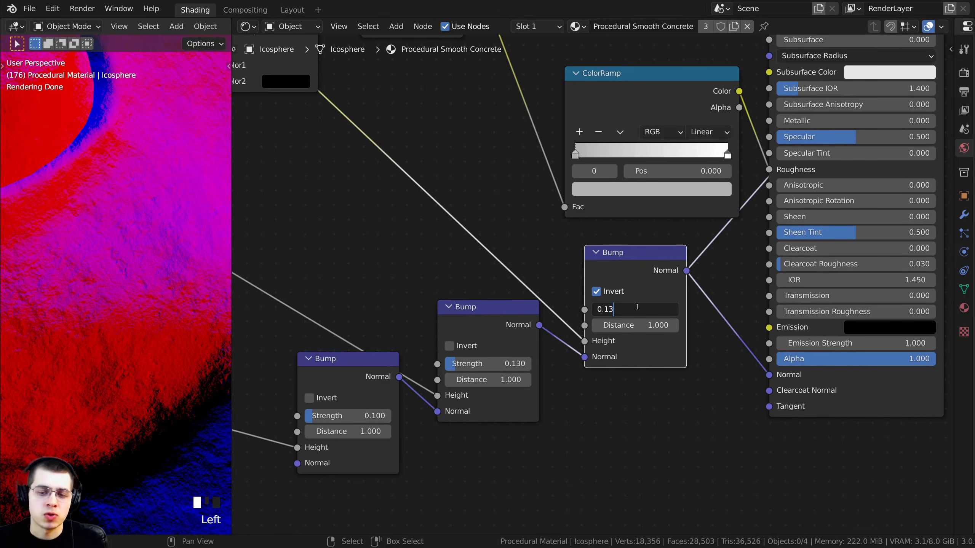
text(0.15)
key(Return)
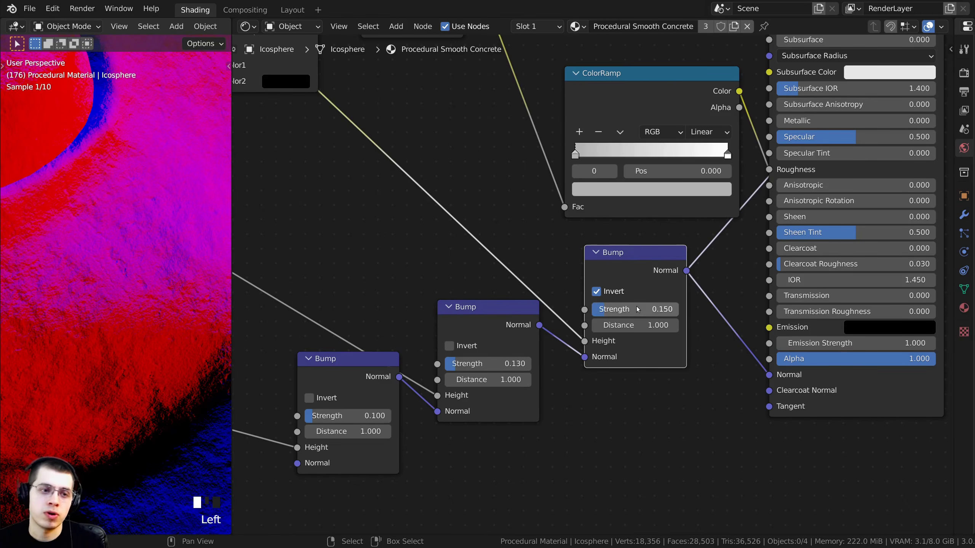
- Duplicate the third Bump node and insert the copy between it and the Principled BSDF's Normal input
scroll(626, 273, down, 9)
scroll(633, 230, up, 1)
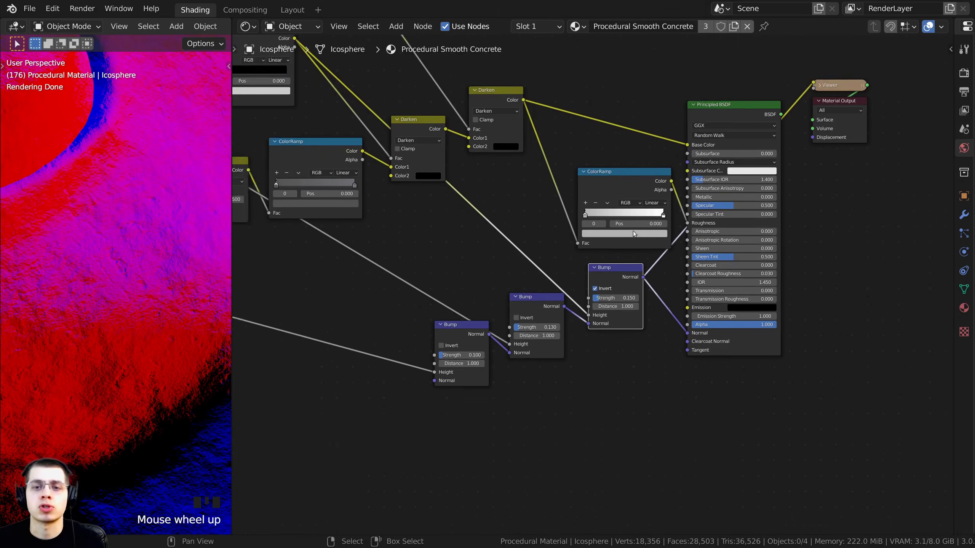
middle_drag(690, 159, 634, 170)
scroll(506, 275, down, 2)
middle_drag(510, 284, 498, 278)
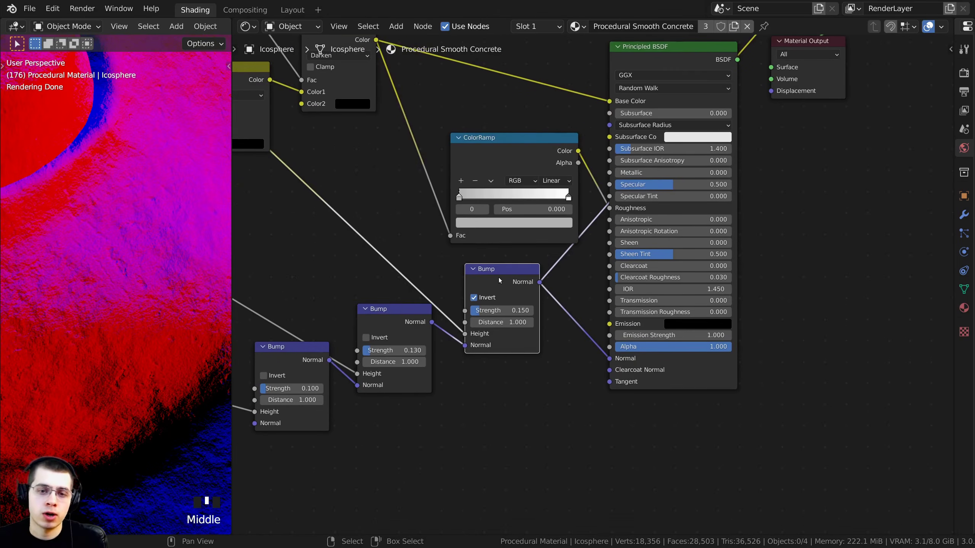
drag(498, 277, 493, 281)
key(shift+d)
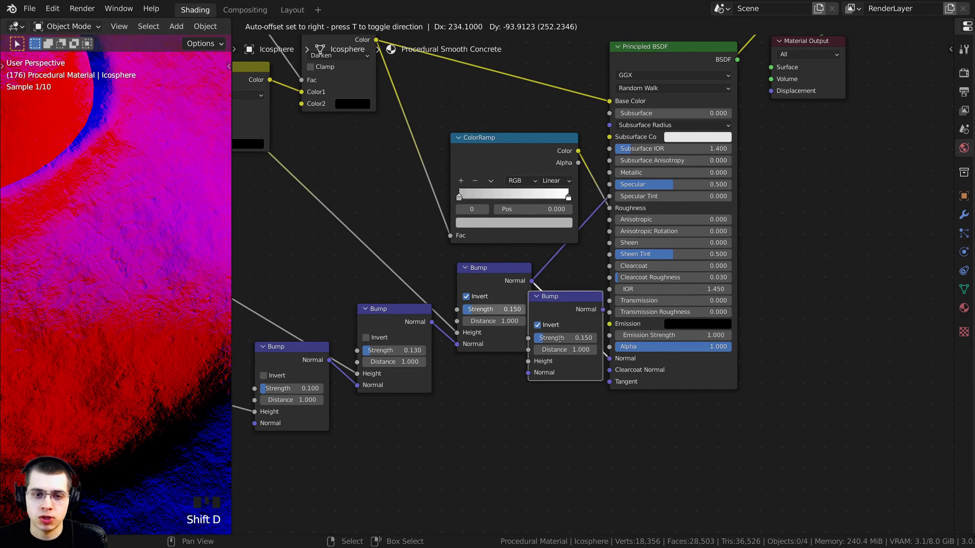
click(584, 324)
click(588, 291)
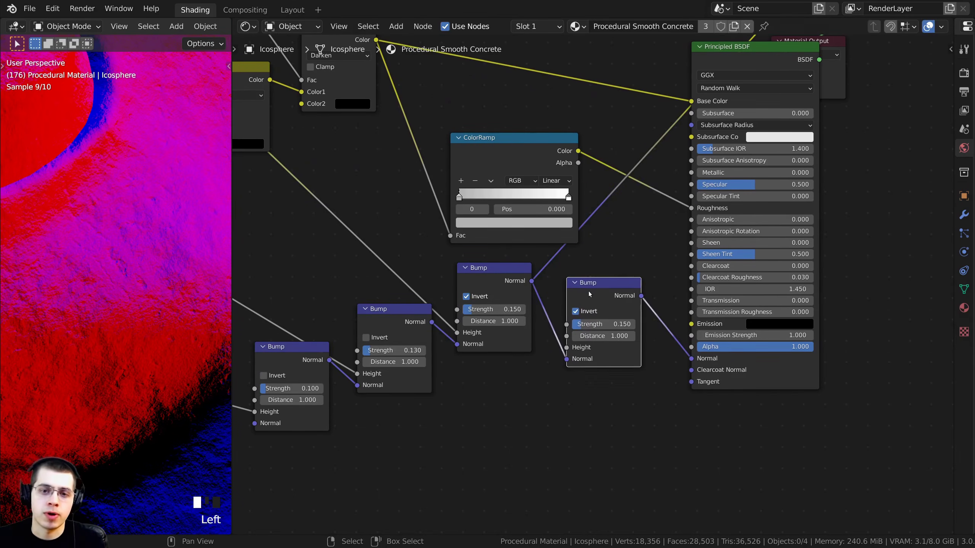
- Preview the Mix node that combines the two uppermost ColorRamps on the model
scroll(552, 249, up, 5)
middle_drag(473, 170, 519, 210)
scroll(515, 208, up, 2)
middle_drag(418, 159, 474, 203)
scroll(430, 165, down, 1)
middle_drag(383, 117, 418, 166)
middle_drag(381, 97, 399, 108)
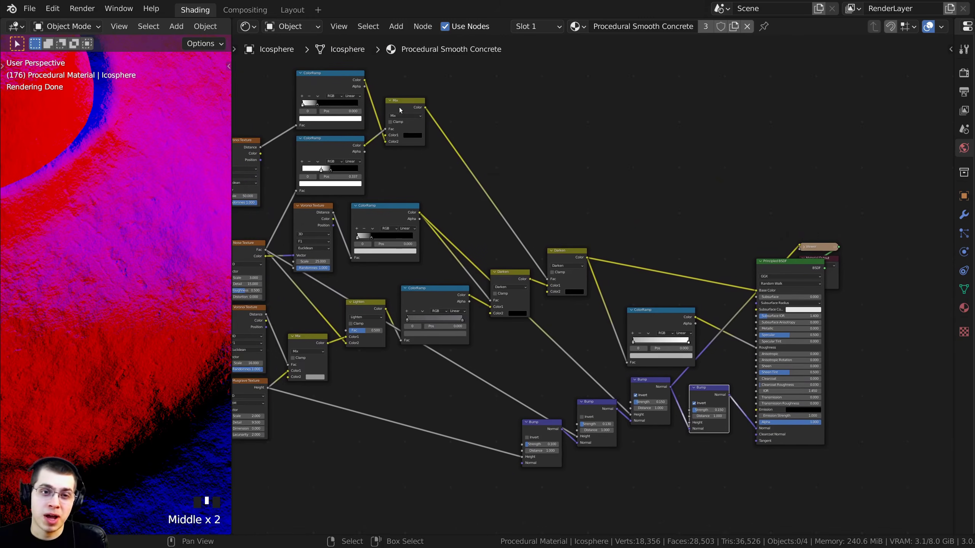
scroll(410, 114, up, 2)
ctrl+shift+click(418, 129)
scroll(129, 252, down, 4)
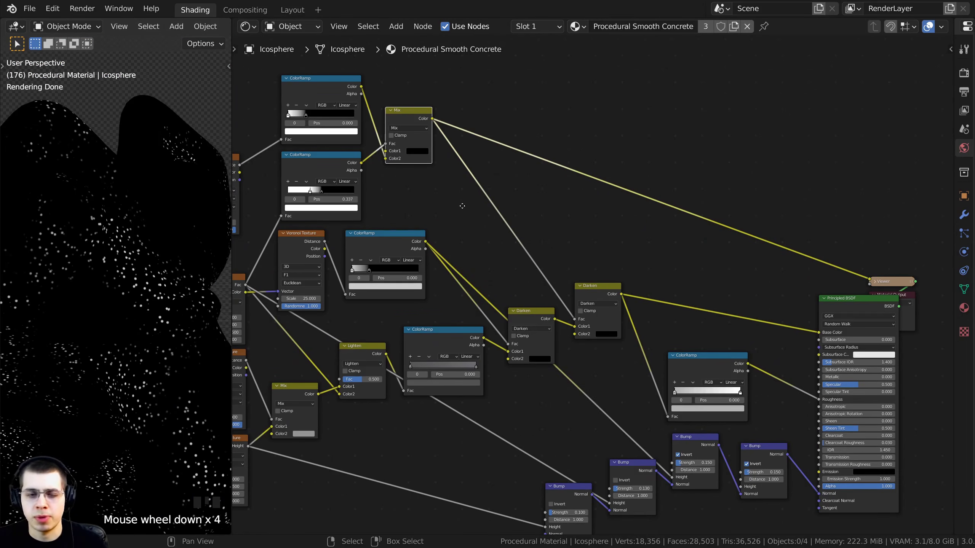
middle_drag(423, 143, 407, 131)
middle_drag(471, 162, 456, 152)
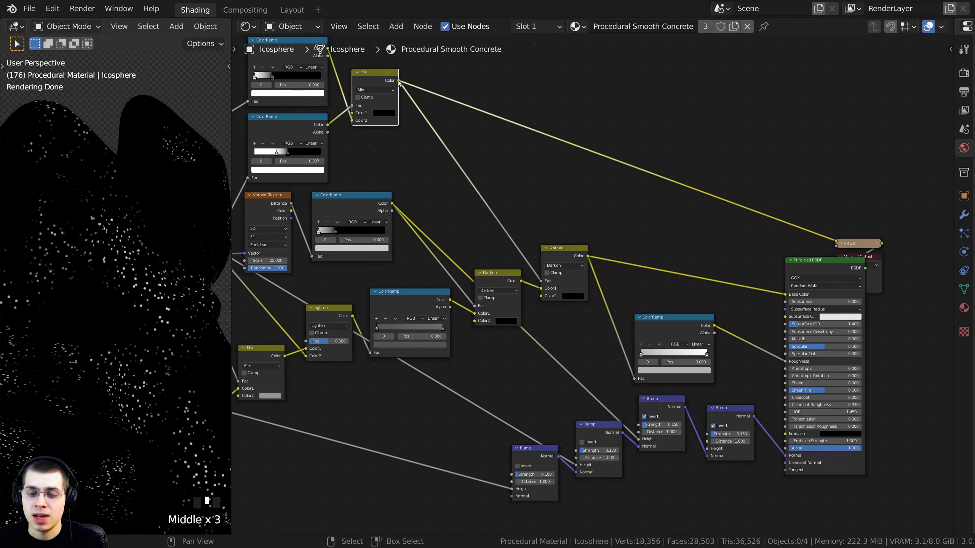
- Link the Color output of the uppermost Mix node to the fourth Bump node's Height input and reposition that Bump node
drag(399, 81, 706, 450)
drag(723, 411, 730, 397)
middle_drag(730, 397, 598, 302)
scroll(597, 302, up, 4)
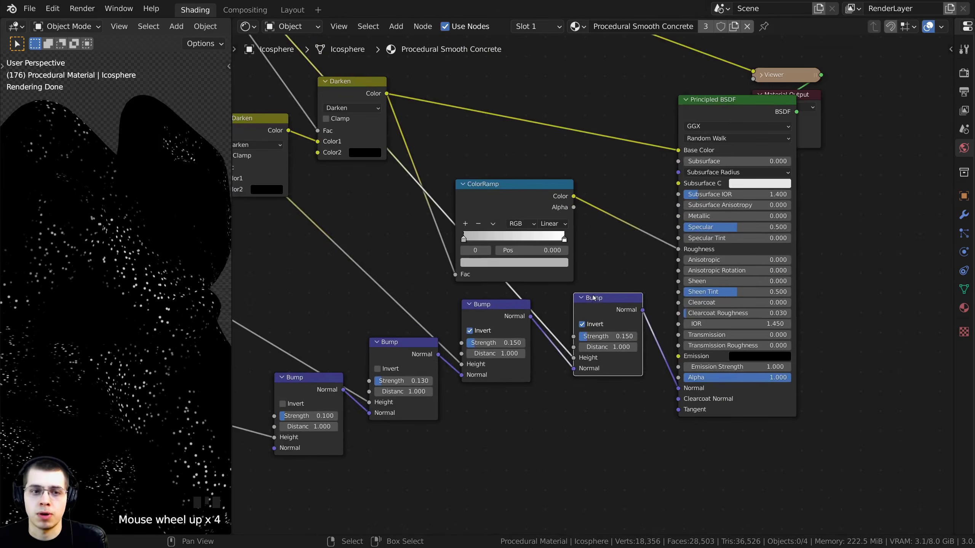
- Preview the fourth Bump node's output on the model and inspect its surface relief up close
ctrl+shift+click(597, 302)
scroll(159, 301, up, 2)
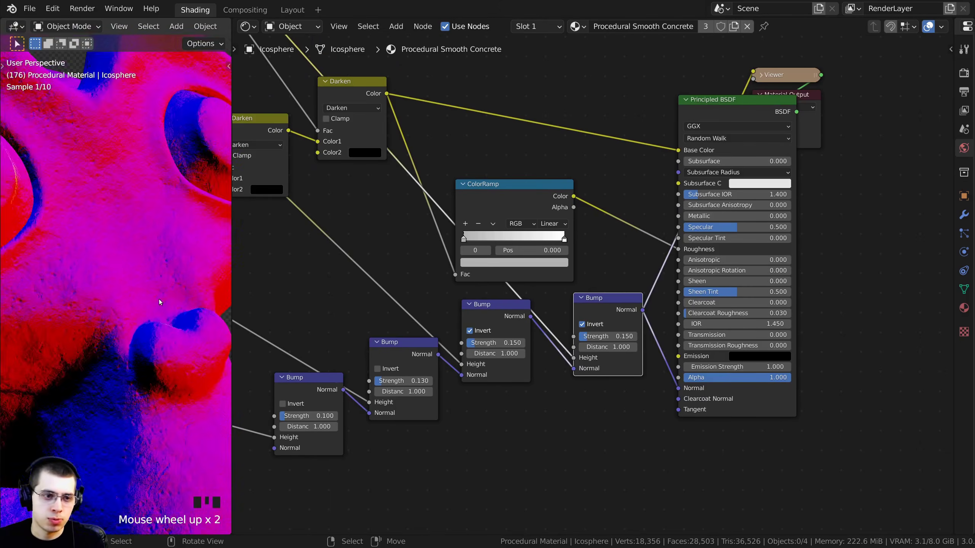
shift+middle_drag(151, 288, 74, 317)
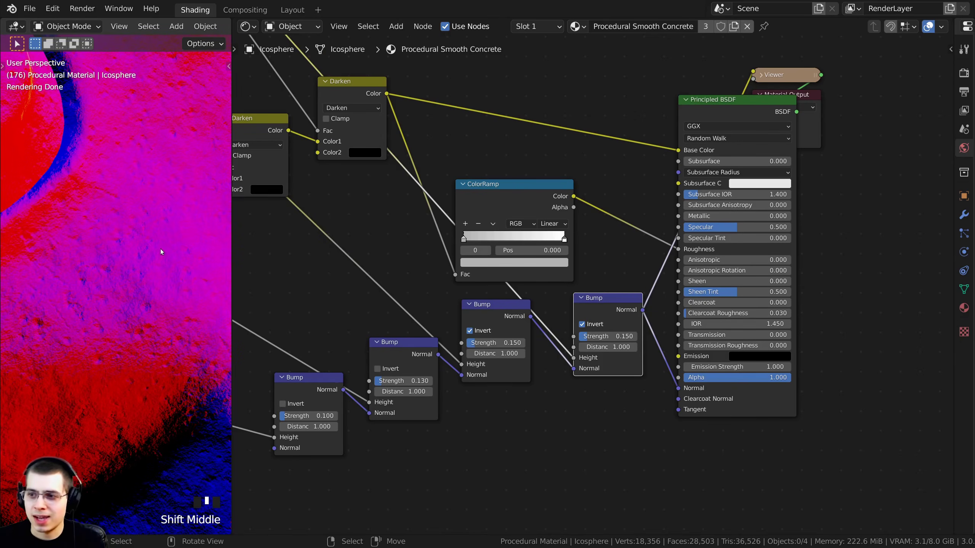
- Move the Material Output node clear of the Principled BSDF and preview the full Principled BSDF shader on the model
scroll(639, 205, down, 1)
middle_drag(639, 205, 540, 283)
middle_drag(691, 187, 635, 233)
click(645, 231)
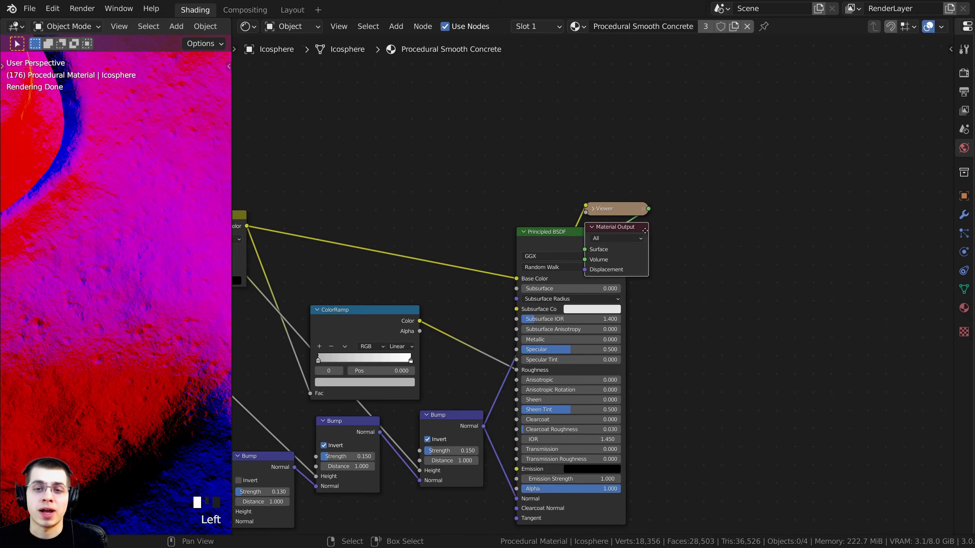
drag(645, 231, 702, 236)
ctrl+shift+click(592, 234)
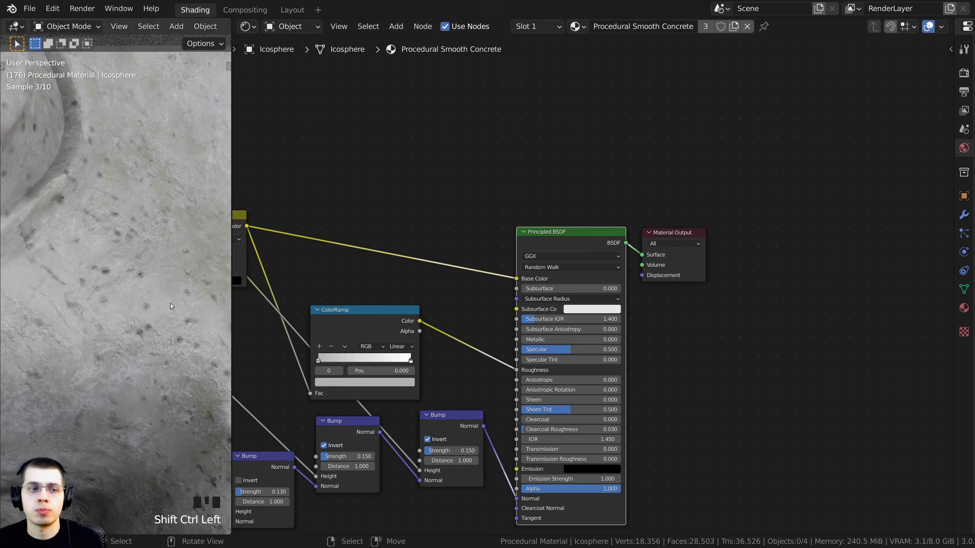
- Check the finished concrete on the models, save the file, and render the image
scroll(123, 290, down, 3)
scroll(122, 289, up, 1)
shift+middle_drag(122, 290, 154, 376)
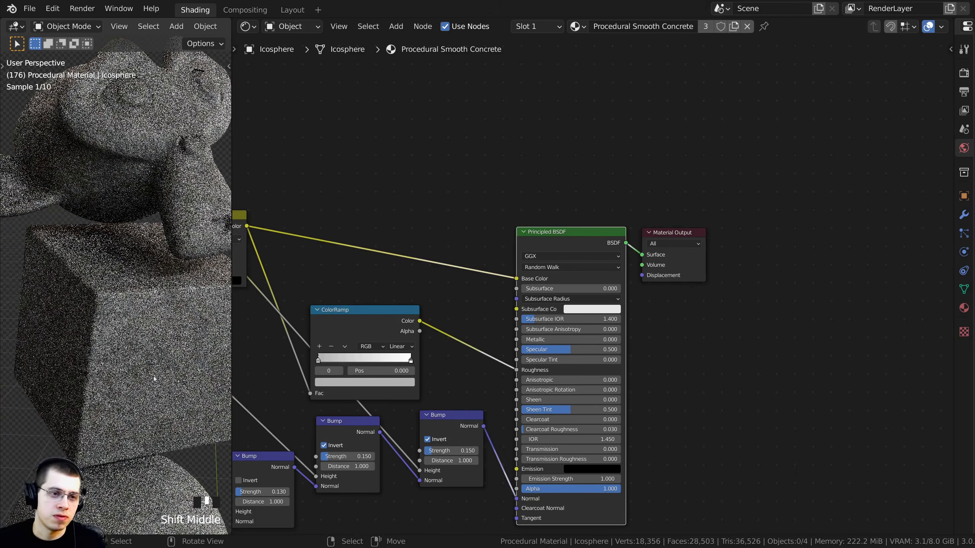
key(ctrl+s)
key(F12)
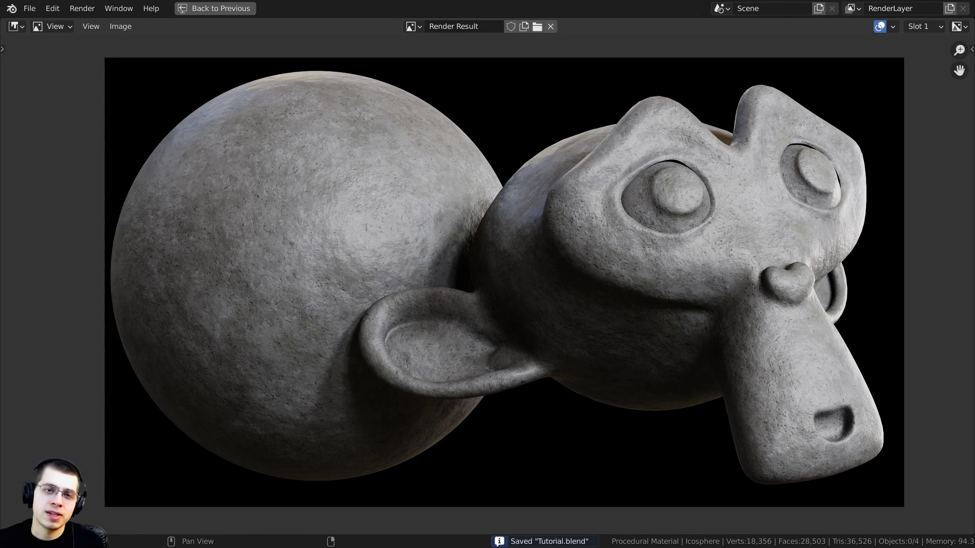